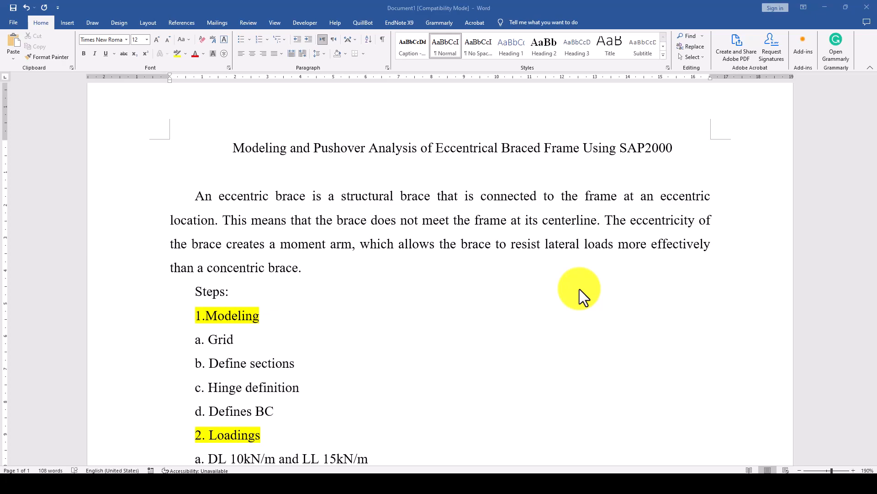
Switch to SketchBook and sketch a small brace detail with a circled apex above the frame drawing.
click(590, 483)
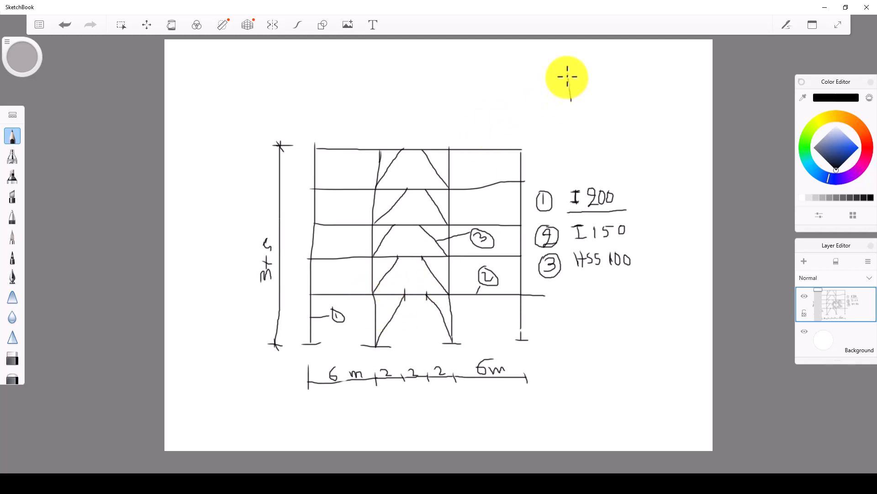
mouse_move(569, 74)
mouse_down()
mouse_move(586, 73)
mouse_move(594, 90)
mouse_move(572, 87)
mouse_move(580, 80)
mouse_up()
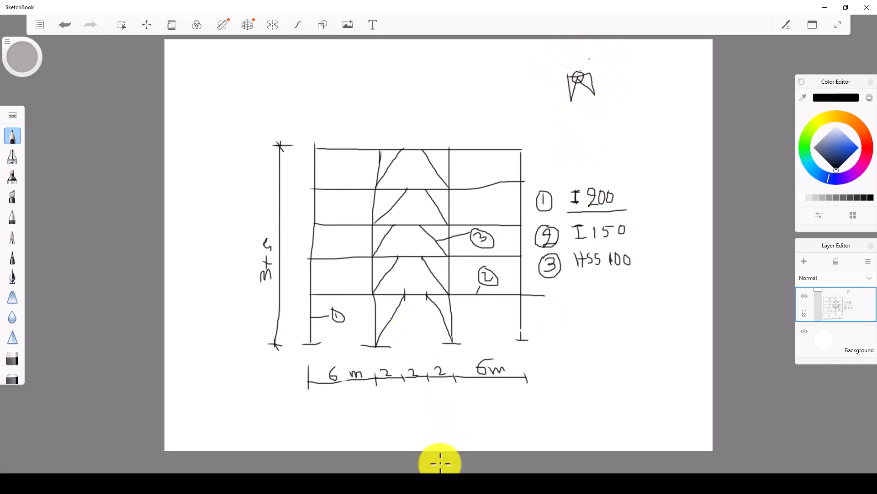
Switch to the Word outline and review the Steps heading and the section definition item under Modeling.
click(454, 481)
scroll(350, 300, down, 2)
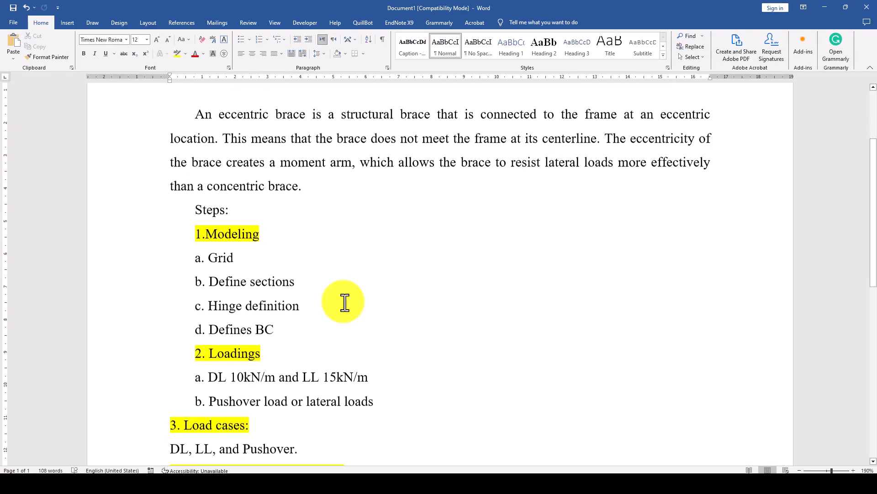
drag(197, 209, 248, 211)
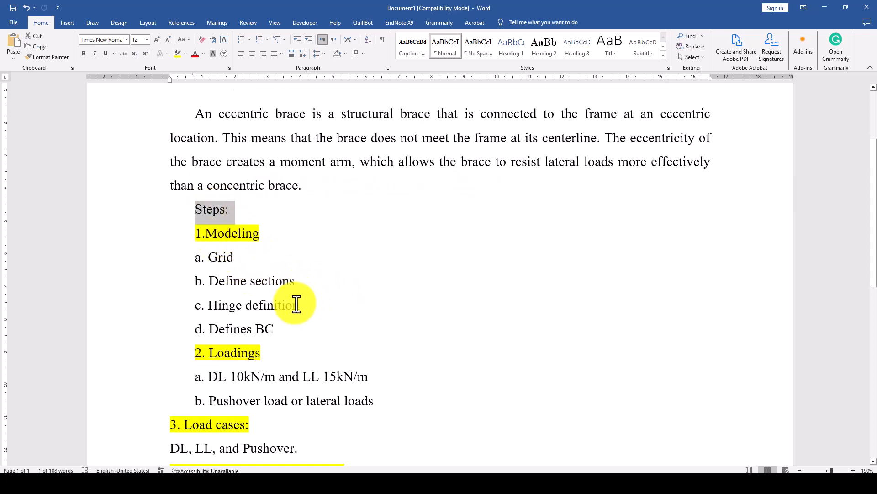
scroll(296, 305, down, 1)
drag(197, 242, 299, 241)
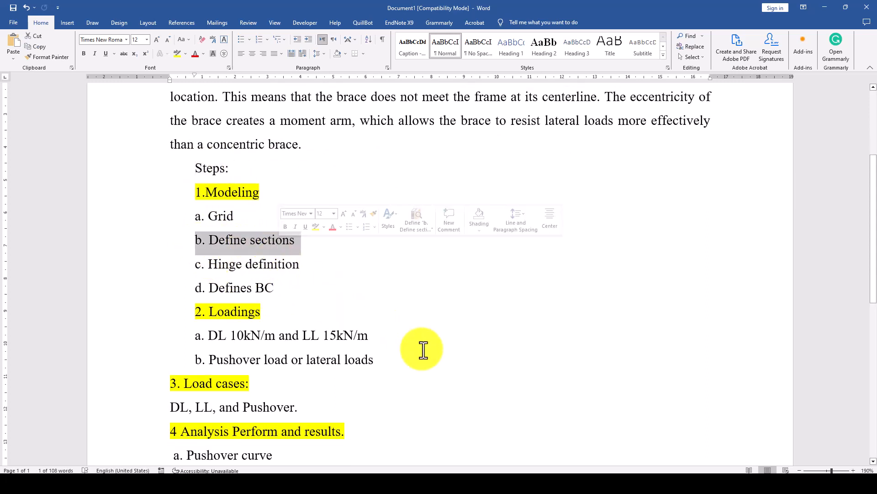
Switch to SketchBook and draw a horizontal line beneath the HSS 100 entry in the section list.
click(591, 482)
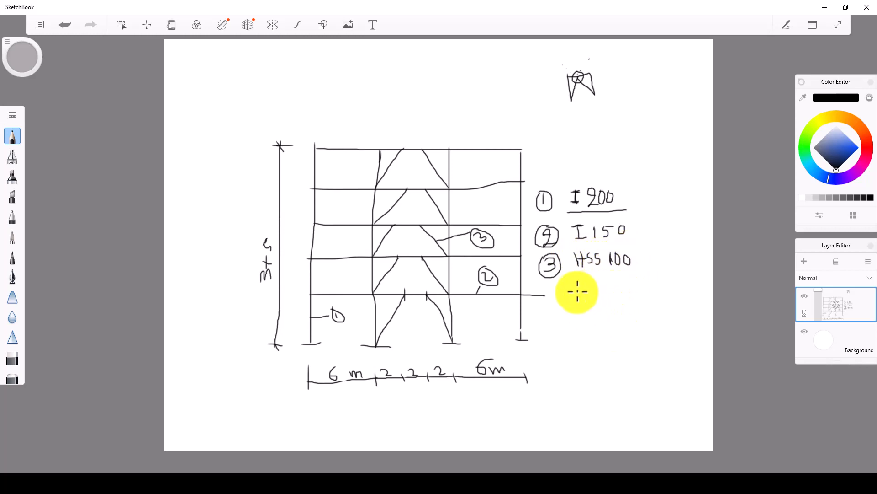
drag(555, 286, 645, 282)
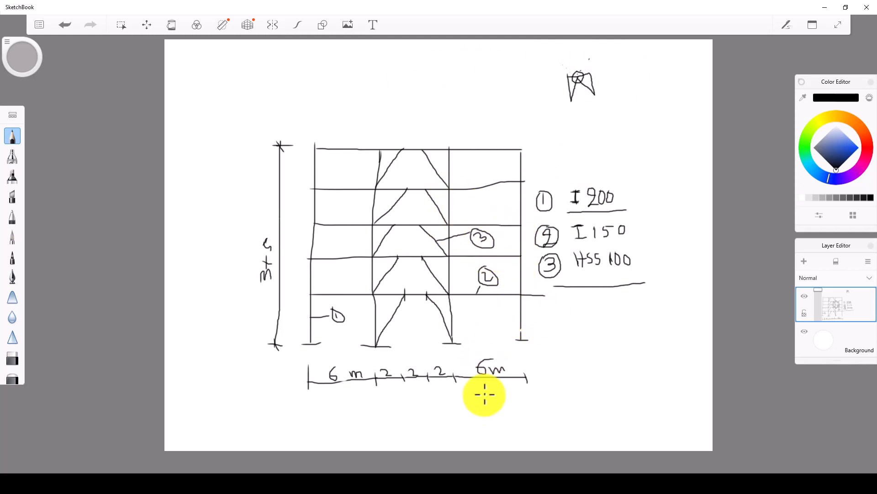
Switch to the Word outline and review the Modeling items on hinge definition and BC, checking the frame sketch's supports.
click(455, 478)
scroll(347, 262, down, 3)
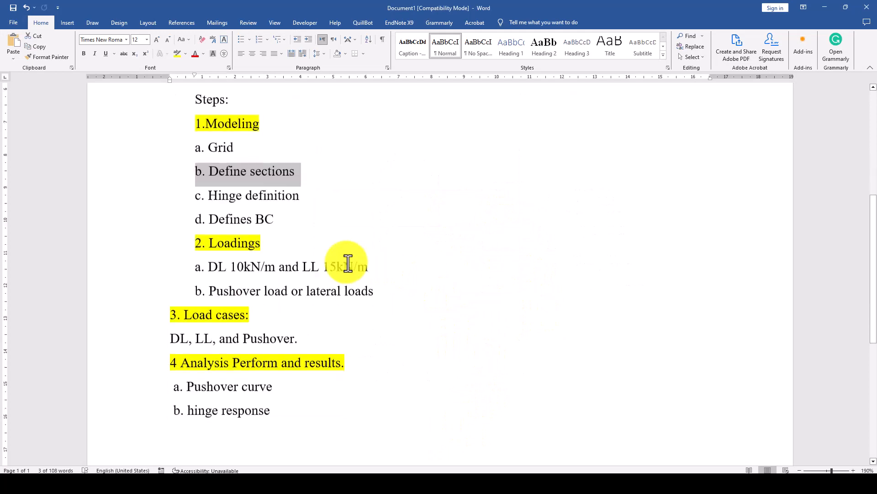
click(276, 172)
drag(202, 142, 419, 149)
scroll(333, 188, up, 5)
scroll(352, 205, down, 3)
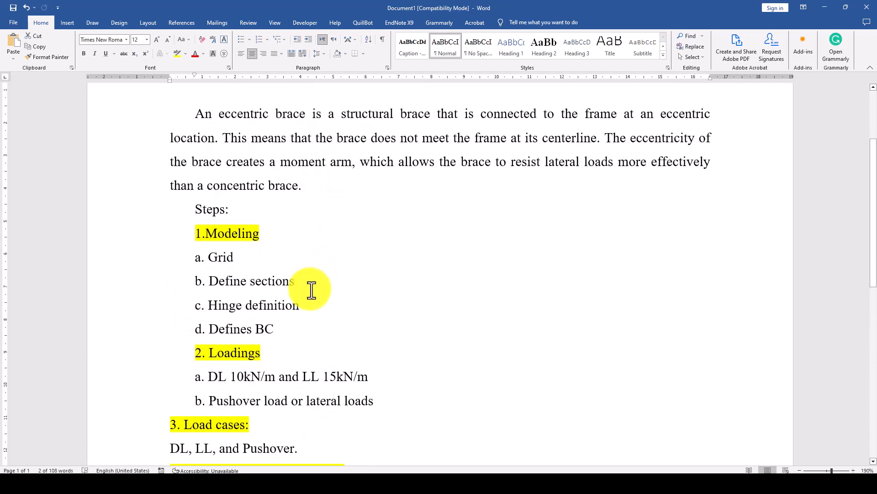
drag(309, 305, 197, 306)
click(259, 307)
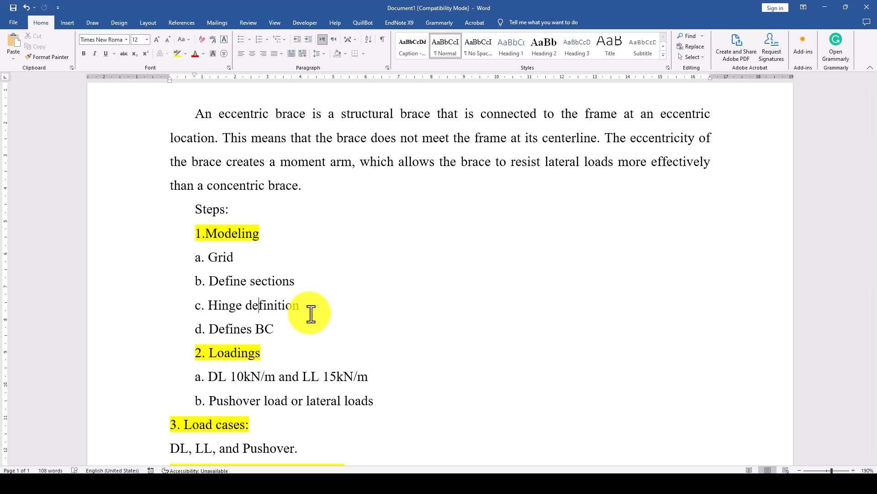
scroll(306, 325, down, 3)
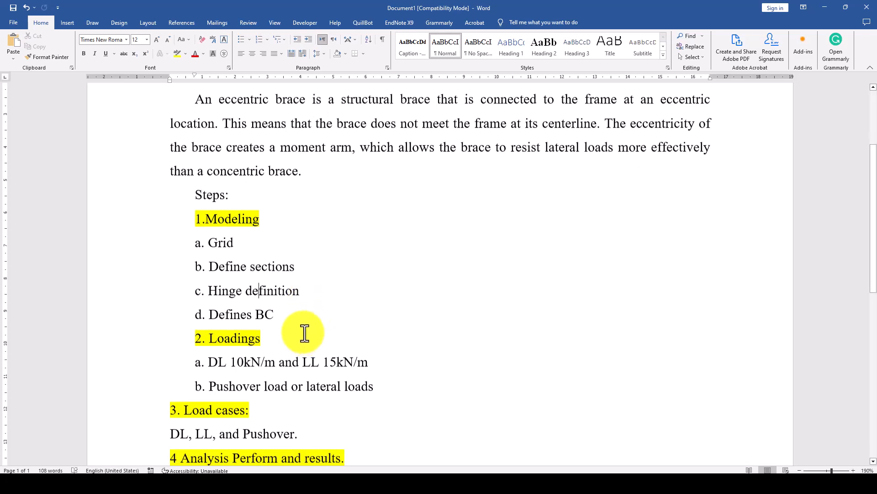
click(188, 249)
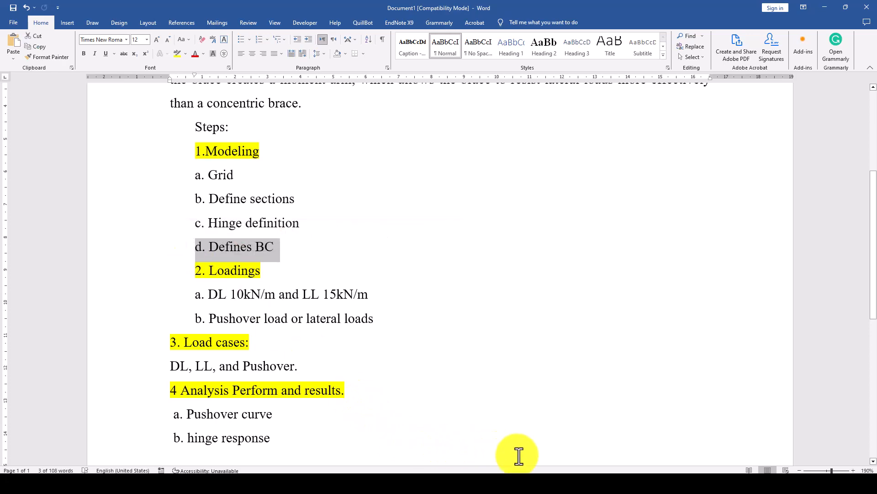
click(589, 479)
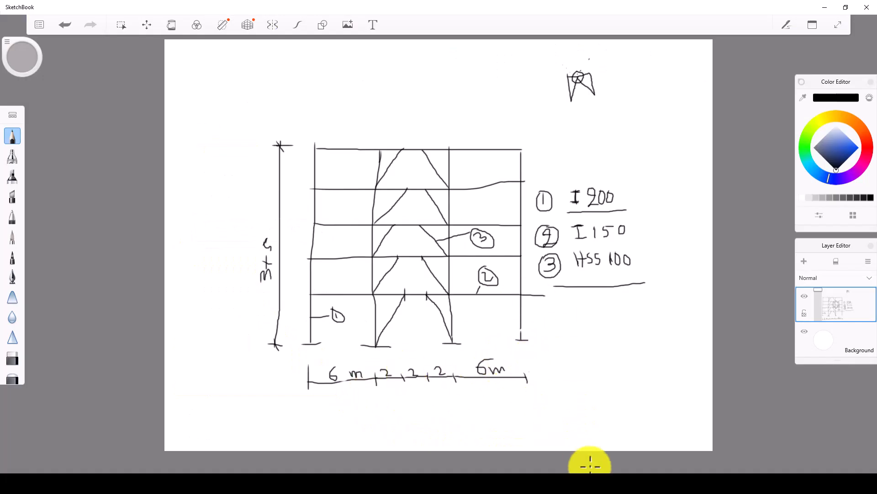
click(588, 480)
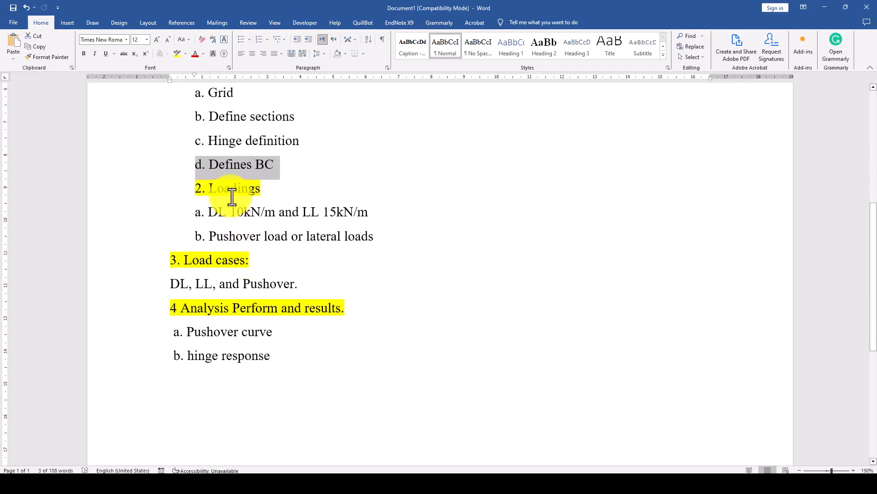
Review the Loadings items in the outline: the DL and LL values and the pushover or lateral loads.
click(185, 190)
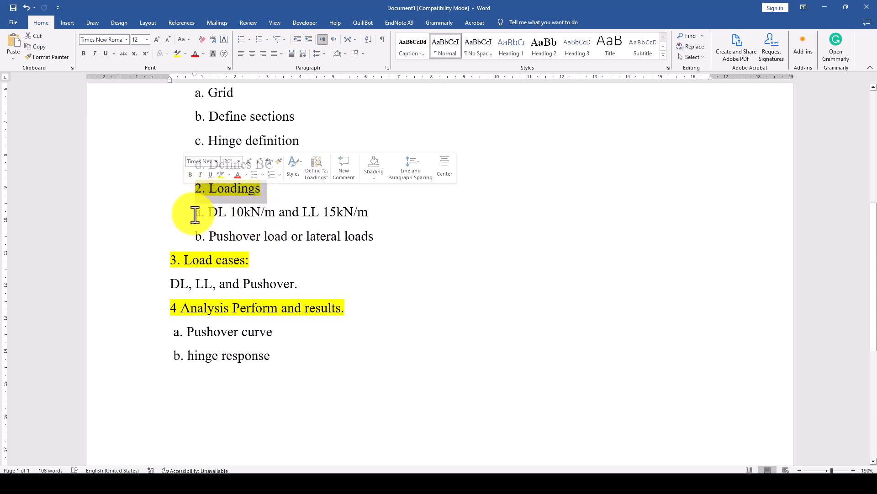
drag(196, 213, 327, 212)
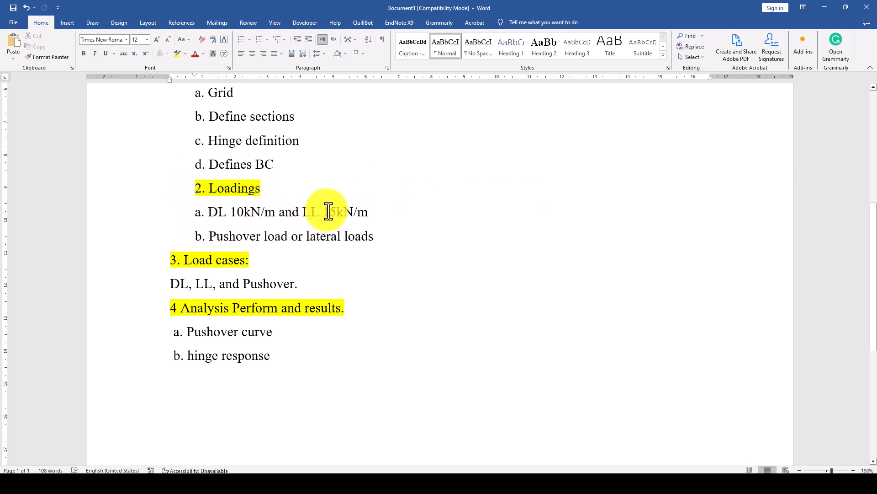
click(288, 217)
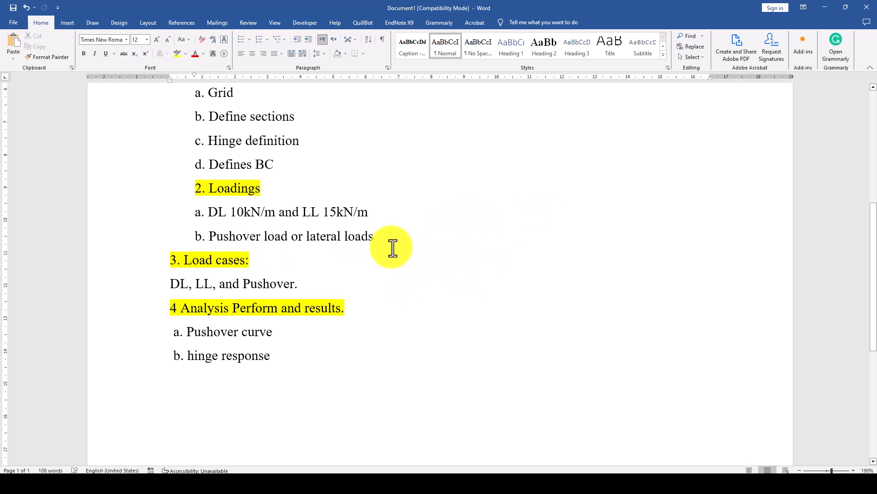
drag(386, 237, 195, 234)
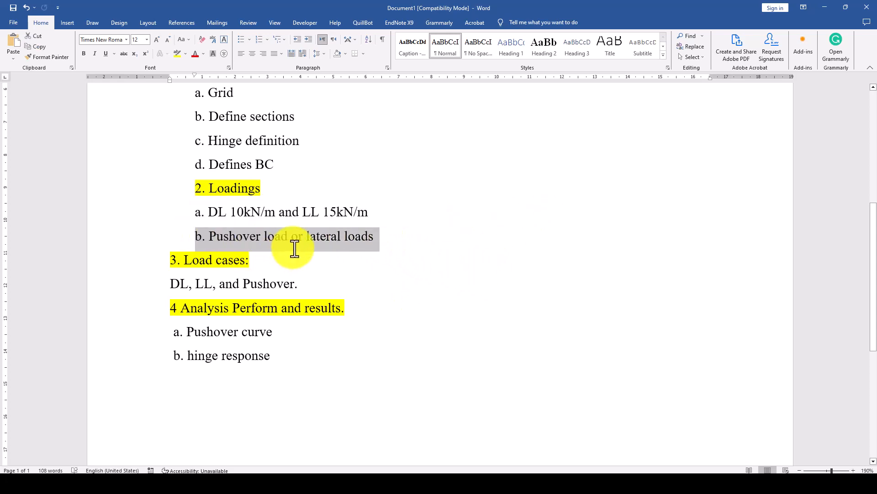
click(372, 237)
shift+click(213, 237)
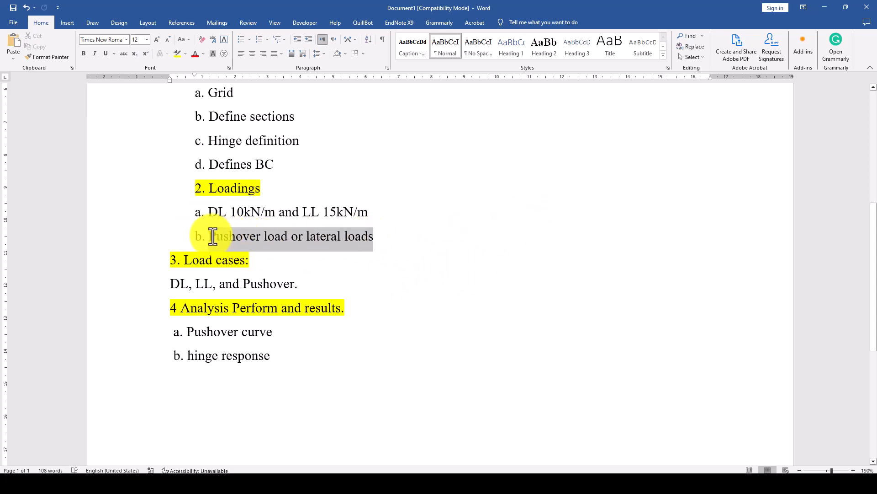
click(302, 236)
scroll(277, 276, down, 1)
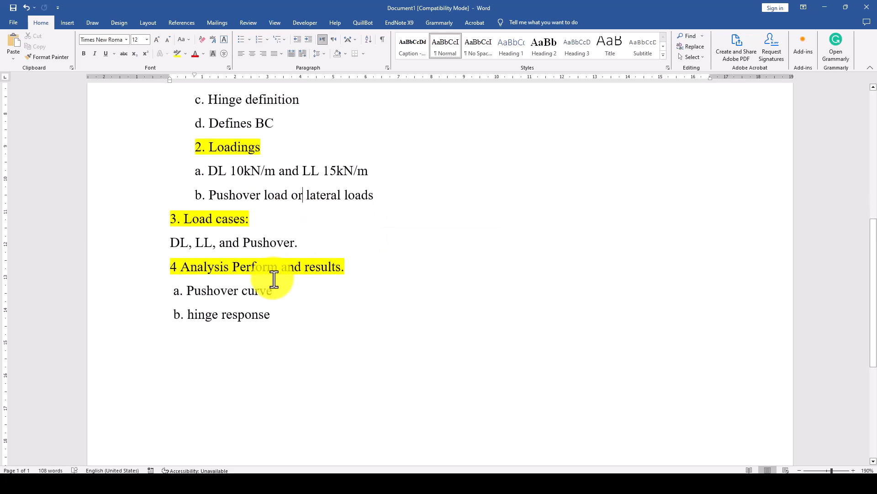
Review the outline's load cases and the analysis results items on pushover curve and hinge response.
double_click(186, 243)
click(185, 243)
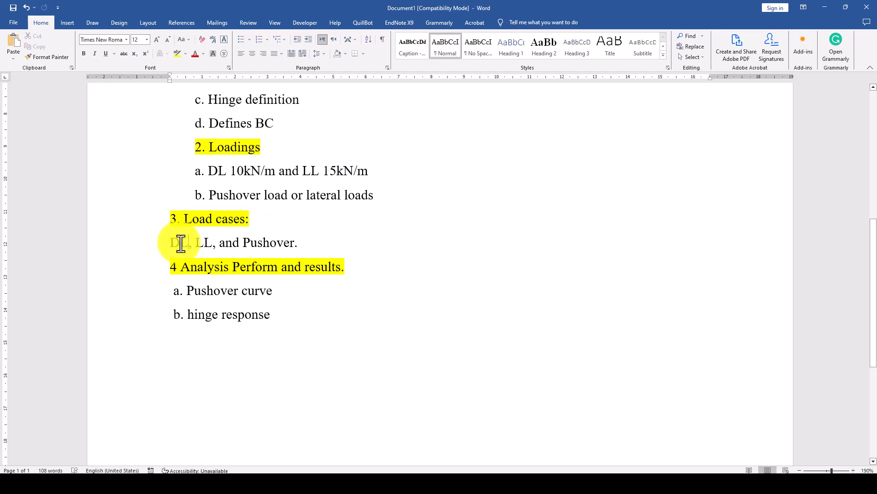
drag(300, 243, 245, 243)
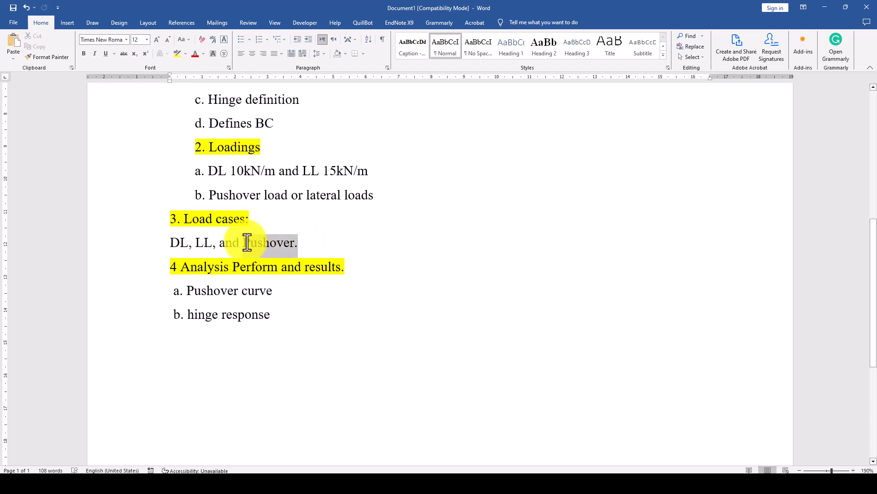
click(190, 267)
drag(175, 270, 310, 274)
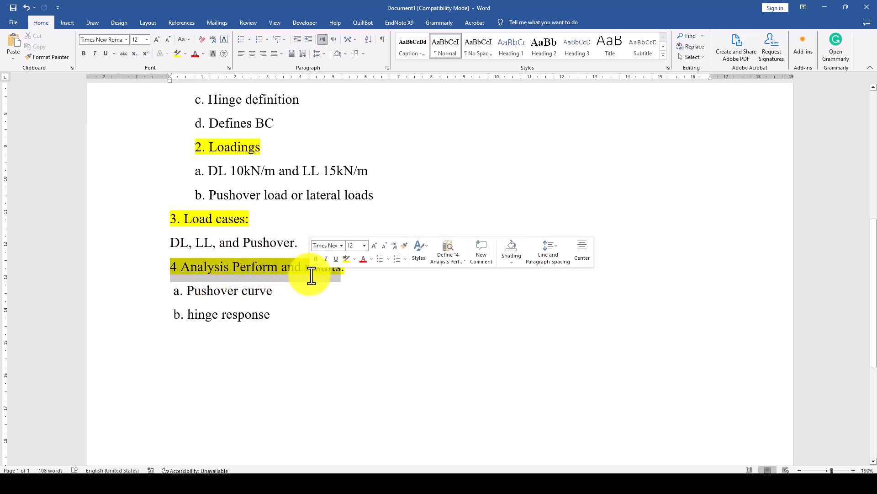
click(299, 280)
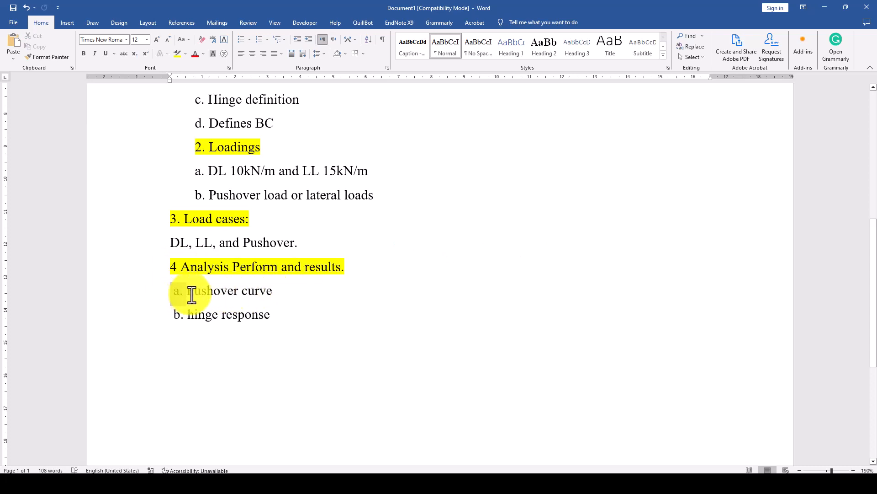
drag(168, 295, 255, 293)
click(251, 298)
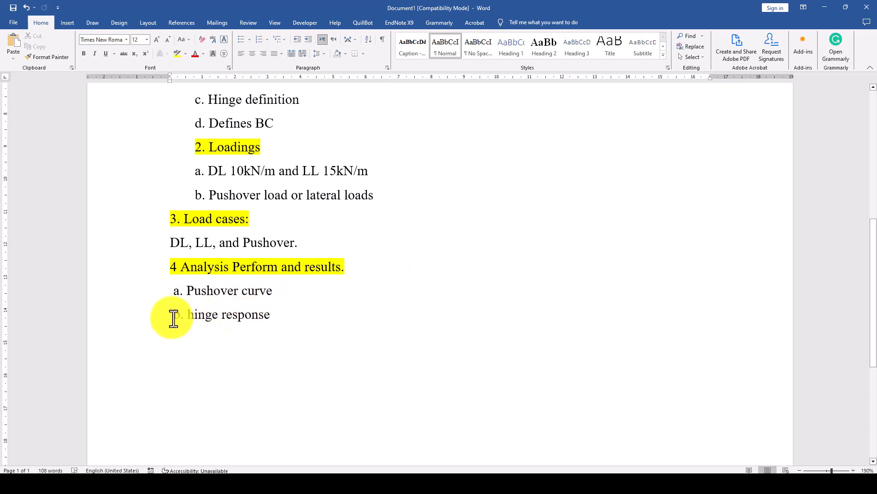
drag(172, 320, 255, 326)
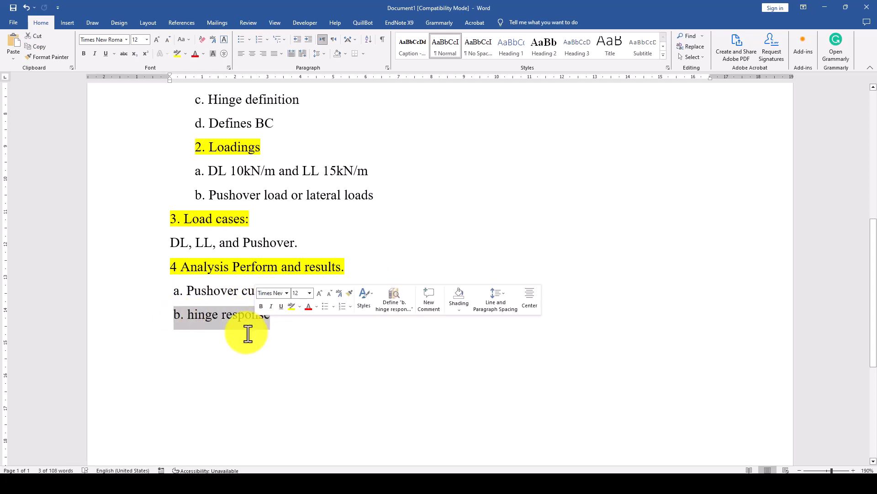
click(315, 341)
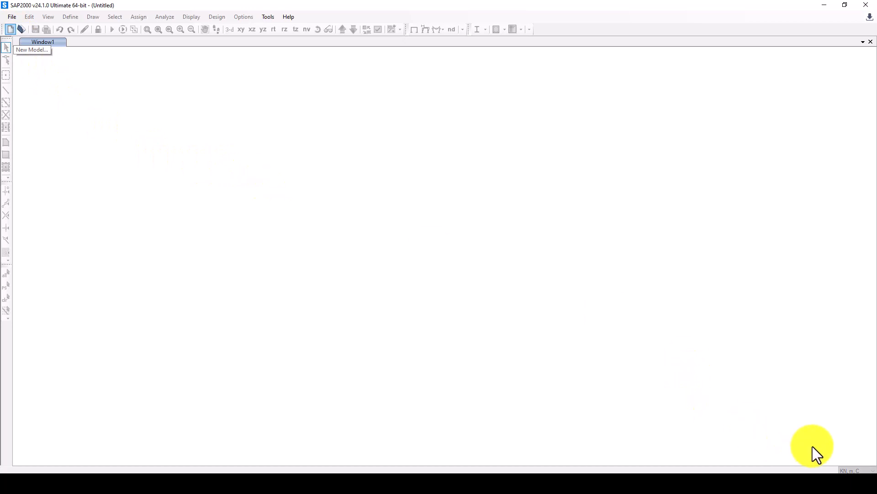
Switch to SAP2000 and start a new model with the default materials set to United States.
key(ctrl+n)
drag(495, 97, 495, 88)
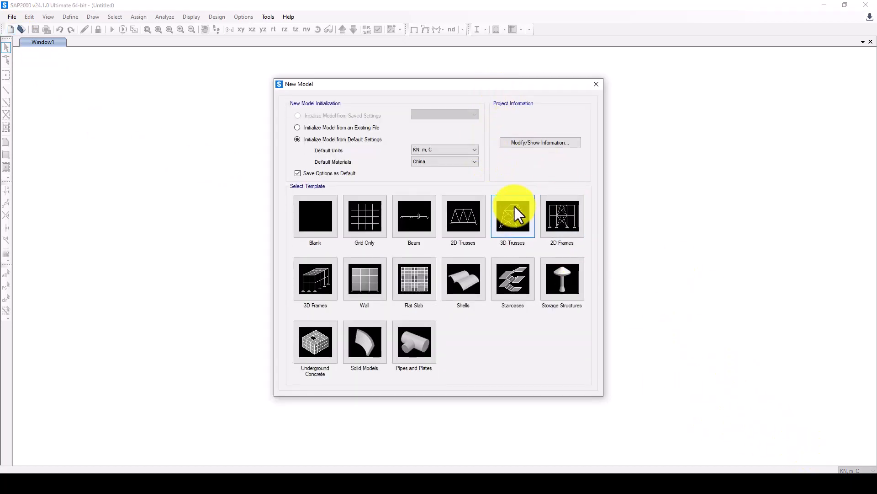
click(467, 161)
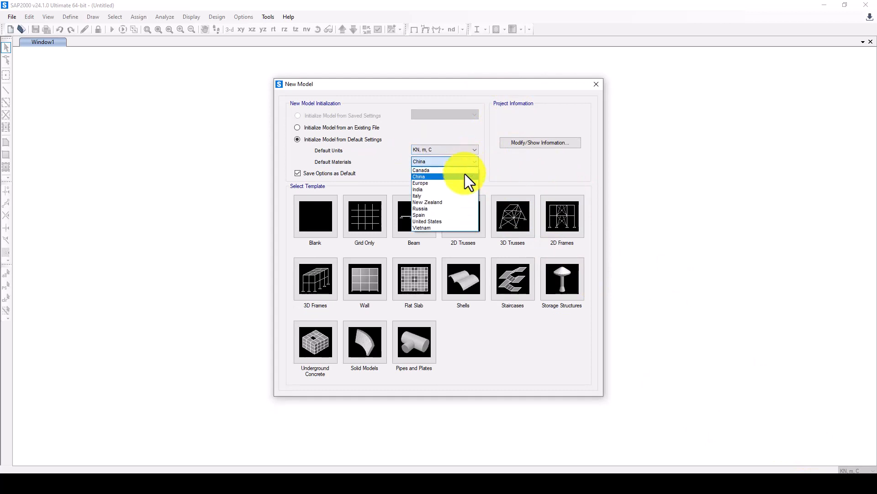
click(437, 221)
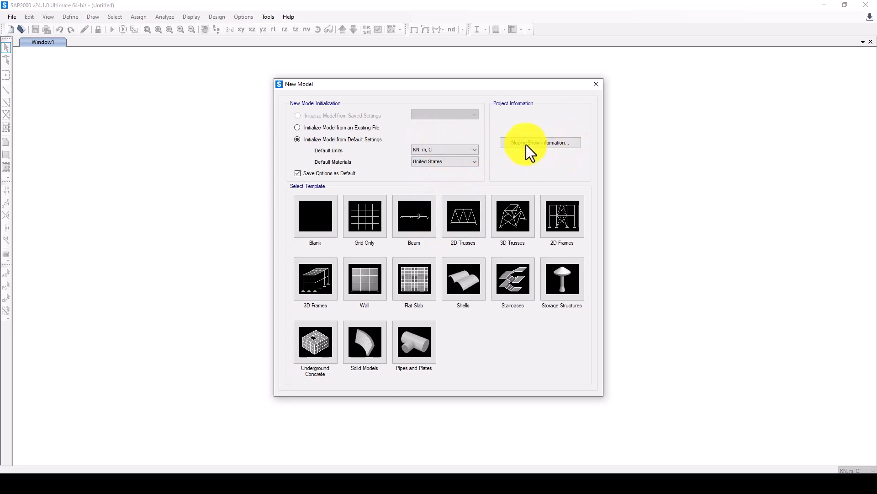
drag(524, 81, 520, 71)
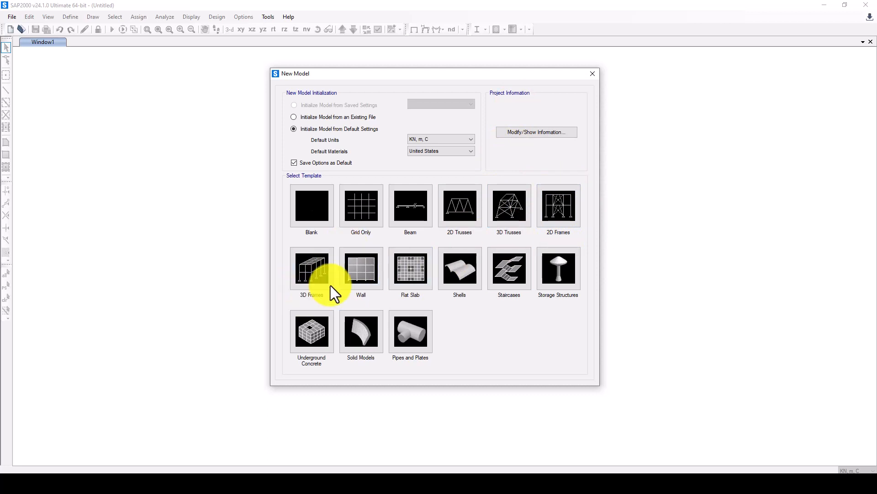
Choose the 2D Frames template and try the Braced [Eccentric] and Braced [Concentric] frame types.
click(556, 205)
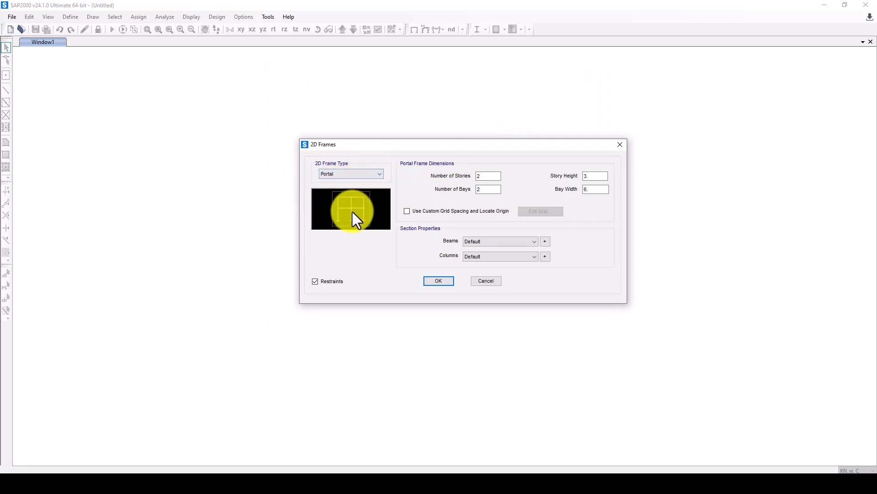
click(355, 176)
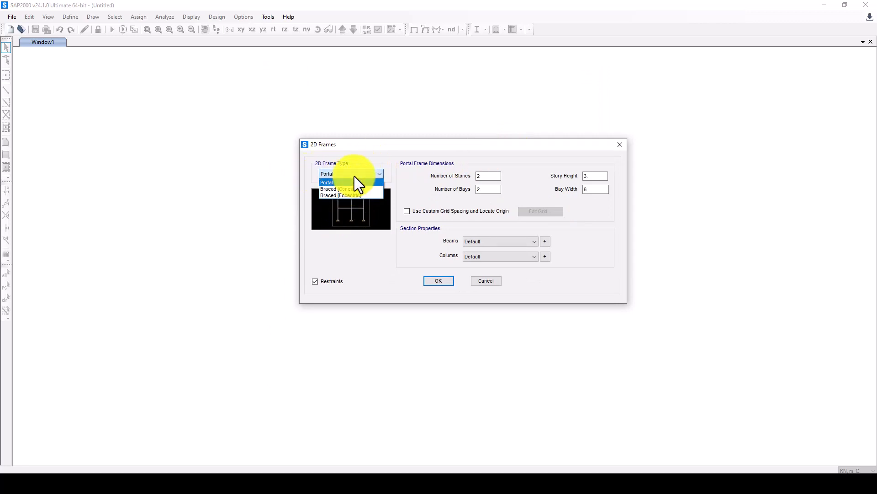
click(355, 195)
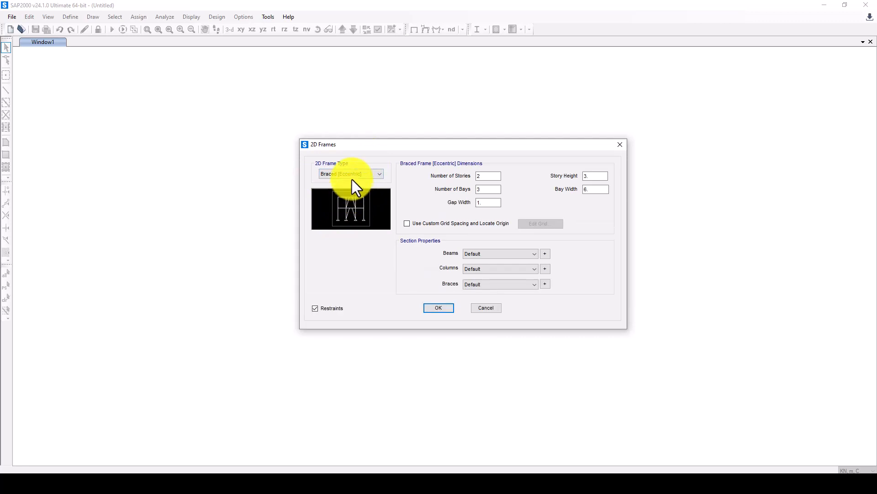
click(352, 177)
click(350, 189)
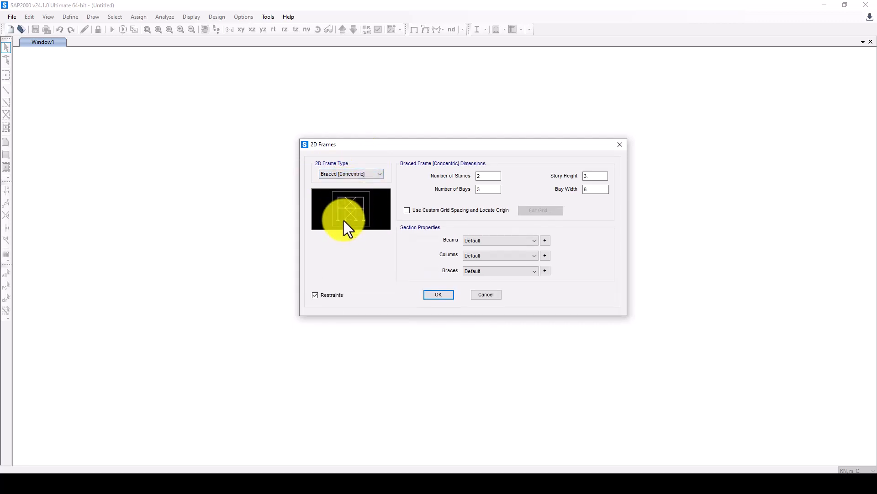
Set the 2D frame type to Braced [Eccentric].
click(346, 172)
click(347, 172)
click(347, 172)
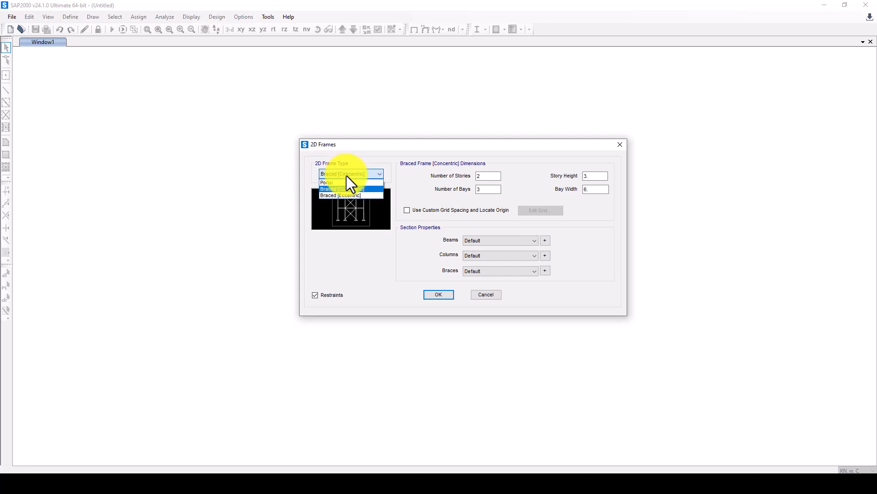
click(342, 195)
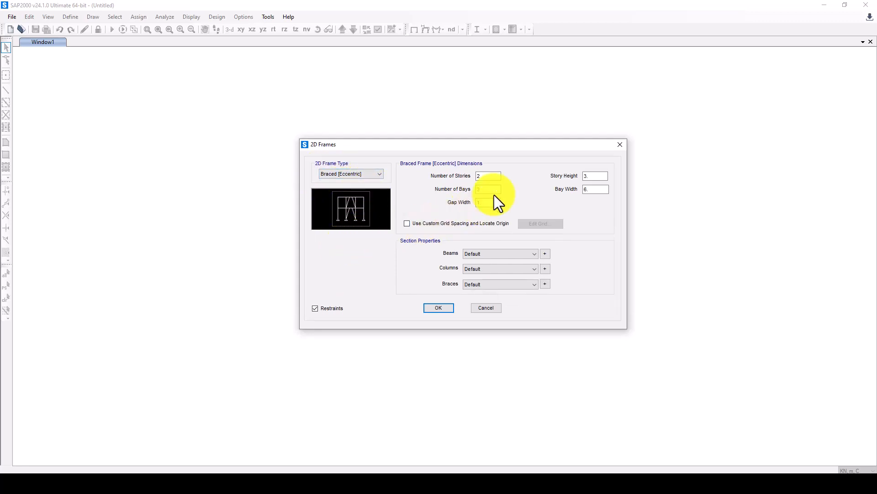
drag(499, 145, 500, 137)
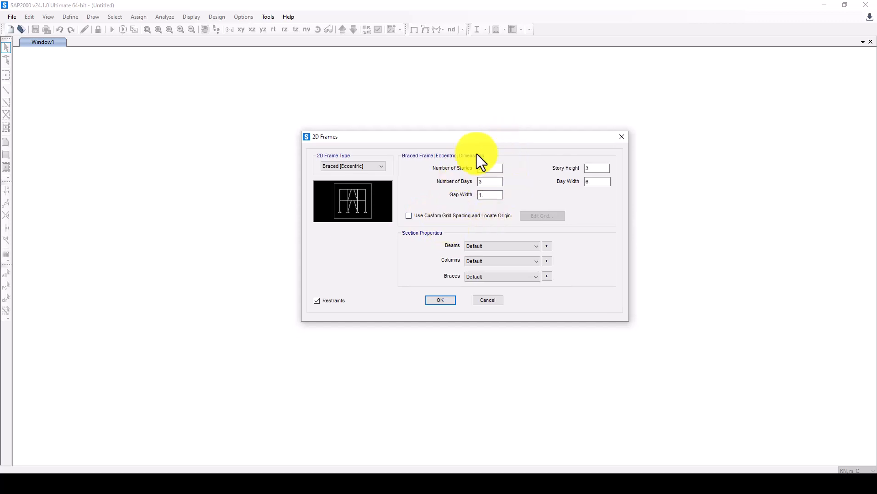
Set the eccentric frame's number of stories to 5 and check the number of bays, gap width and bay width.
double_click(481, 170)
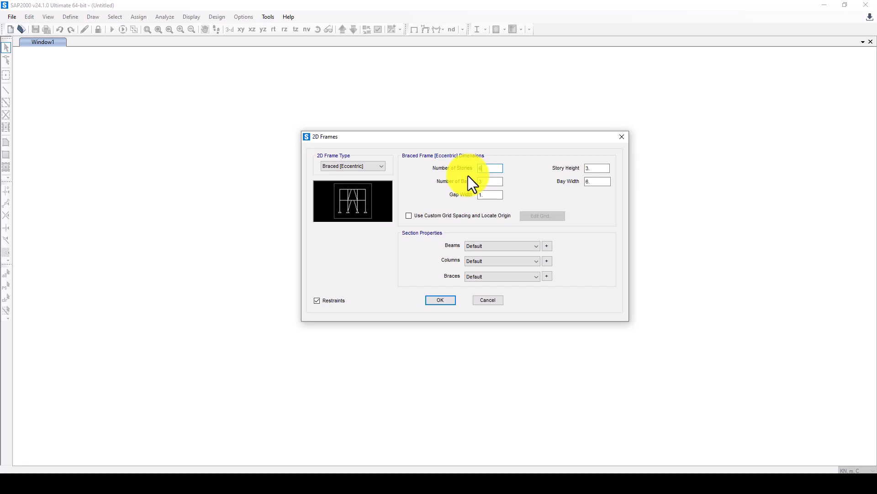
double_click(493, 182)
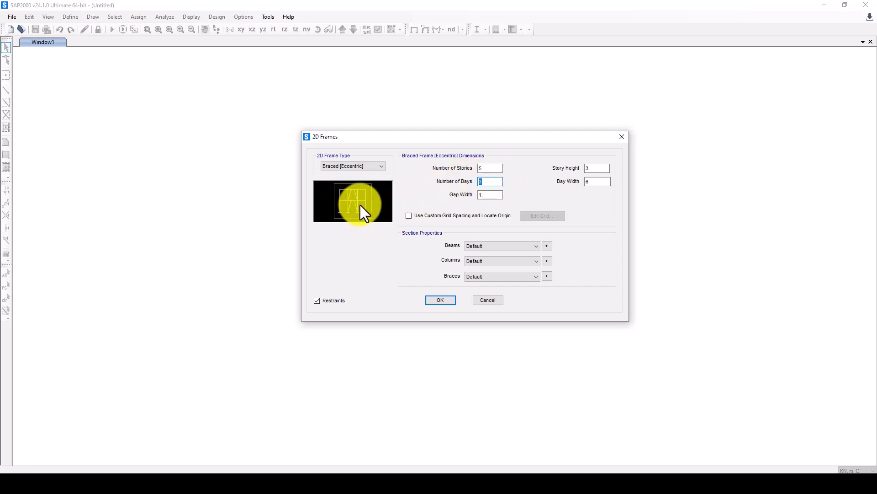
double_click(487, 196)
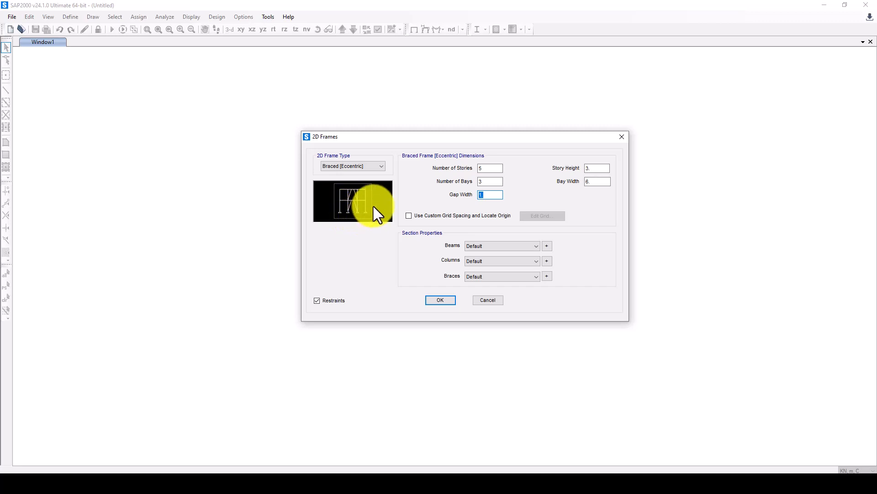
double_click(589, 182)
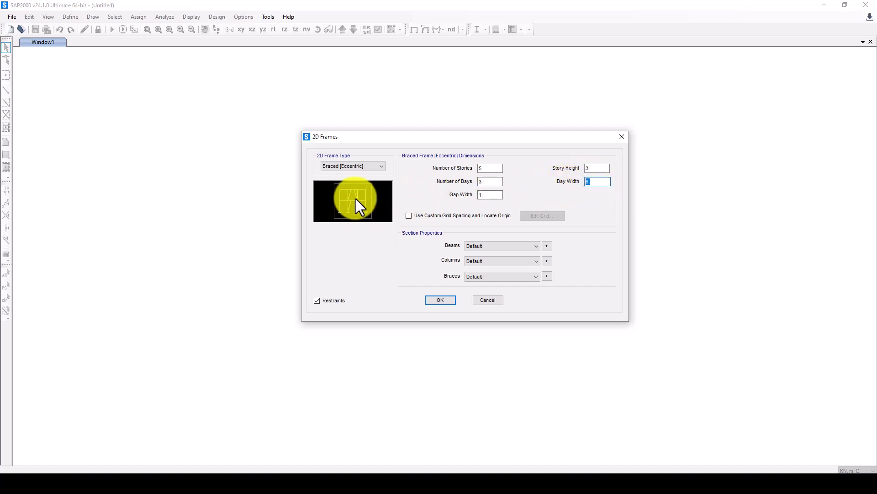
double_click(475, 196)
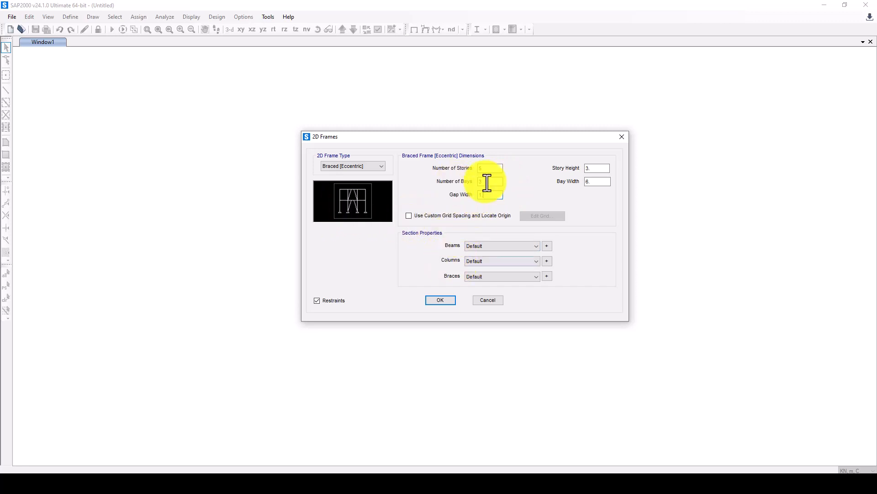
Start importing a steel I/Wide Flange section for the beams from the AISC14M.xml property library.
click(547, 246)
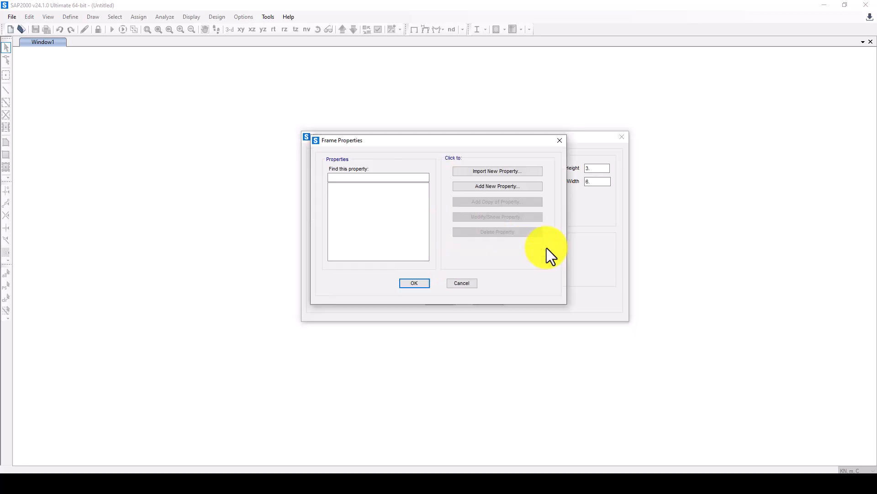
drag(484, 144, 698, 149)
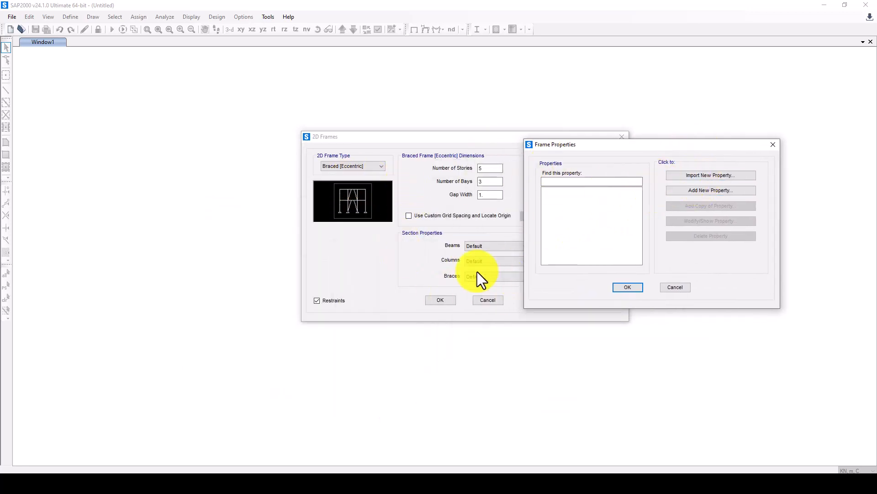
click(715, 177)
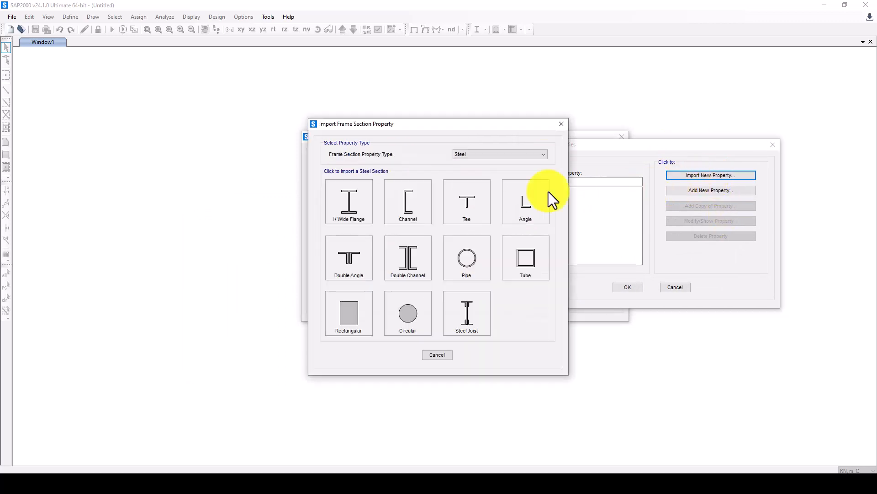
click(353, 204)
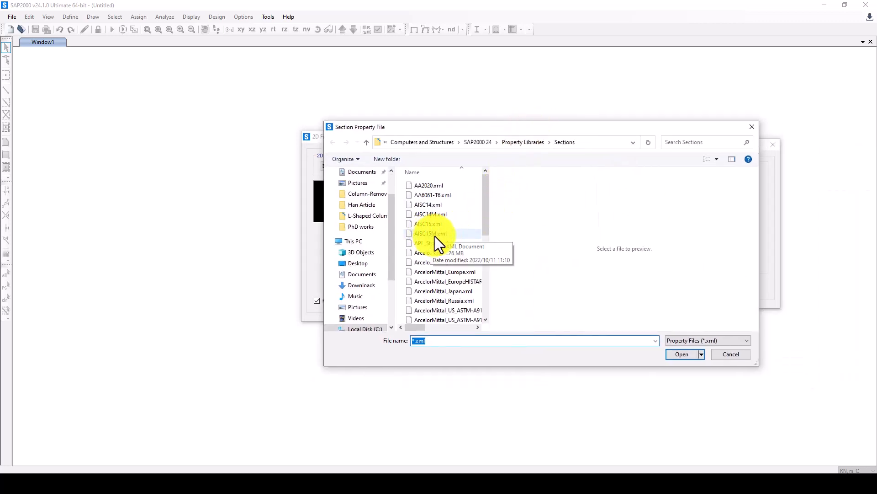
click(446, 214)
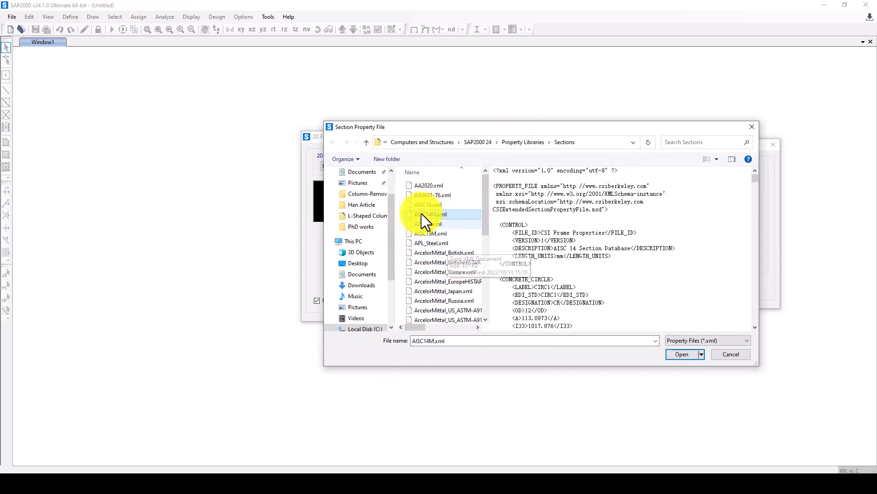
scroll(438, 281, down, 4)
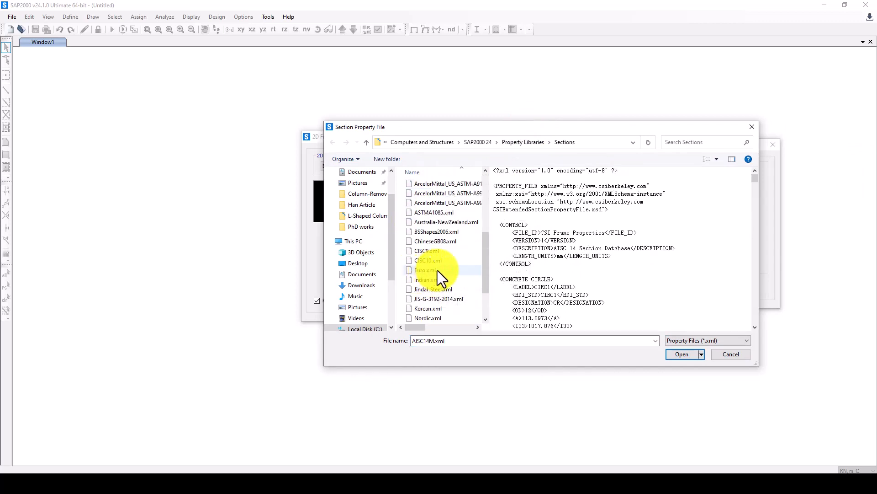
scroll(439, 269, up, 4)
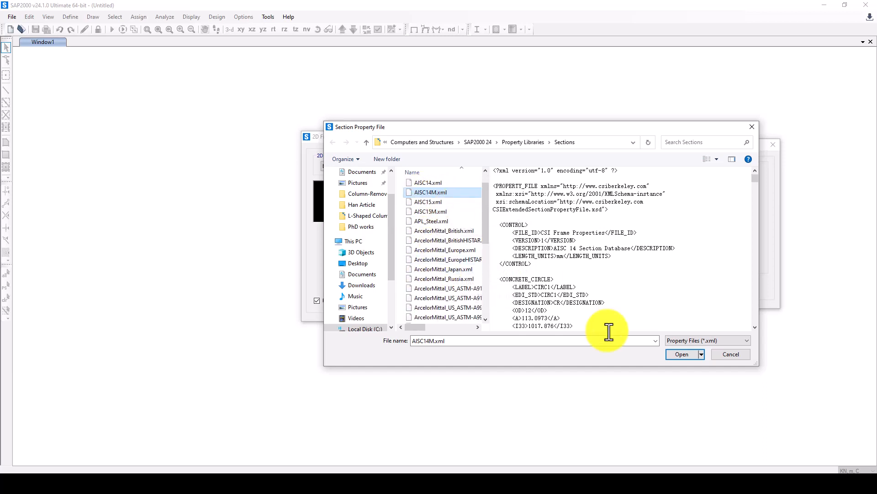
click(680, 355)
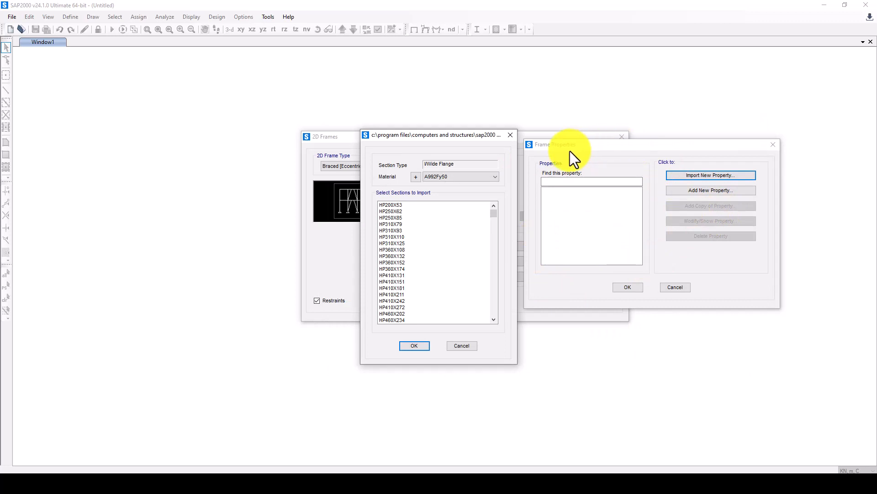
Import the W200X100 wide flange section into the frame properties.
drag(494, 214, 491, 263)
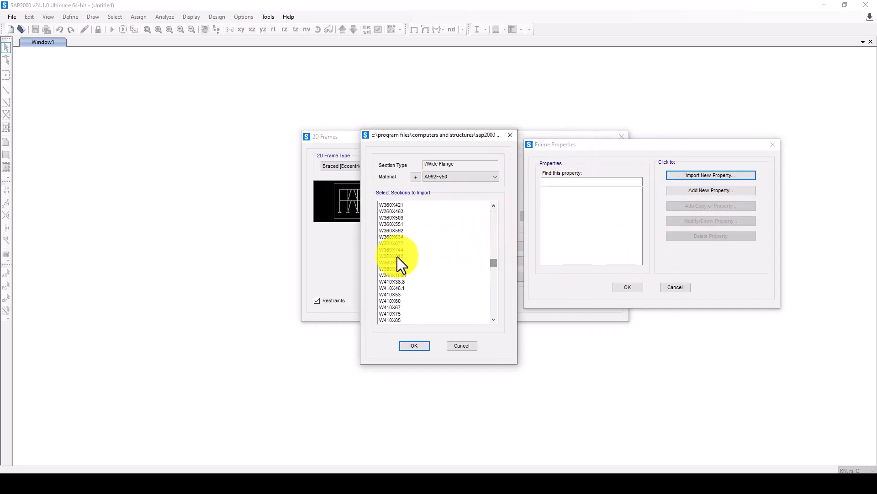
scroll(397, 256, down, 3)
scroll(394, 258, up, 12)
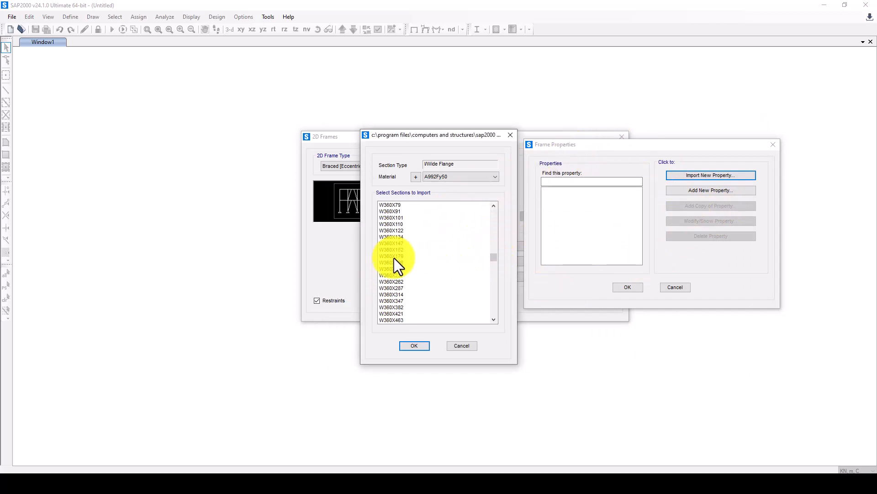
scroll(396, 253, up, 15)
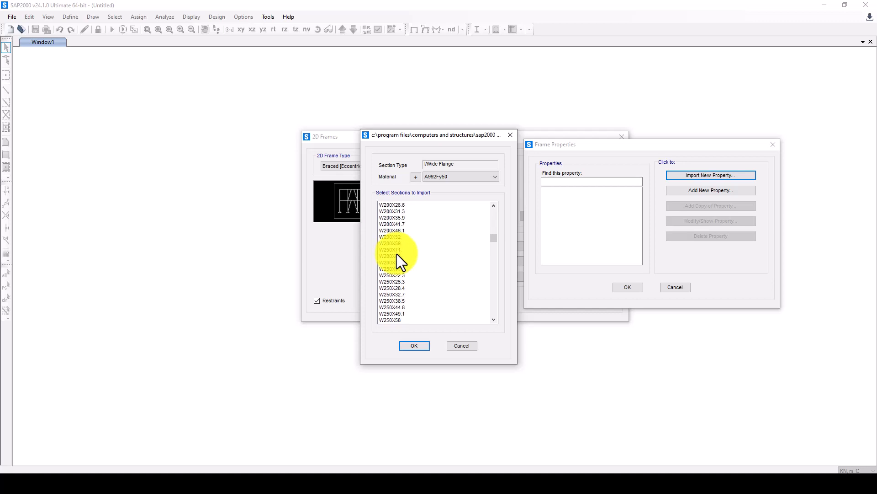
click(388, 216)
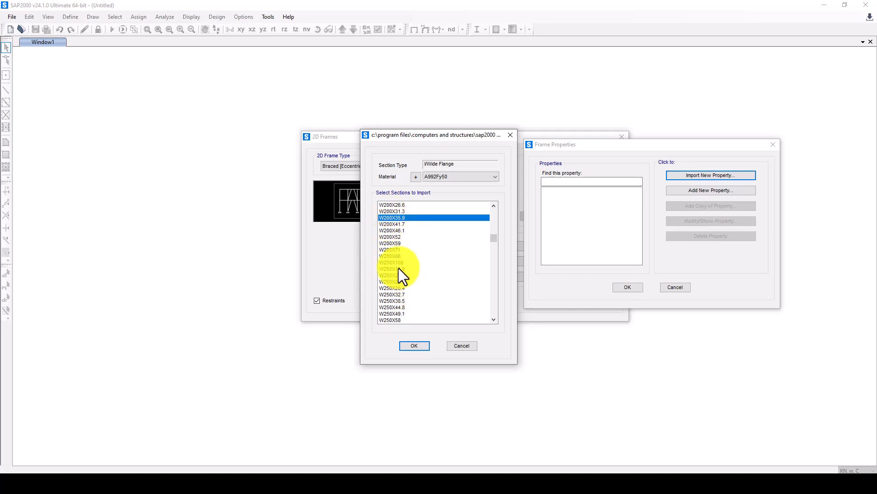
click(410, 262)
click(415, 344)
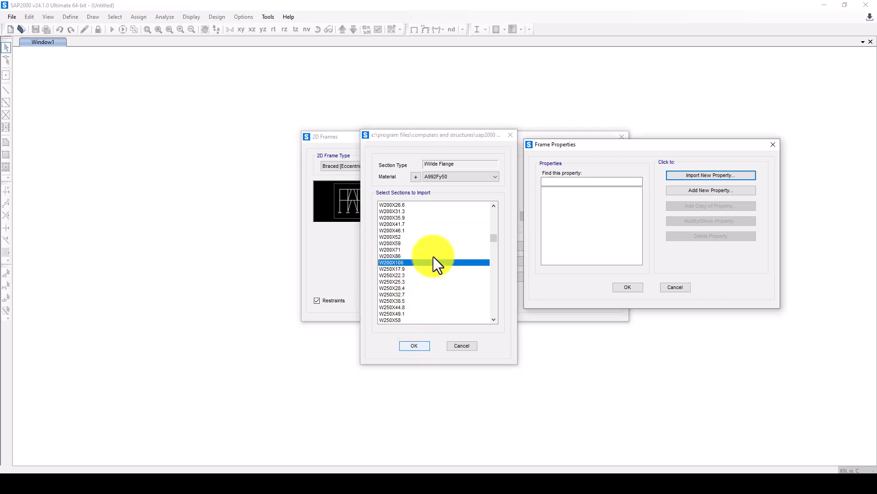
click(424, 351)
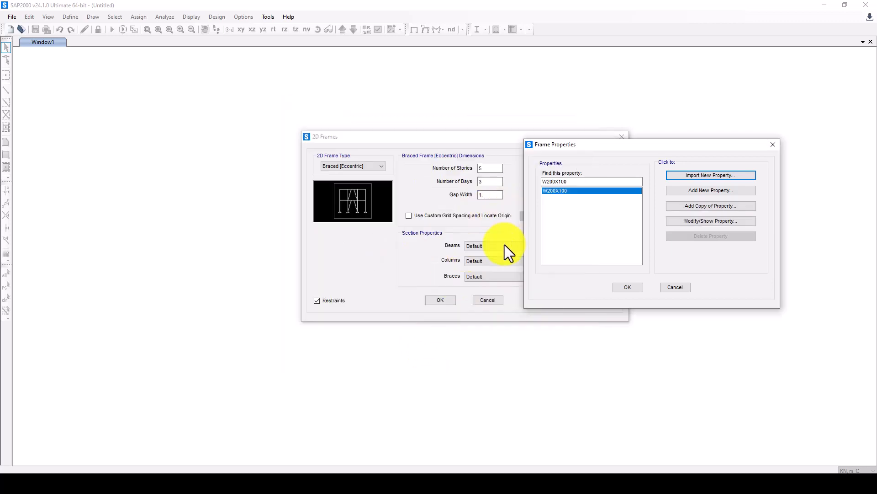
Import the W150X37.1 steel wide flange section as a second frame property.
click(700, 175)
click(369, 221)
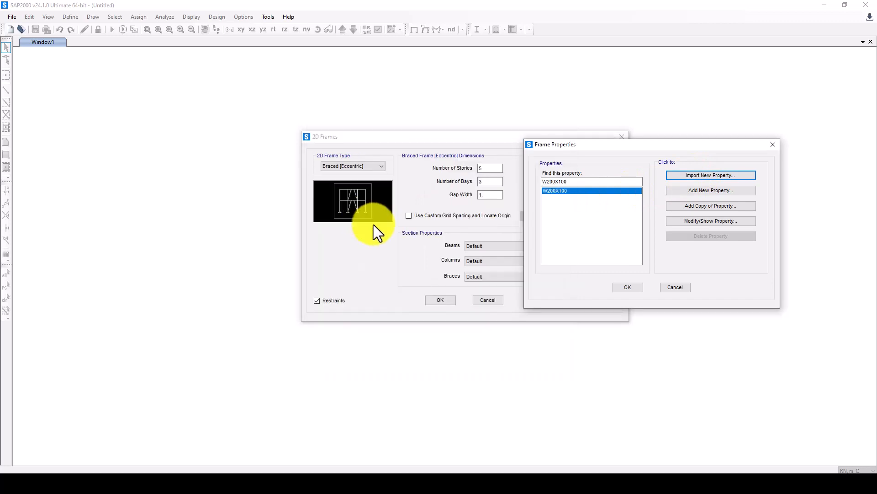
mouse_move(498, 230)
mouse_down()
mouse_move(489, 281)
mouse_move(484, 234)
mouse_up()
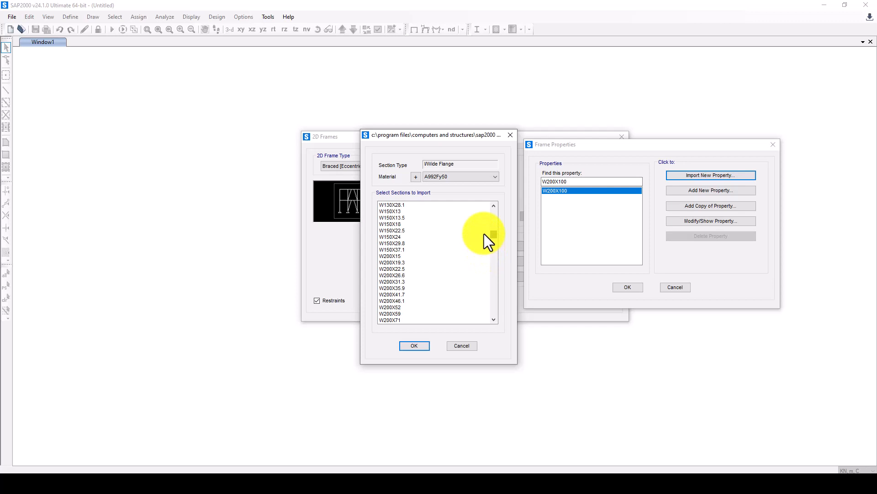
click(400, 250)
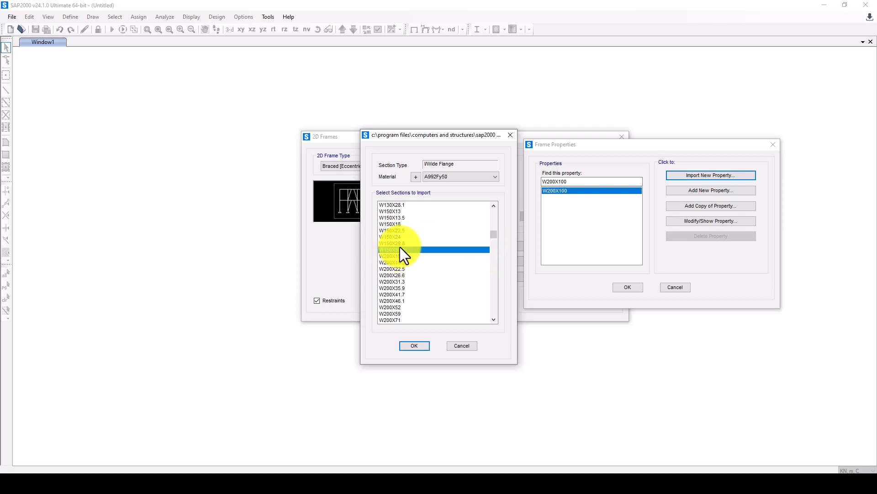
click(416, 346)
click(431, 352)
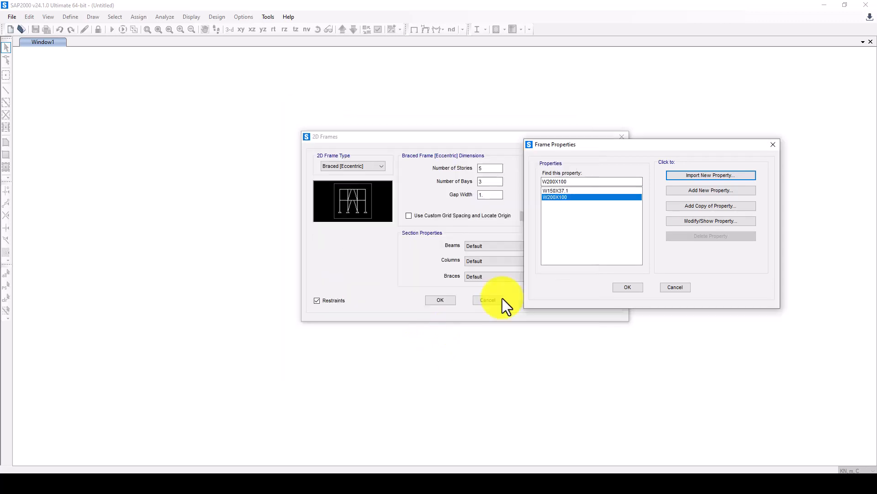
Import the HSS101.6X101.6X9.5 steel tube section with A992Fy50 material as a frame property.
click(706, 176)
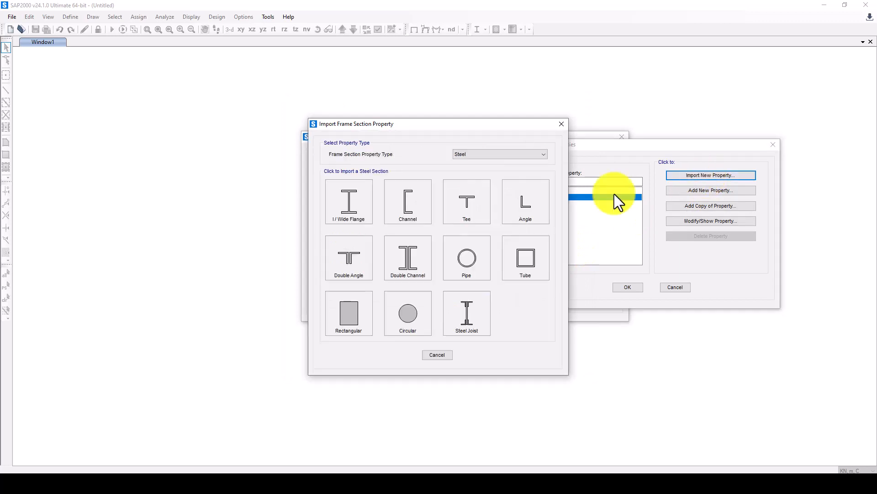
click(524, 262)
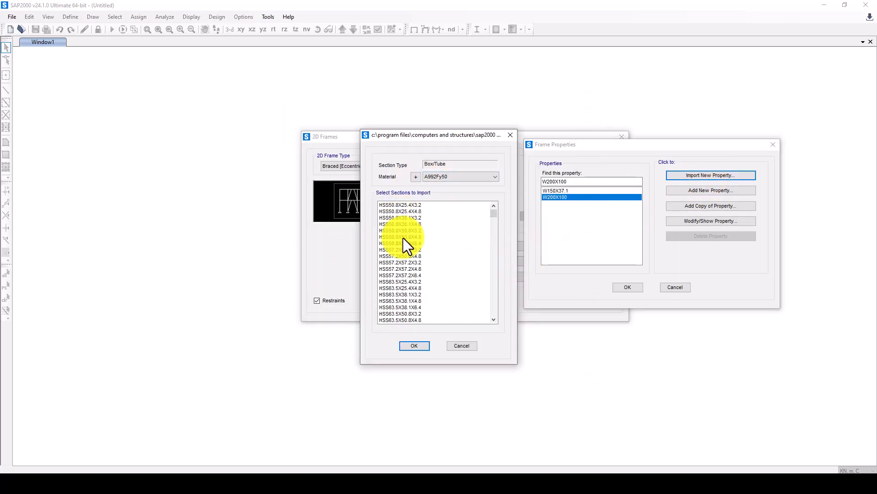
scroll(405, 271, down, 3)
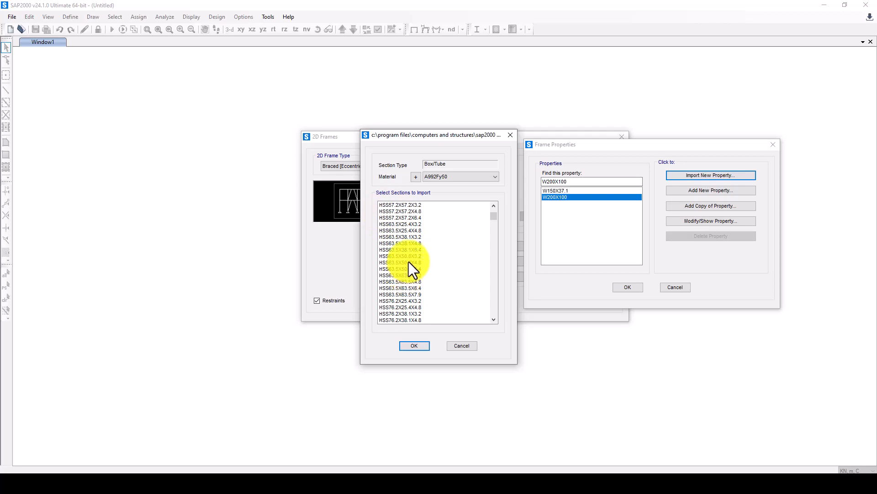
scroll(409, 259, down, 8)
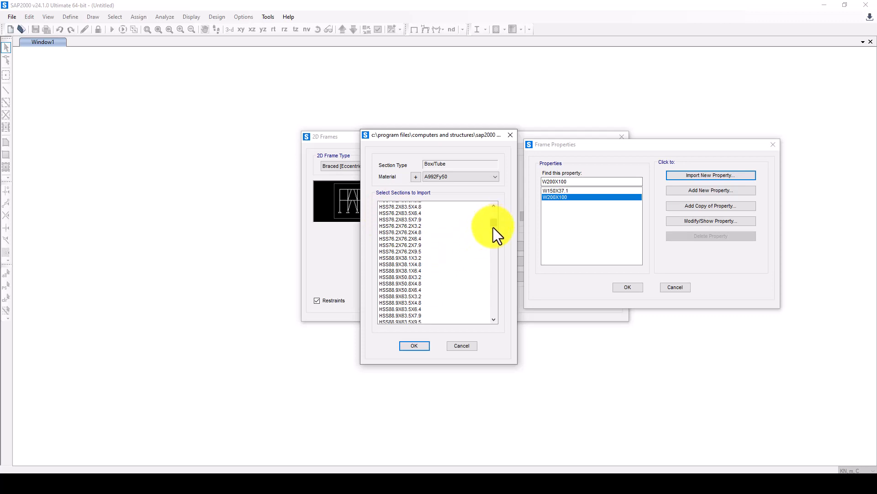
scroll(493, 230, down, 3)
scroll(410, 244, down, 6)
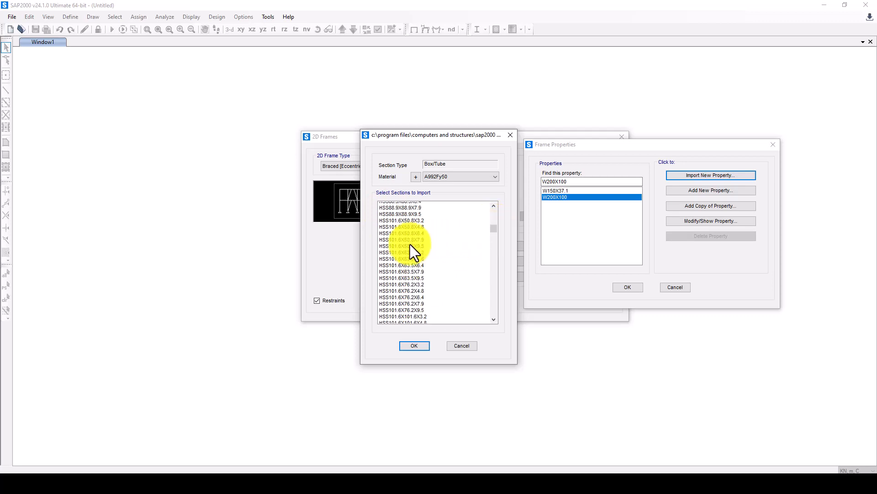
scroll(410, 244, up, 3)
click(400, 269)
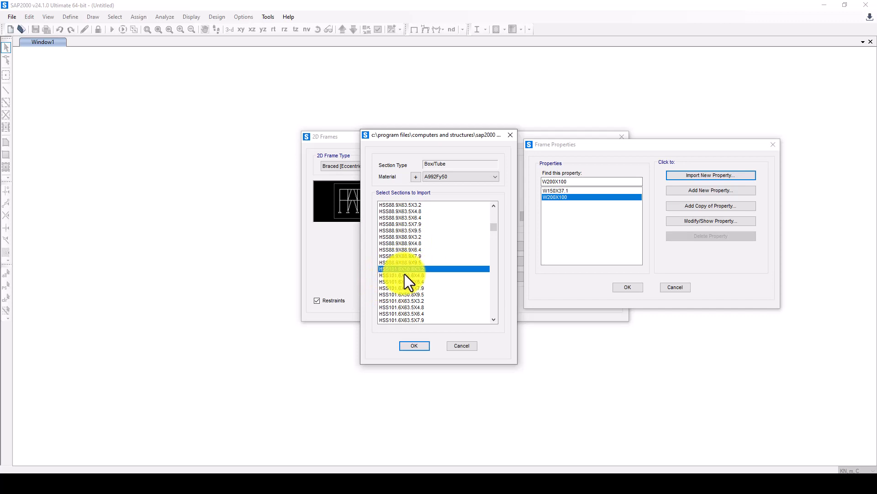
scroll(415, 296, down, 7)
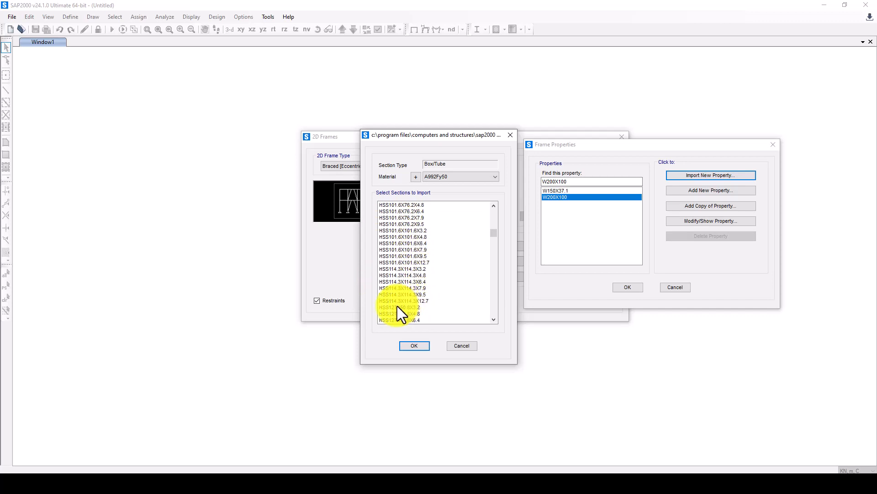
click(399, 256)
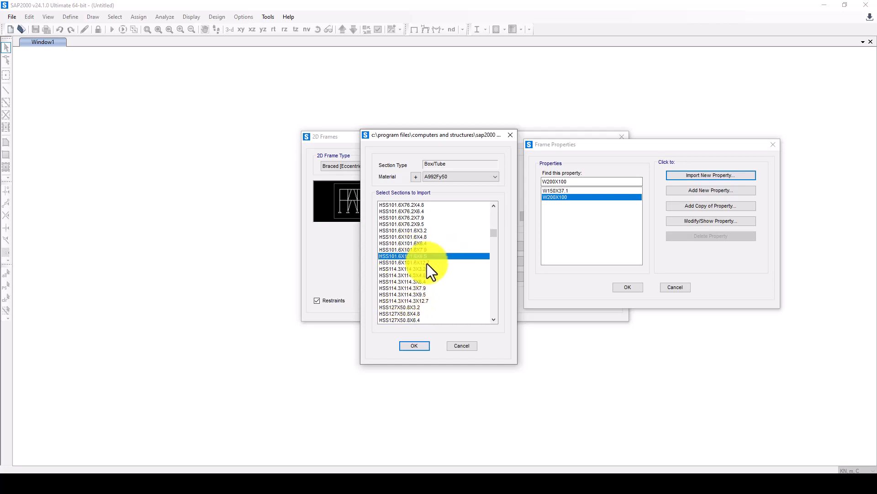
click(416, 346)
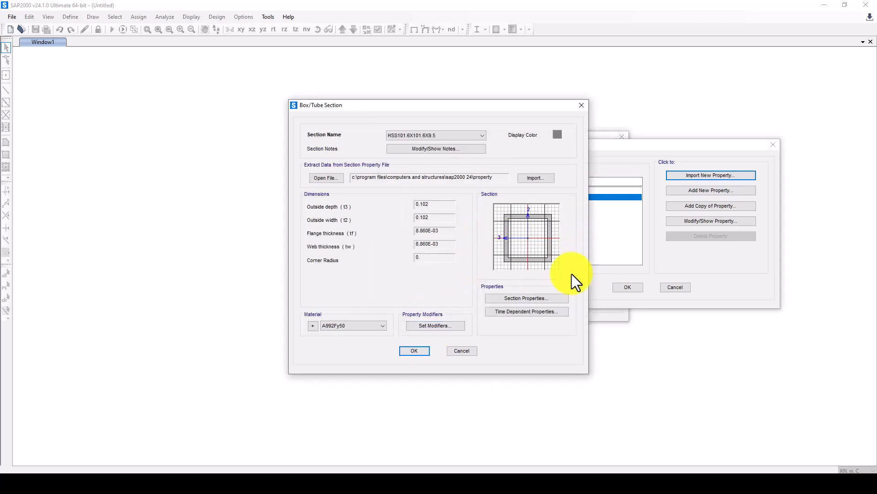
click(414, 351)
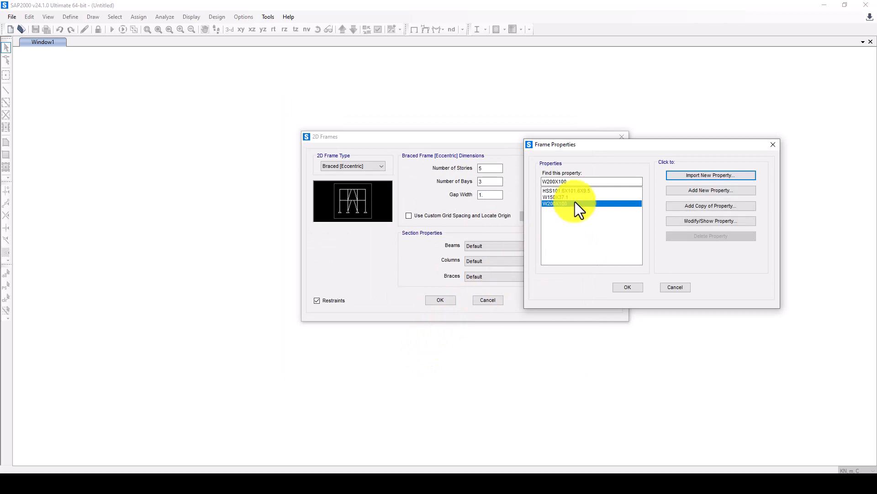
Review the W200X100 section definition and accept the frame properties.
click(684, 208)
click(693, 220)
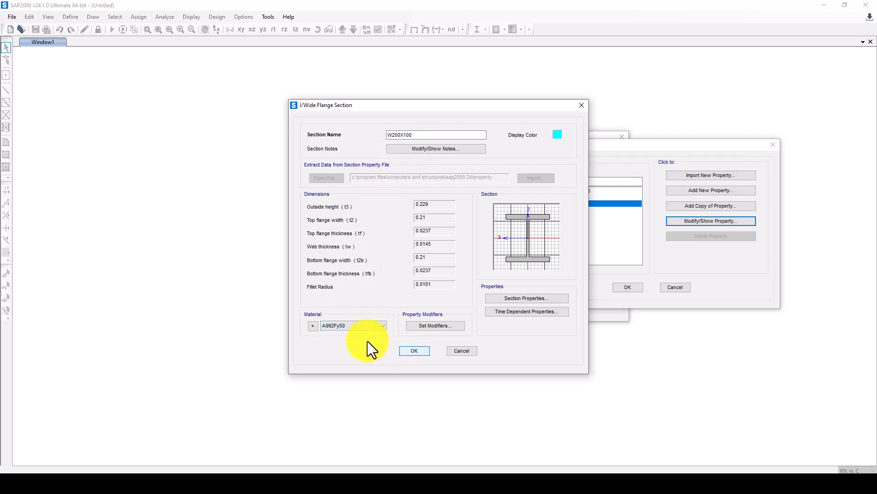
click(414, 351)
click(627, 286)
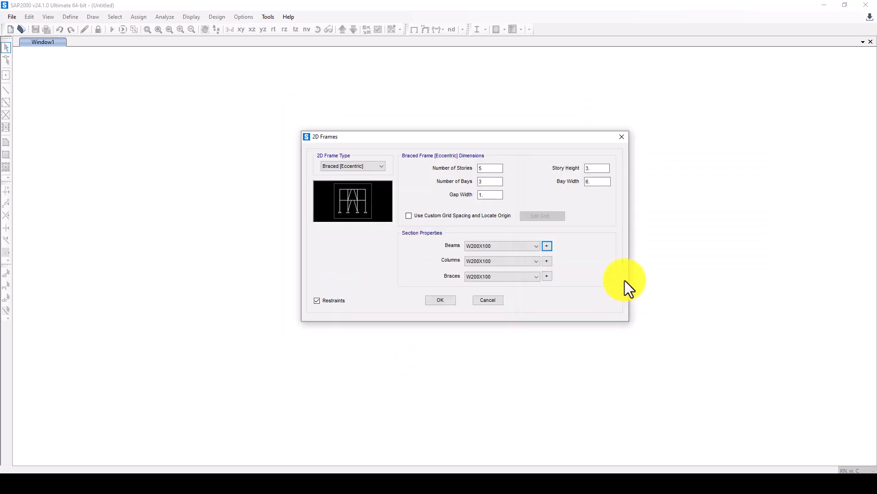
Create the eccentric 2D frame with W150X37.1 beams, W200X100 columns and HSS101.6X101.6X9.5 braces.
click(490, 248)
click(490, 248)
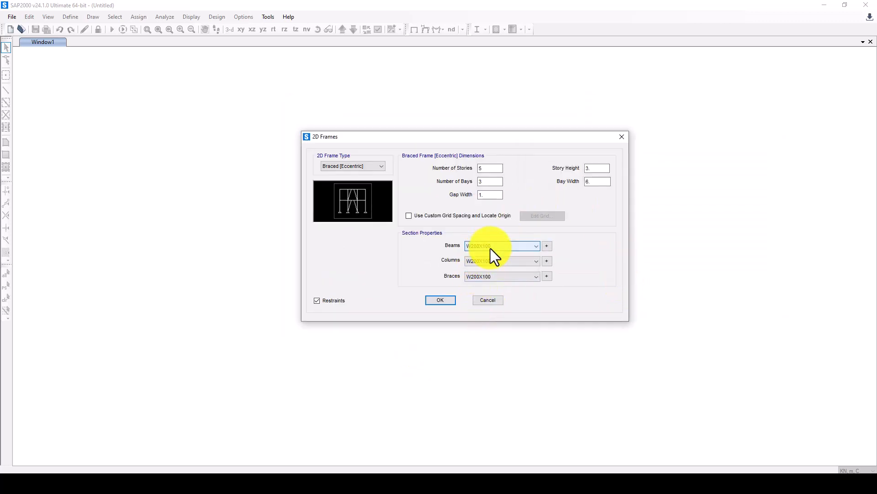
click(490, 248)
click(489, 260)
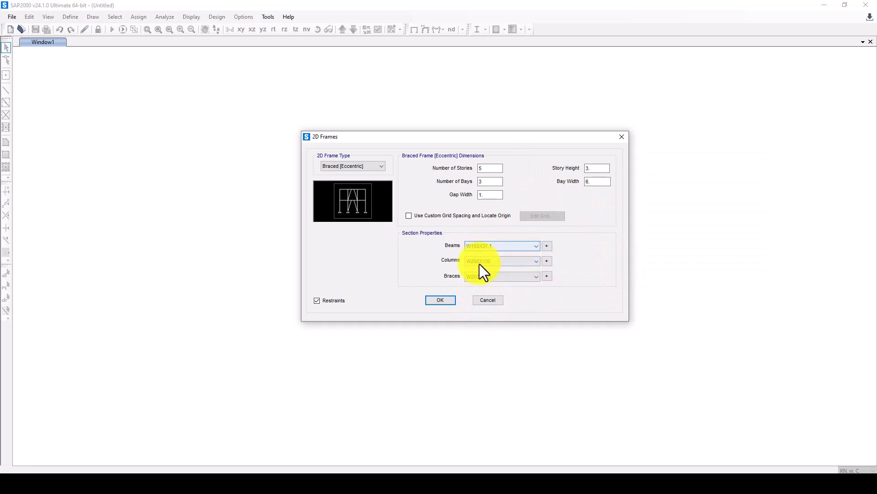
click(483, 262)
click(483, 270)
click(483, 276)
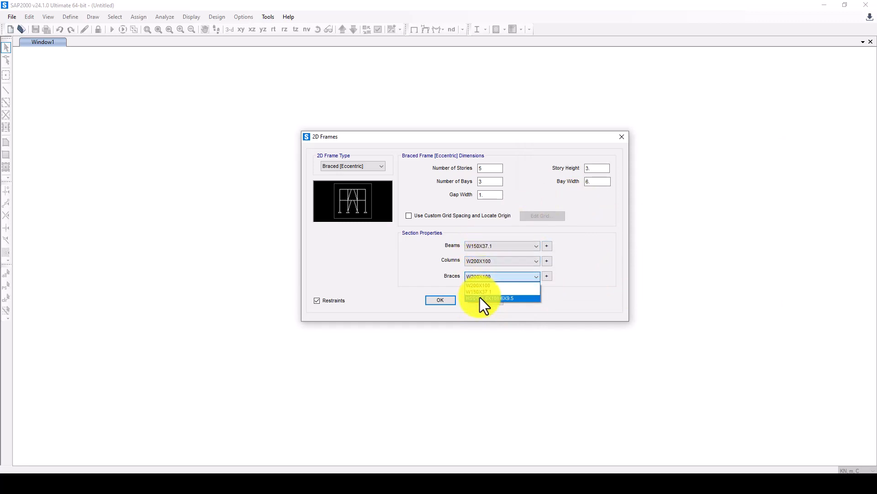
click(479, 297)
click(437, 300)
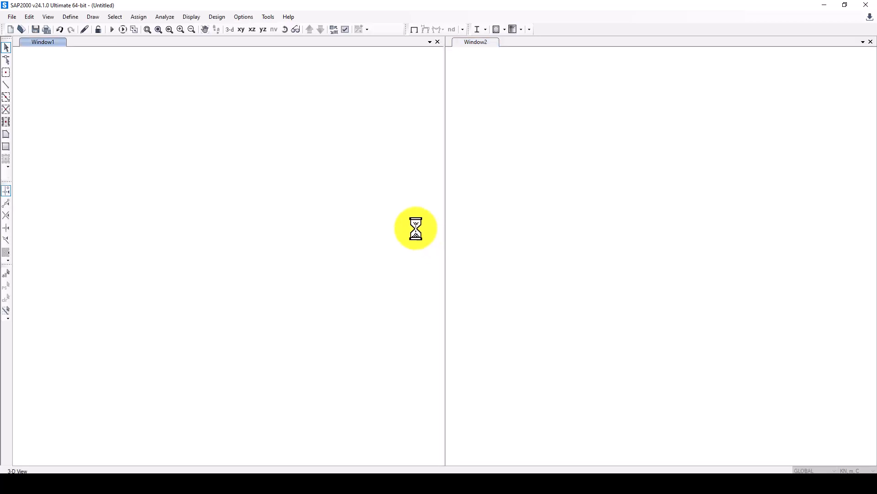
Close the 3-D view and assign fixed restraints, all translations and rotations, to the four base joints.
click(438, 42)
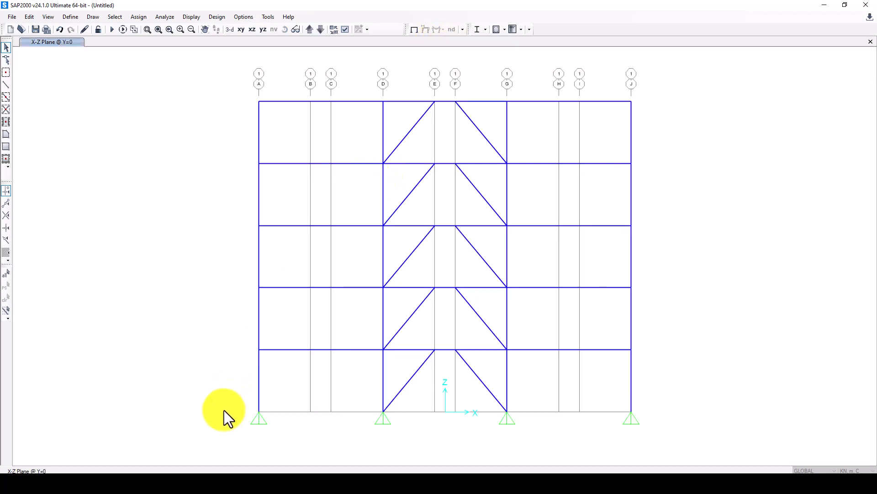
drag(224, 410, 653, 442)
click(137, 17)
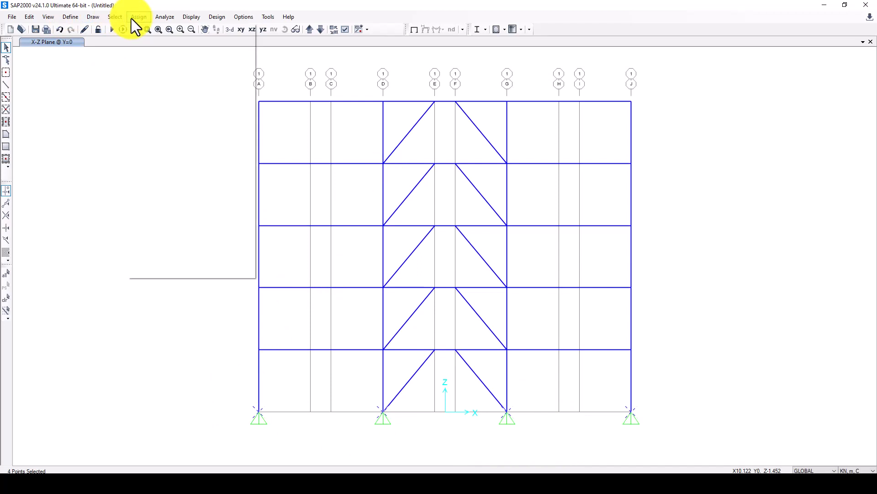
mouse_move(171, 30)
click(288, 30)
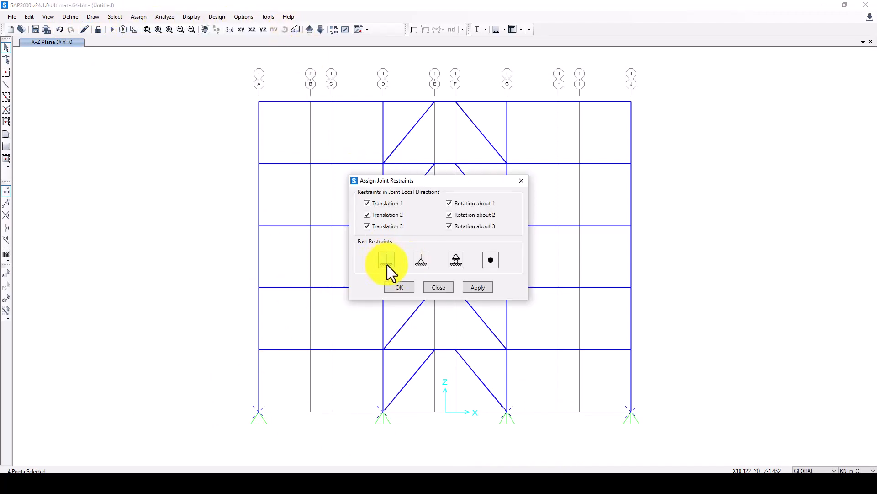
click(398, 287)
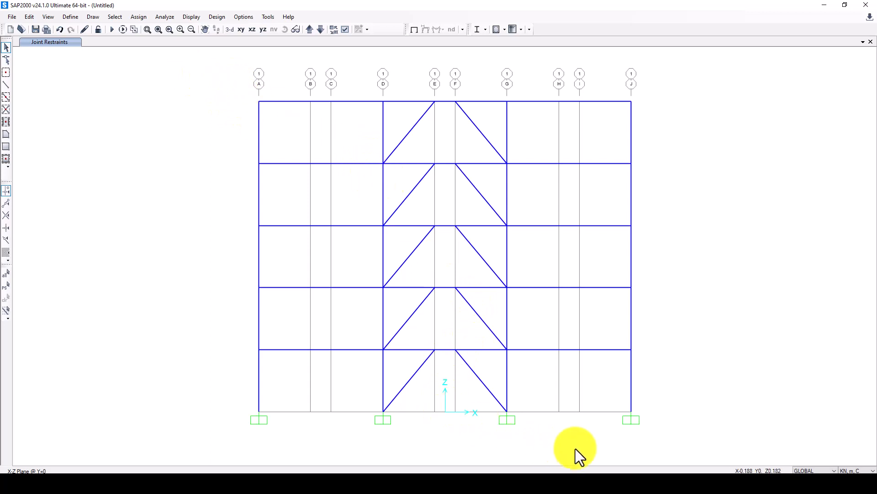
Check the frame sketch in SketchBook and examine the X grid line spacings of the GLOBAL grid system in SAP2000.
click(590, 485)
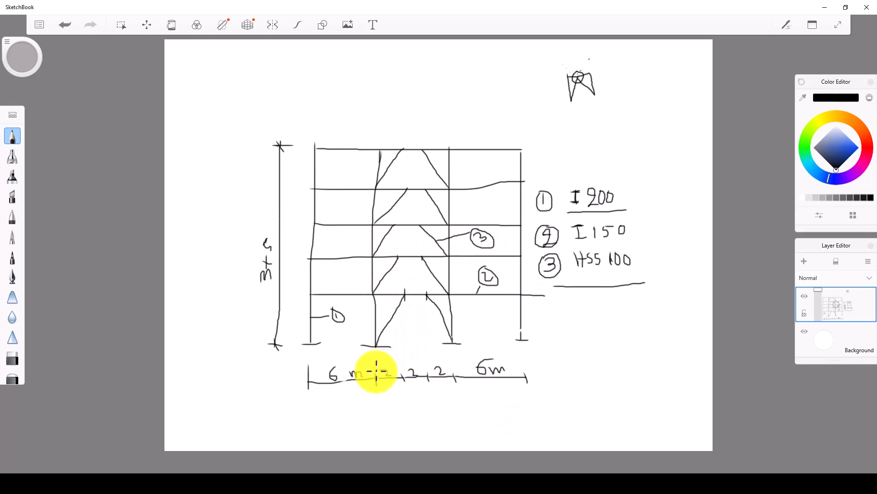
click(616, 480)
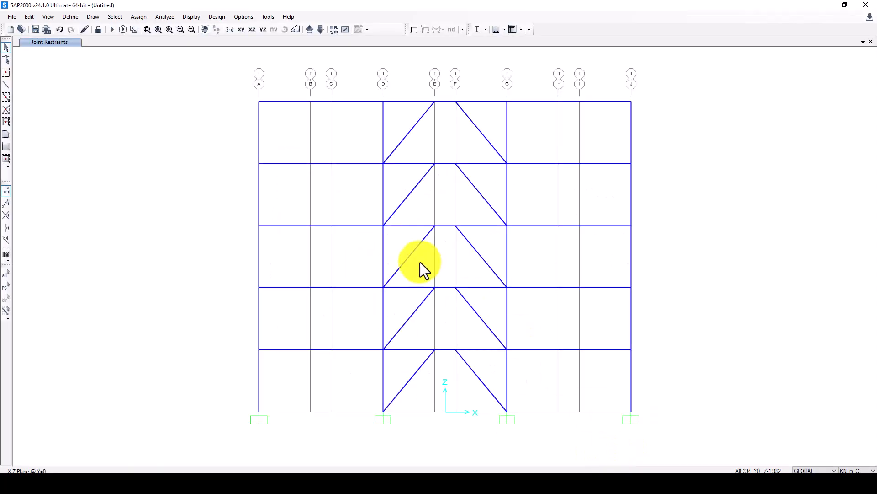
right_click(444, 89)
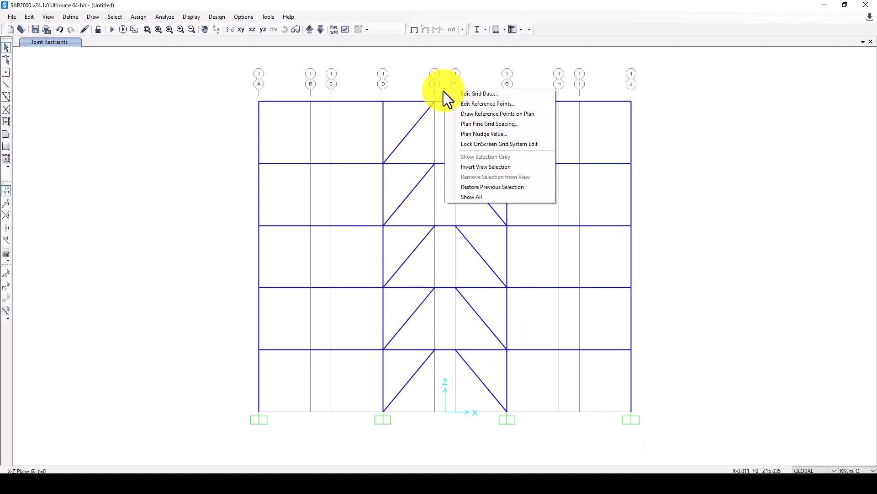
click(475, 93)
click(473, 247)
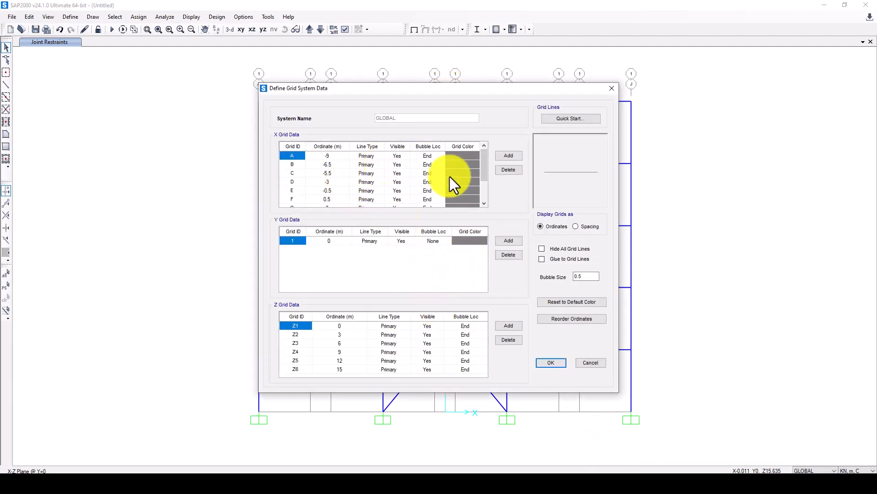
click(576, 226)
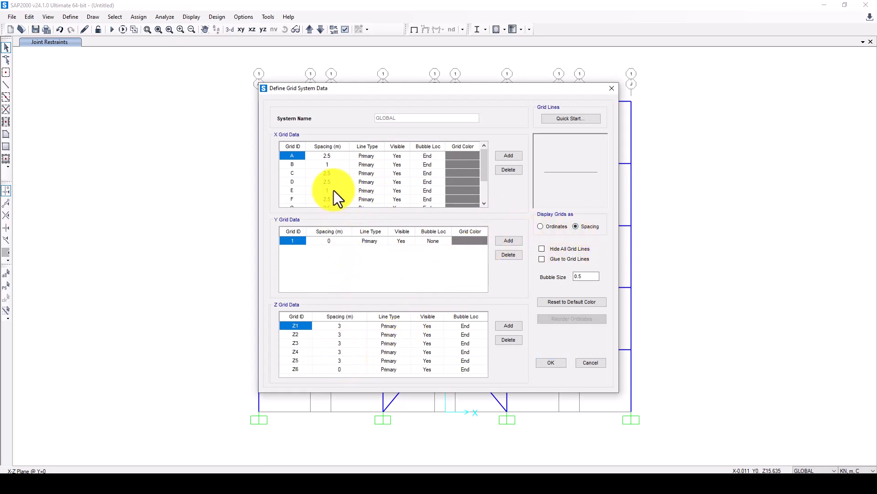
click(339, 166)
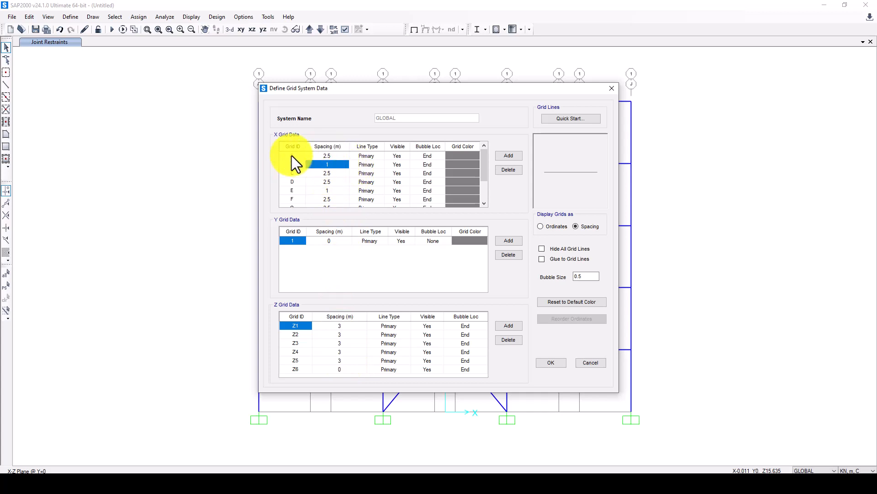
drag(454, 91, 401, 119)
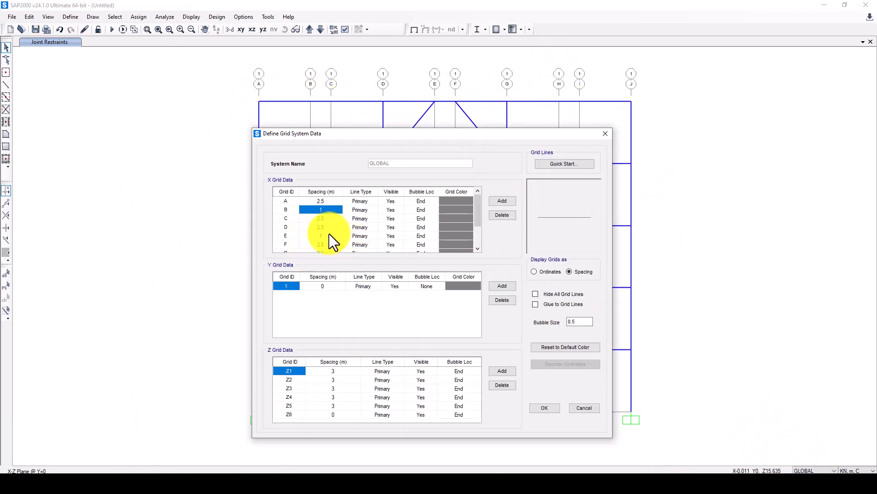
scroll(329, 234, down, 1)
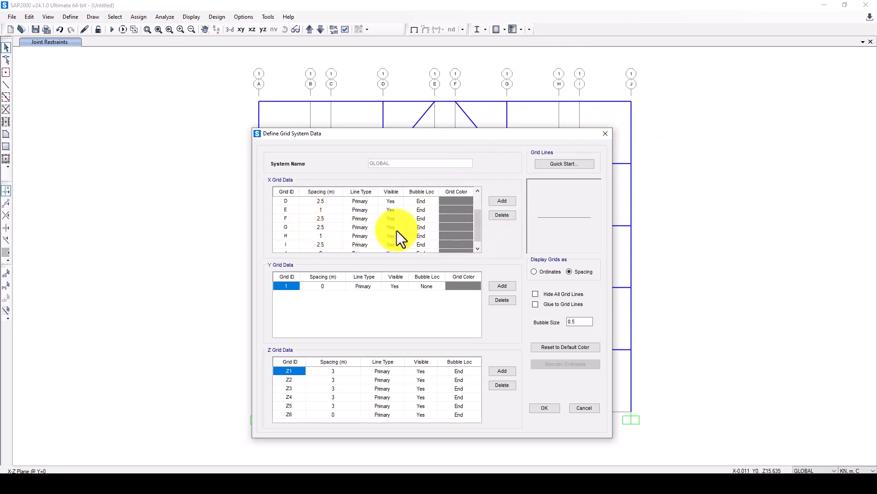
scroll(397, 231, down, 1)
click(603, 133)
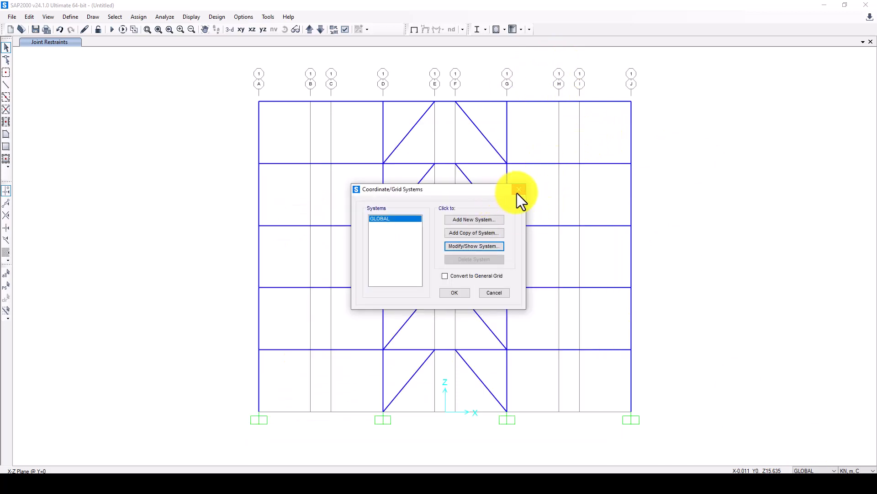
click(518, 192)
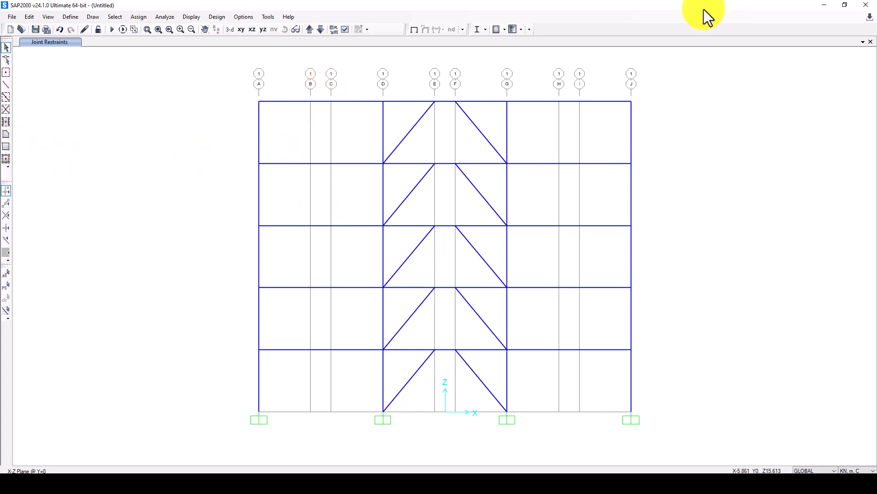
Draw two HSS101.6X101.6X9.5 braces in the third story of bay A–D, rising from the columns to the beam at grids B and C.
click(845, 6)
drag(479, 55, 516, 29)
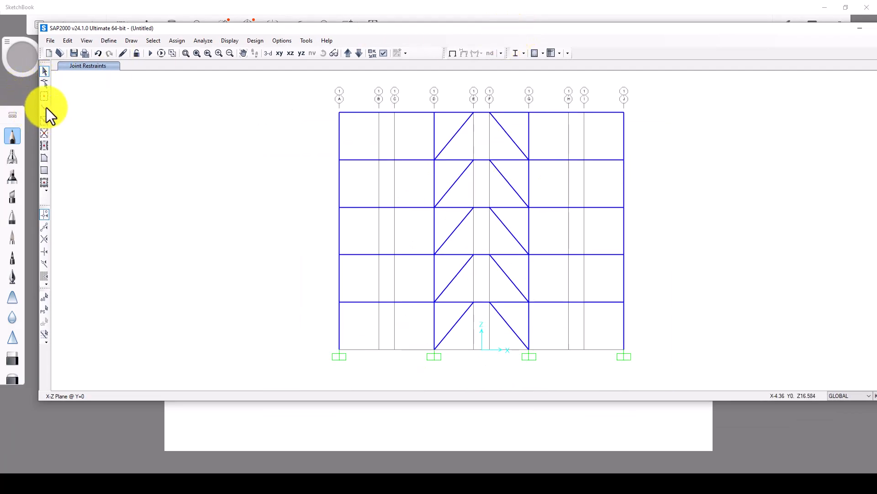
click(45, 109)
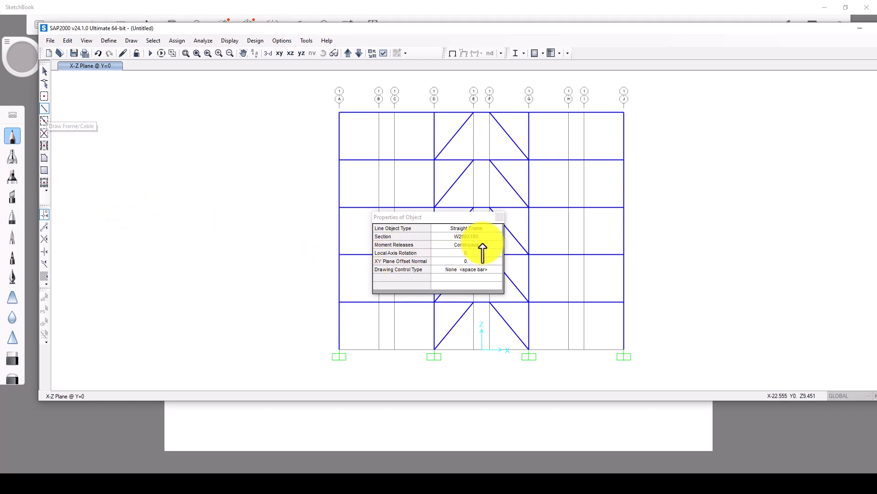
drag(475, 219, 259, 197)
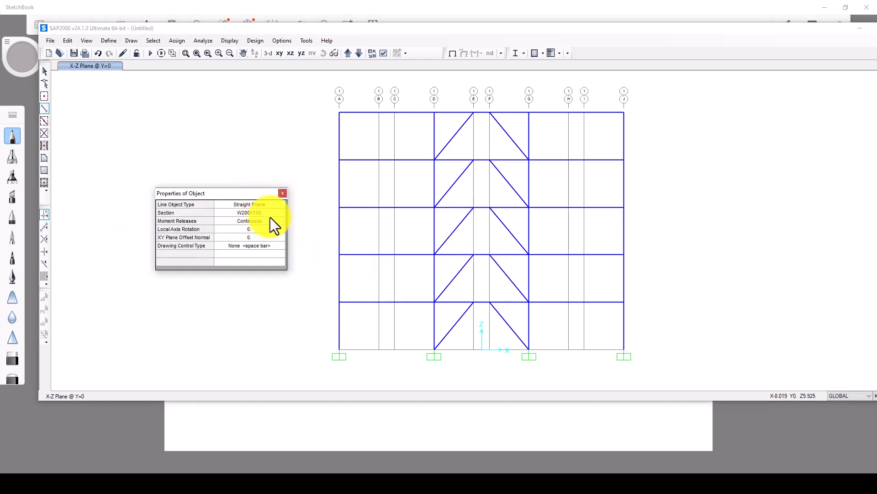
click(272, 212)
click(281, 213)
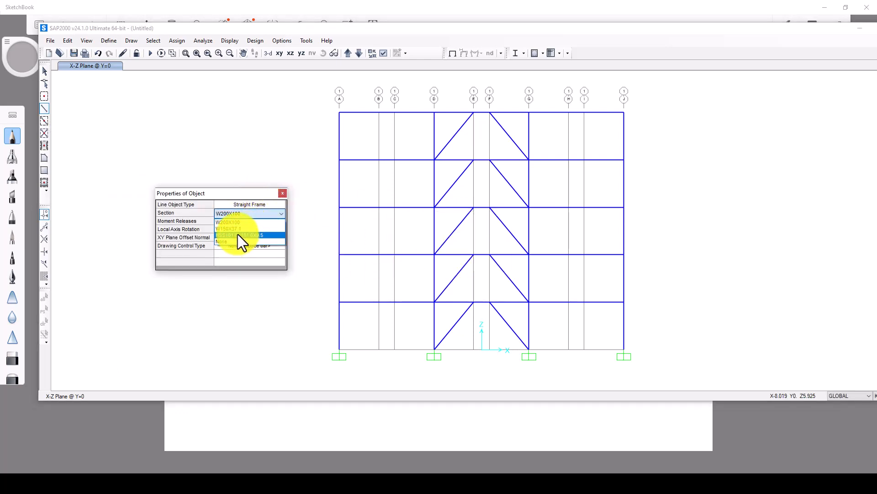
click(238, 233)
click(339, 254)
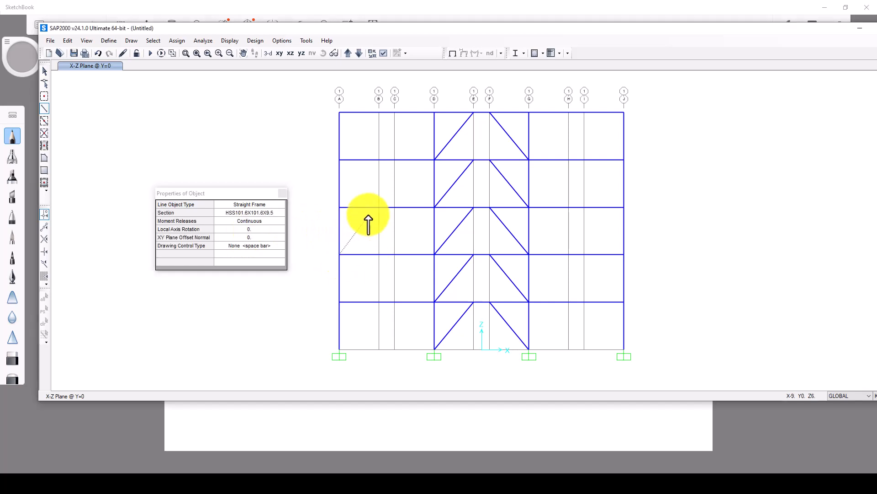
double_click(379, 207)
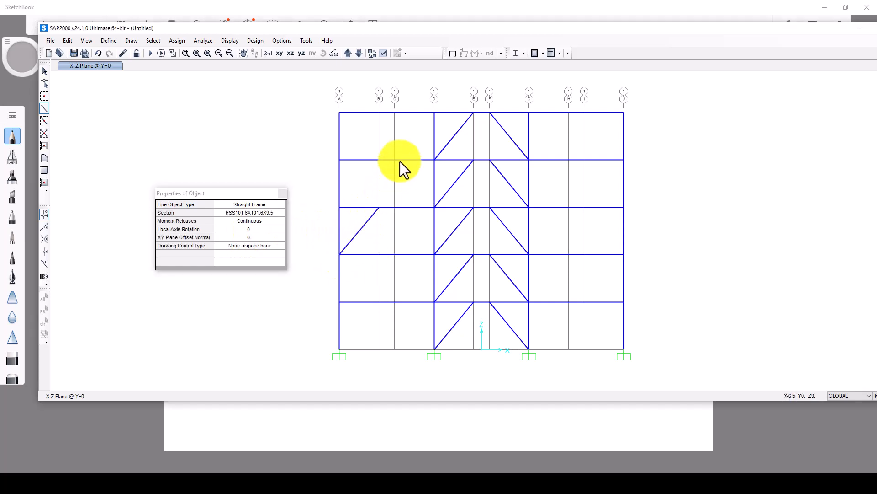
click(434, 255)
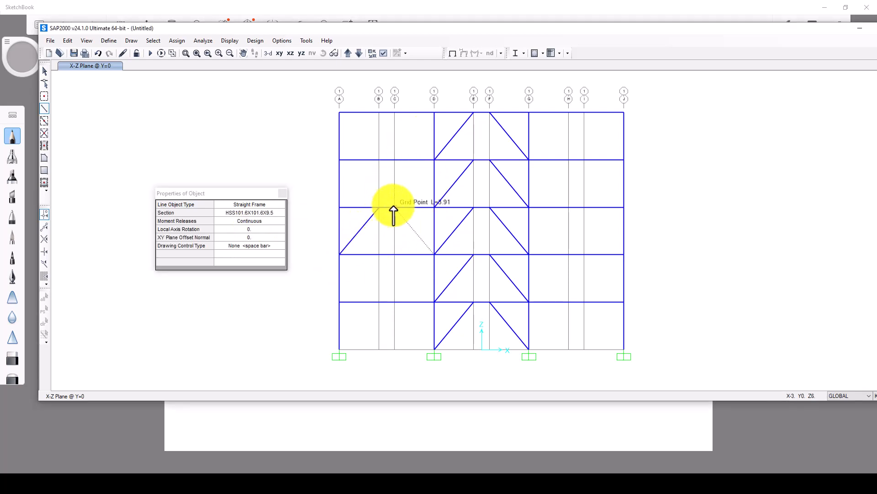
click(394, 207)
right_click(435, 133)
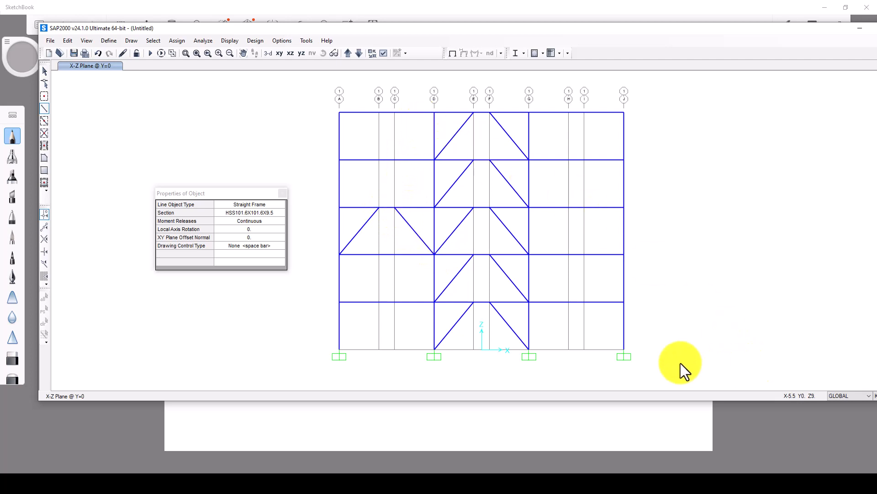
Undo both third-story braces drawn in bay A–D and restore the model window to full size.
click(283, 193)
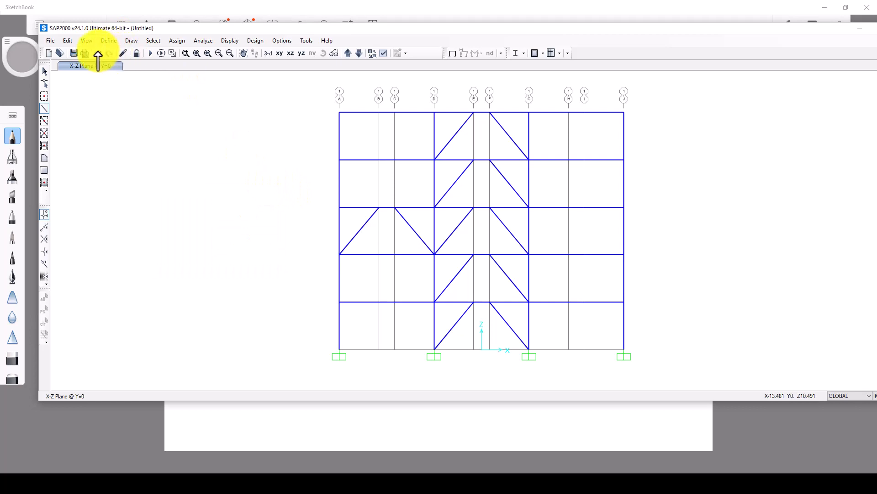
click(97, 54)
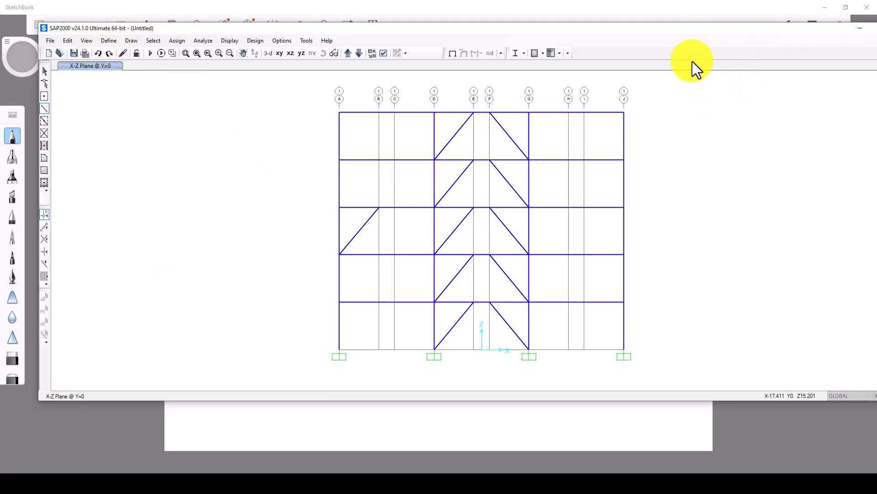
key(ctrl+z)
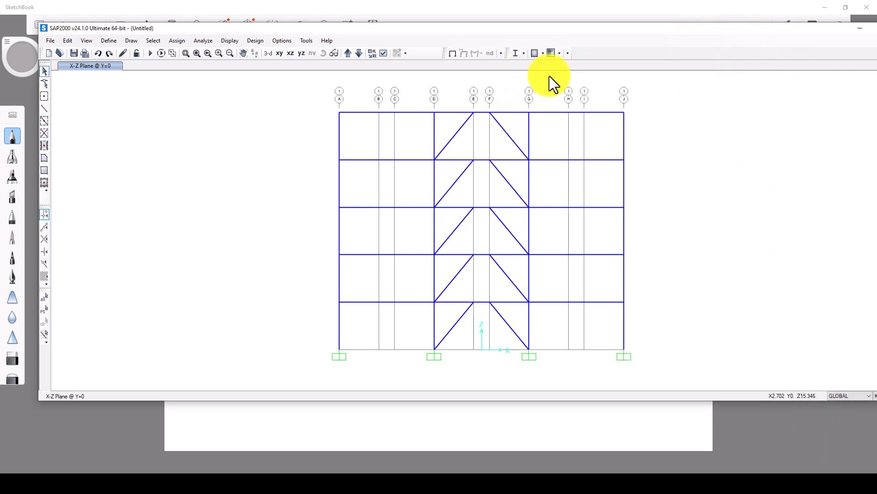
drag(604, 28, 544, 27)
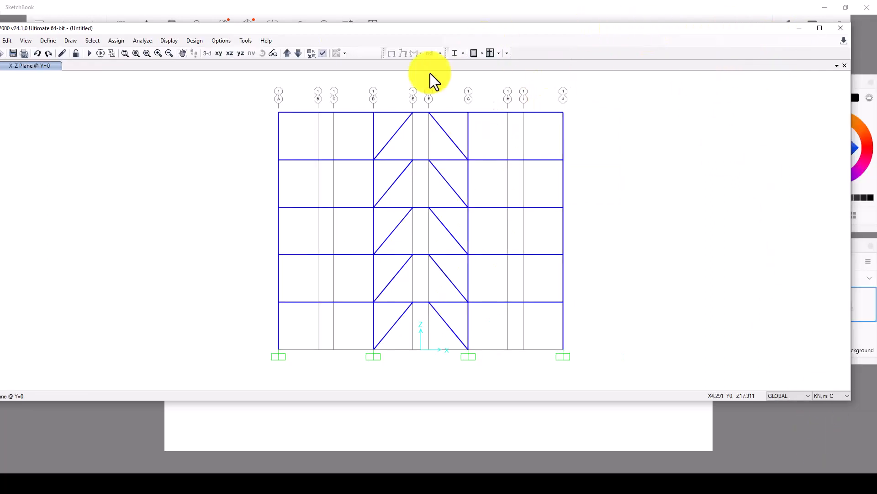
click(820, 27)
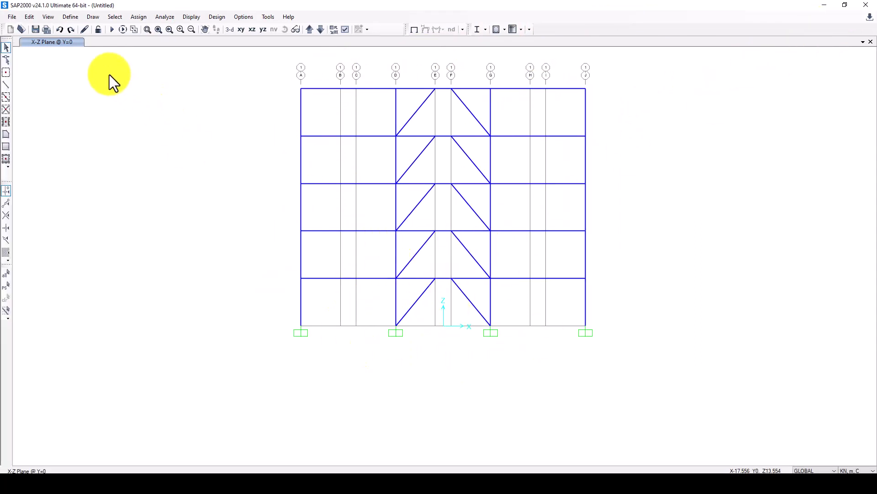
Add a steel frame hinge property named Columns, deformation controlled, of type Interacting P-M2-M3.
click(70, 16)
mouse_move(97, 44)
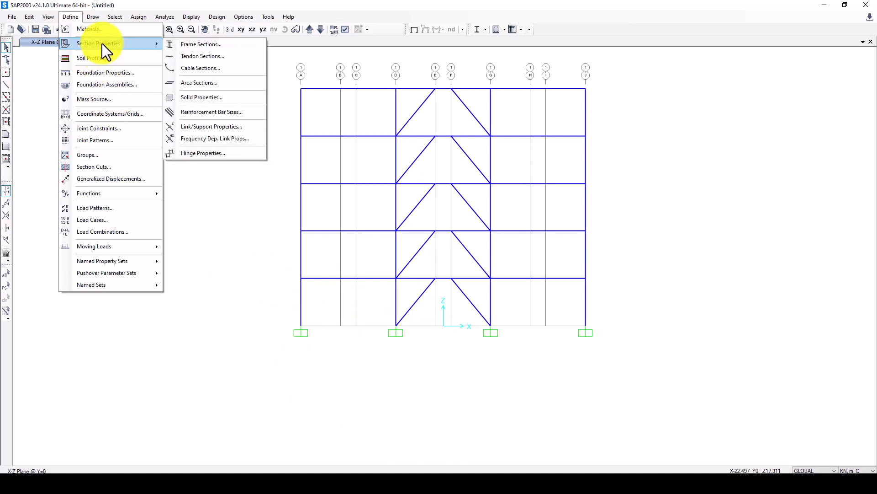
click(221, 153)
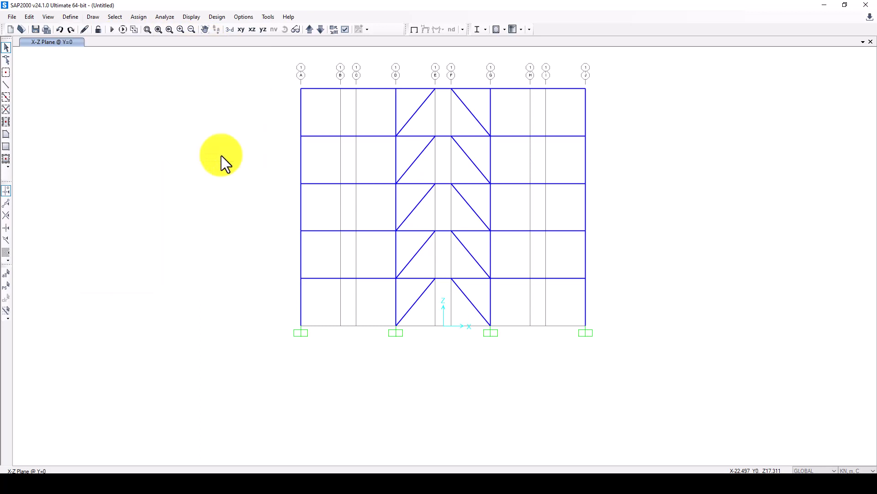
click(347, 185)
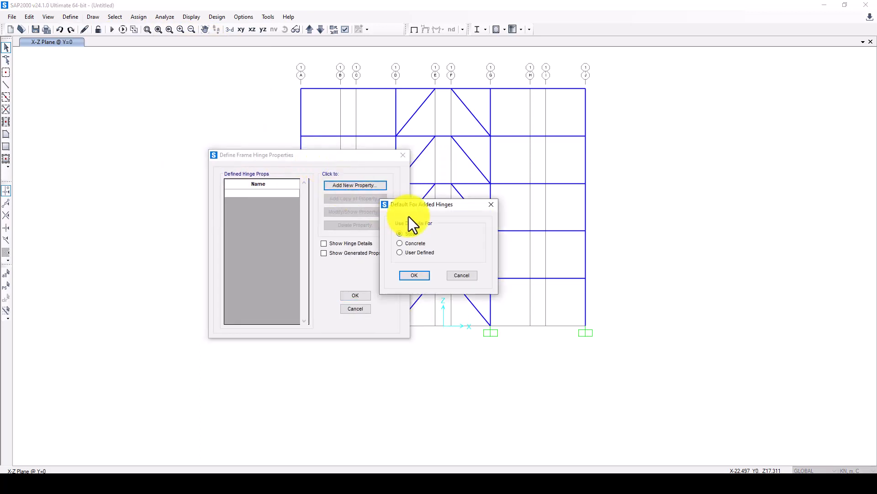
click(403, 274)
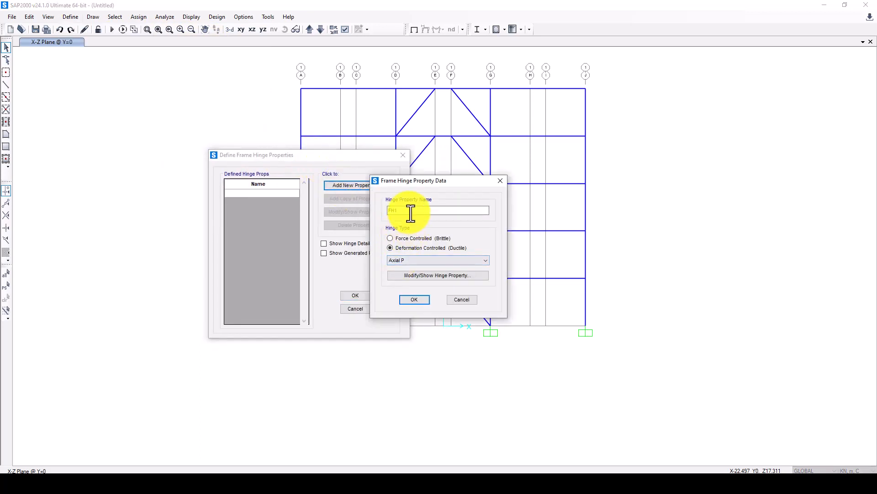
text(Columns)
click(415, 259)
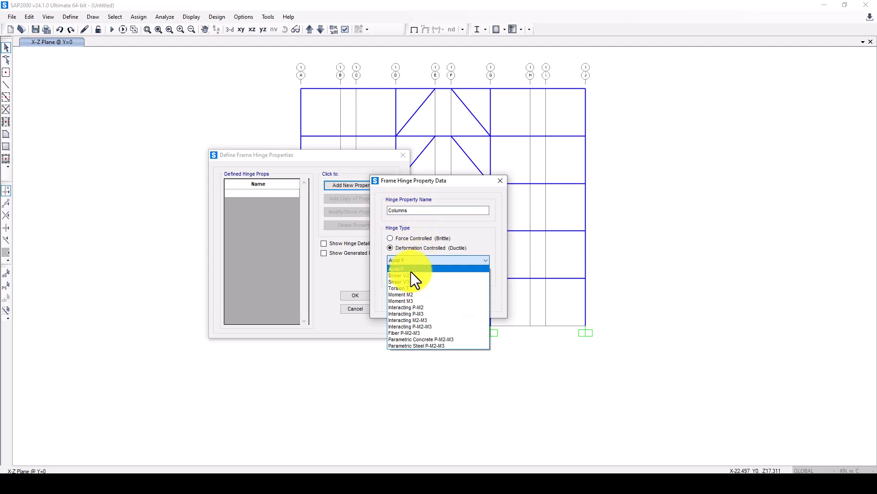
click(443, 327)
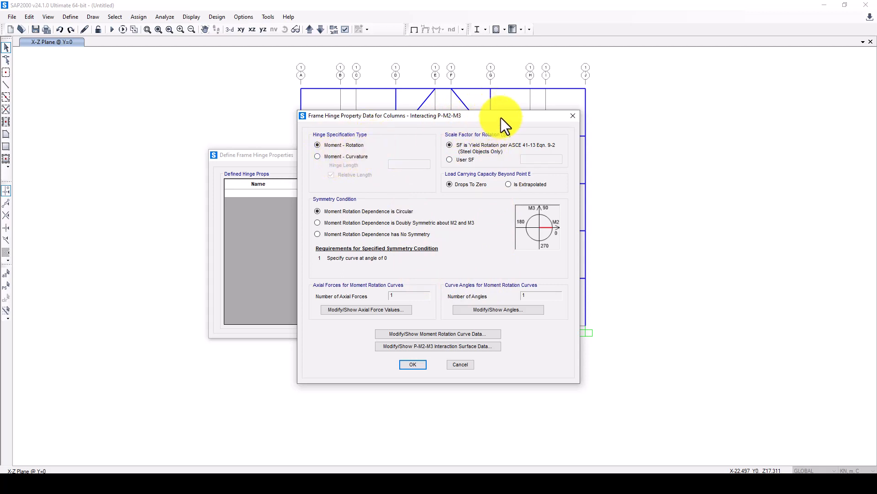
Examine the Columns hinge's moment-rotation curve data and acceptance criteria, keeping the defaults.
drag(500, 117, 489, 117)
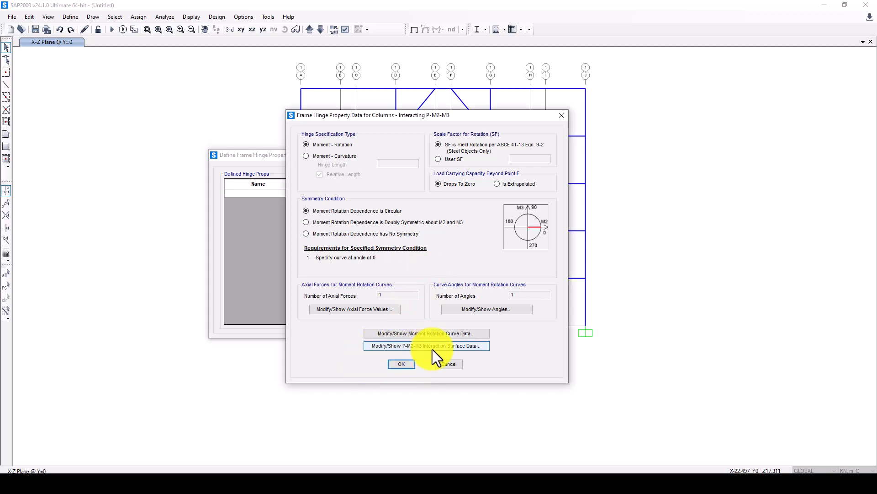
click(430, 332)
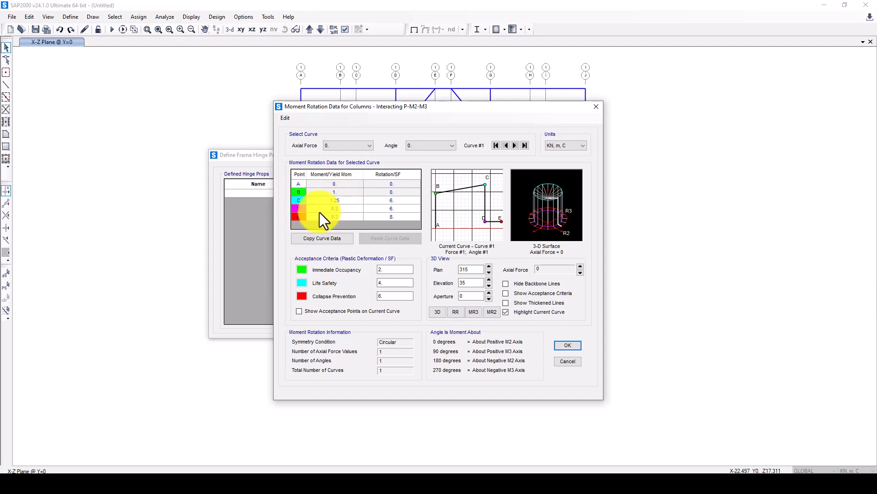
click(354, 218)
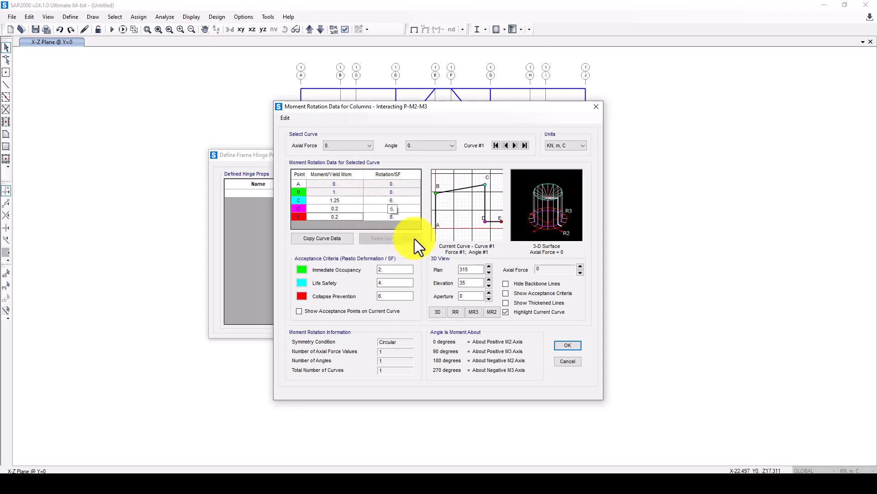
drag(561, 106, 533, 130)
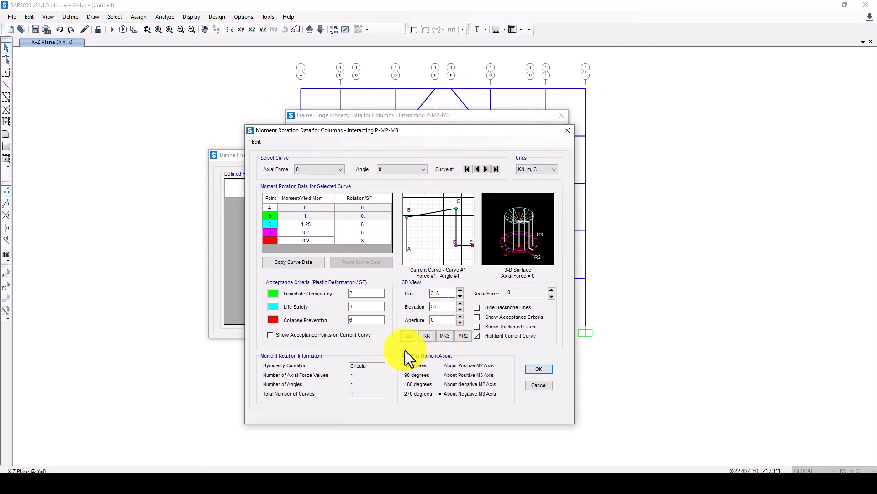
click(543, 369)
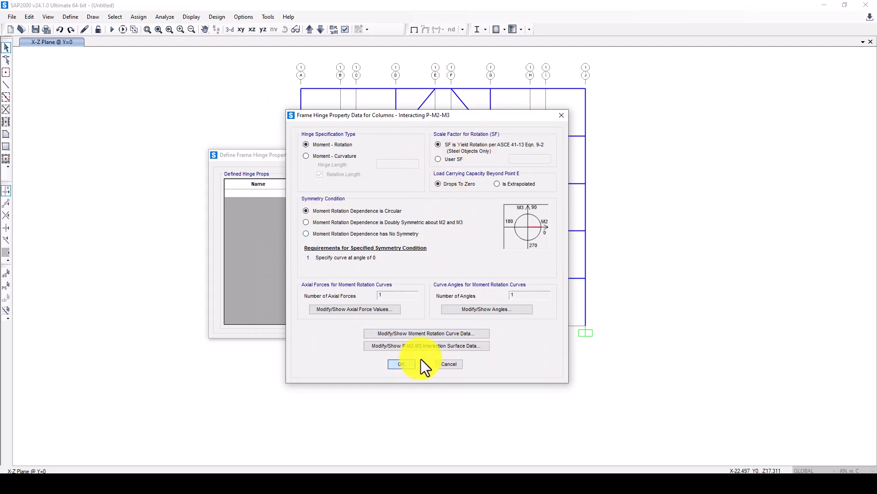
Review the P-M2-M3 interaction surface options and accept the Columns hinge property.
click(428, 347)
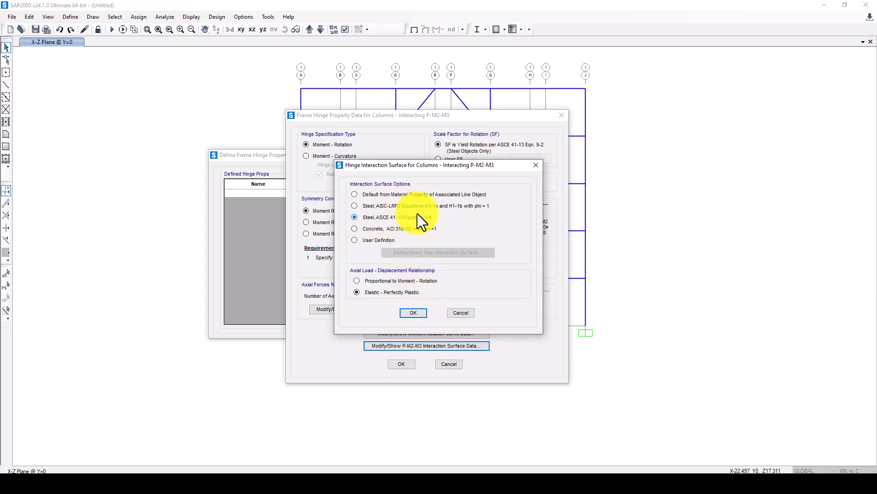
click(412, 313)
click(401, 365)
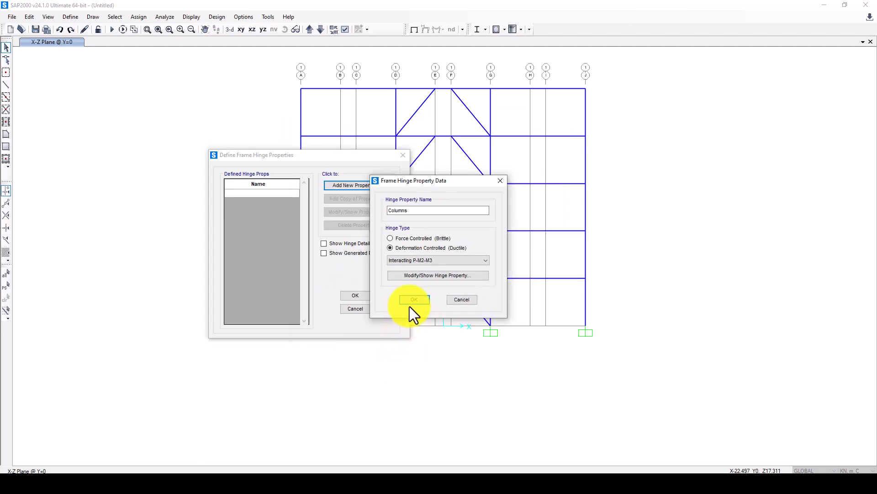
click(409, 297)
Add a second steel frame hinge property named Beams, deformation controlled, of type Moment M3.
click(340, 185)
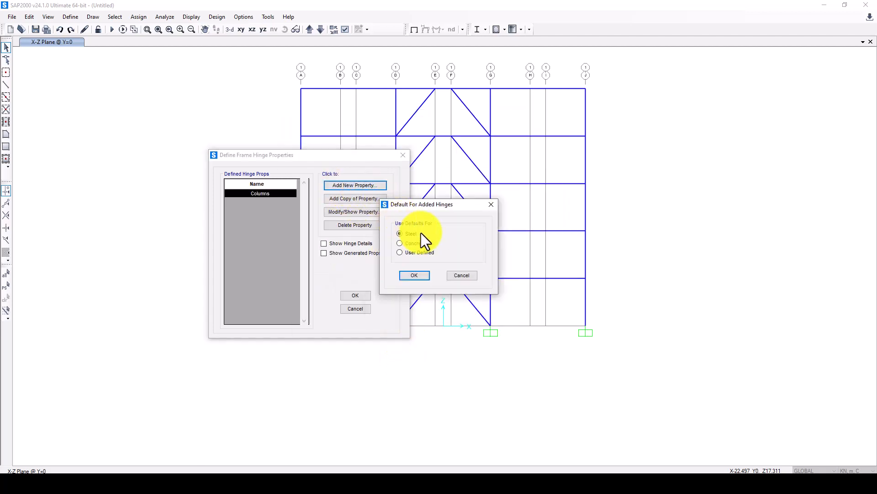
click(406, 276)
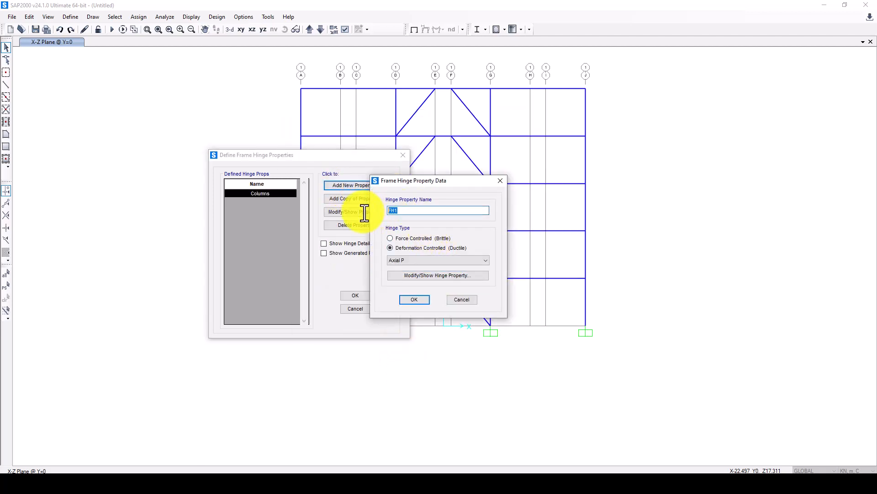
text(Beams)
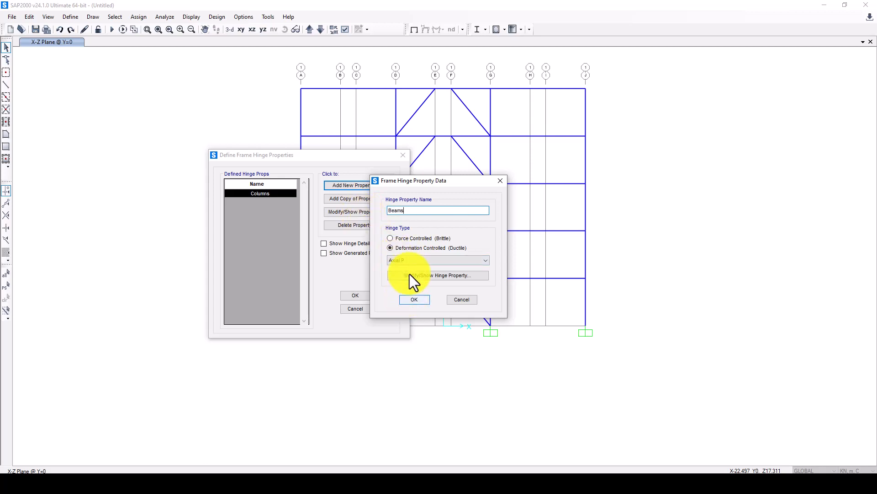
click(407, 260)
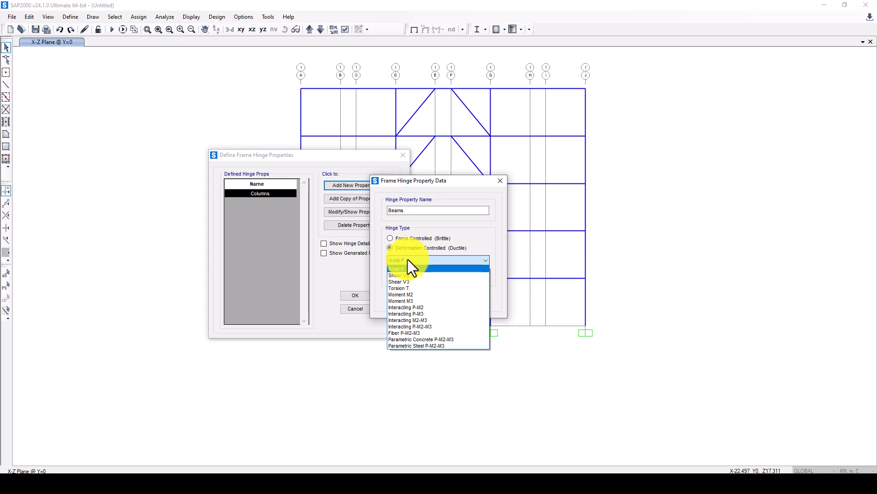
click(421, 300)
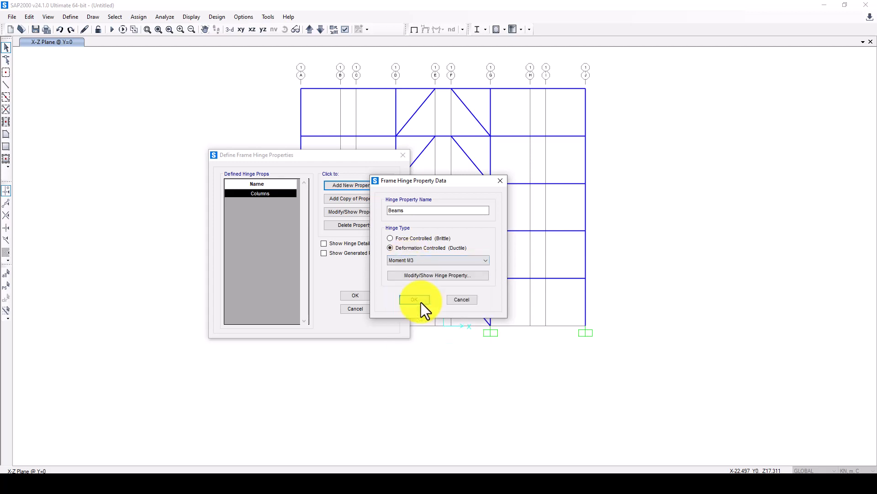
Open the Beams hinge's Moment M3 data and examine its moment-rotation curve points.
click(438, 276)
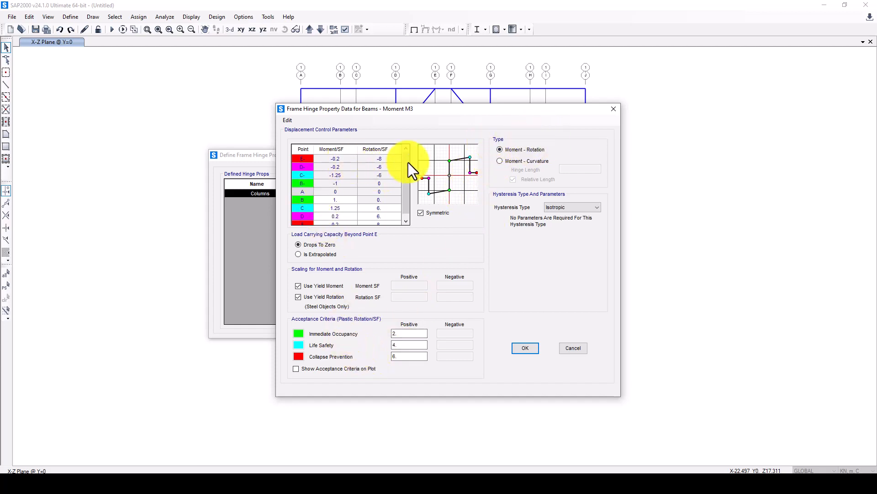
drag(408, 163, 407, 183)
scroll(368, 199, up, 1)
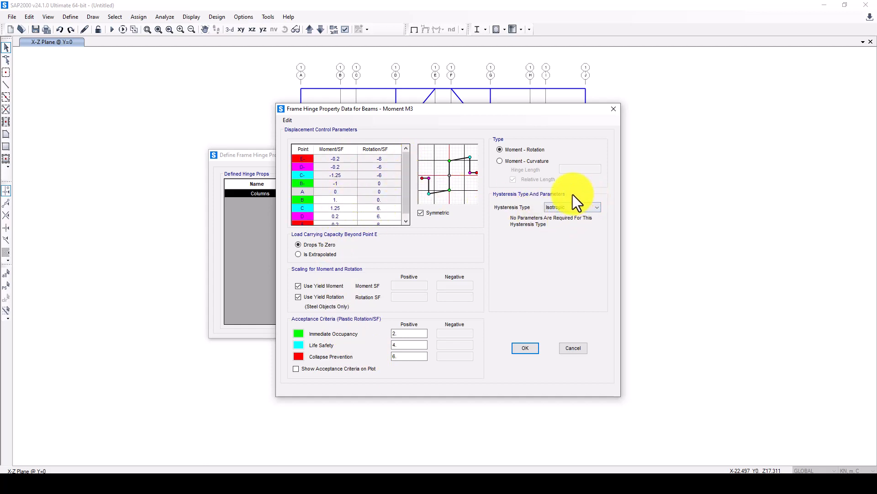
Try the Takeda hysteresis type for the Beams hinge.
click(564, 207)
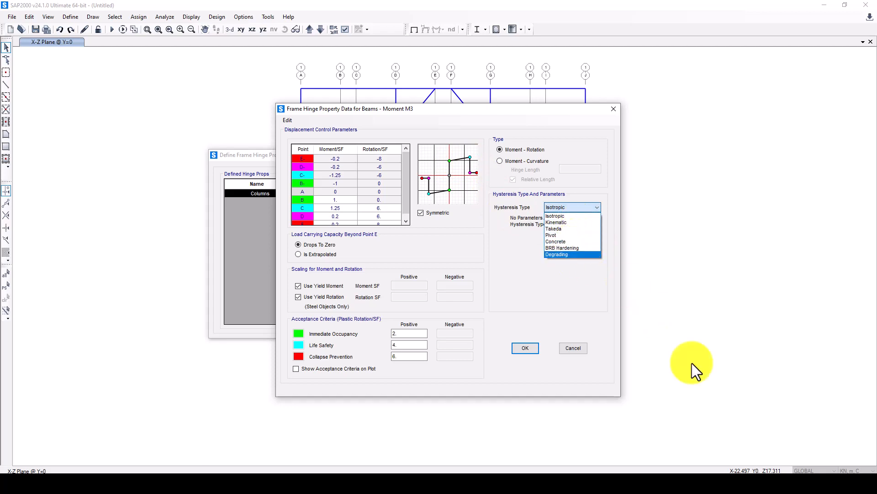
click(580, 218)
click(575, 206)
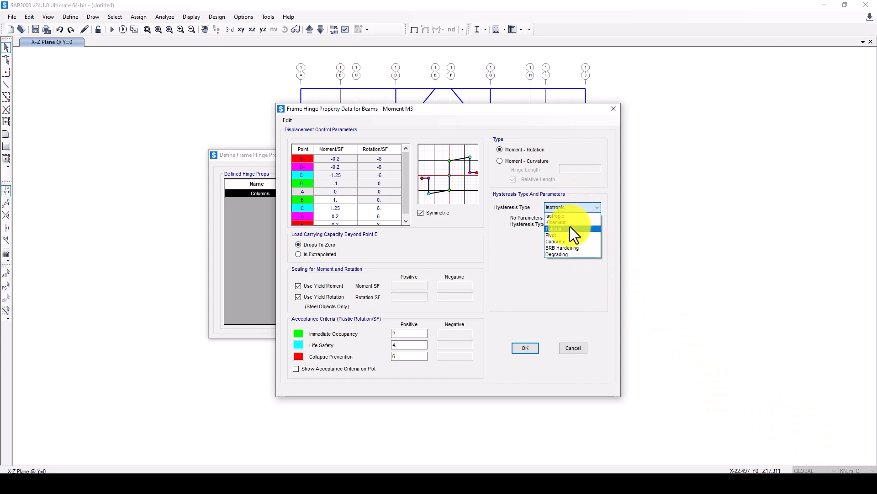
click(569, 227)
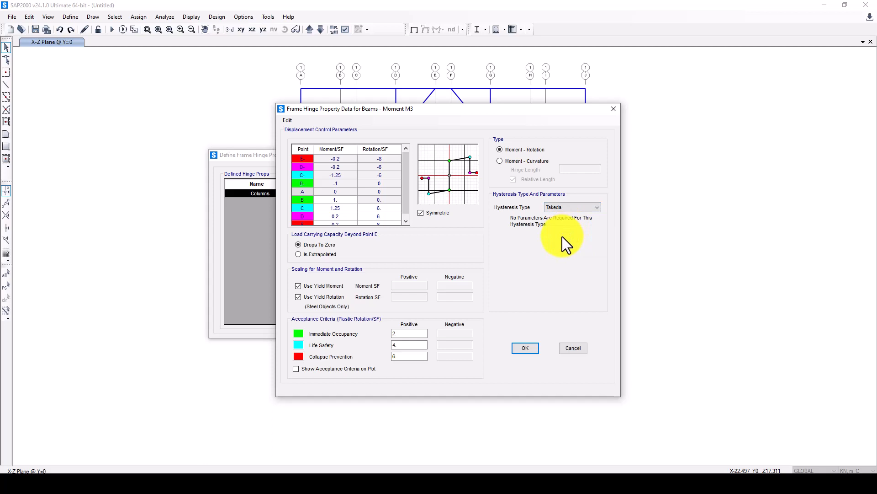
Set the Beams hinge's hysteresis type to Degrading, keep its default degrading parameters, and accept the hinge property.
click(561, 207)
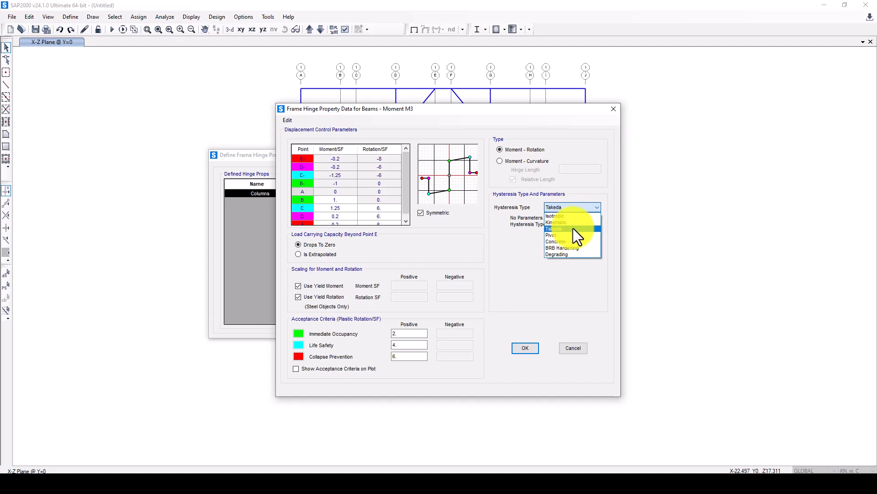
click(569, 254)
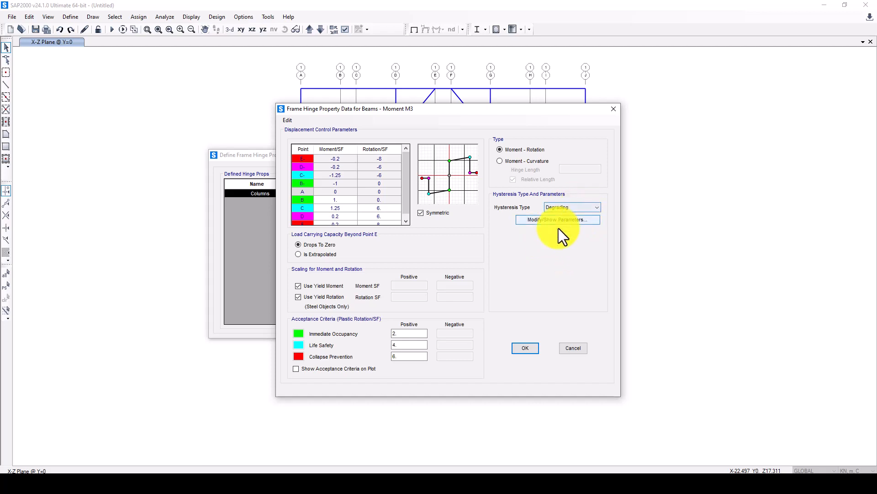
click(554, 220)
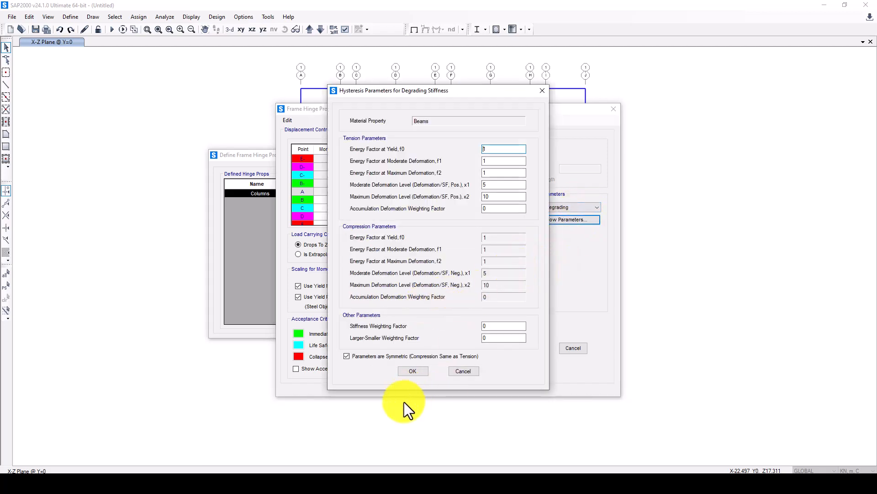
click(419, 370)
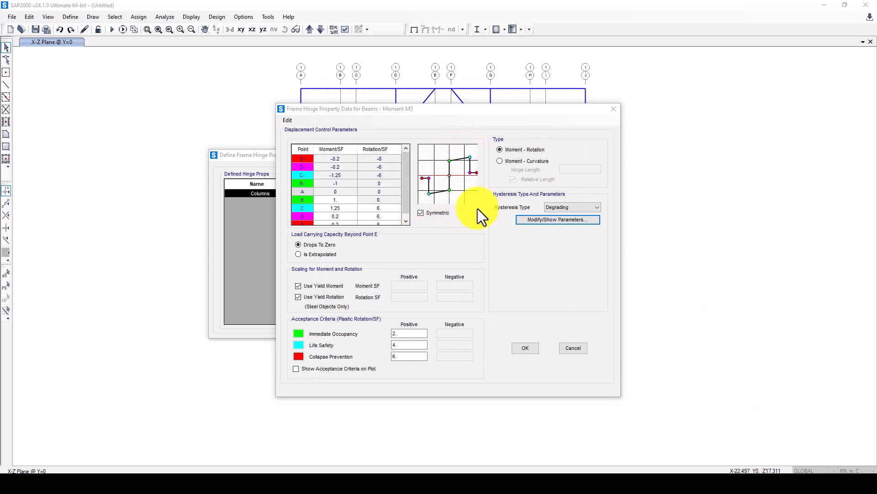
click(525, 350)
click(419, 298)
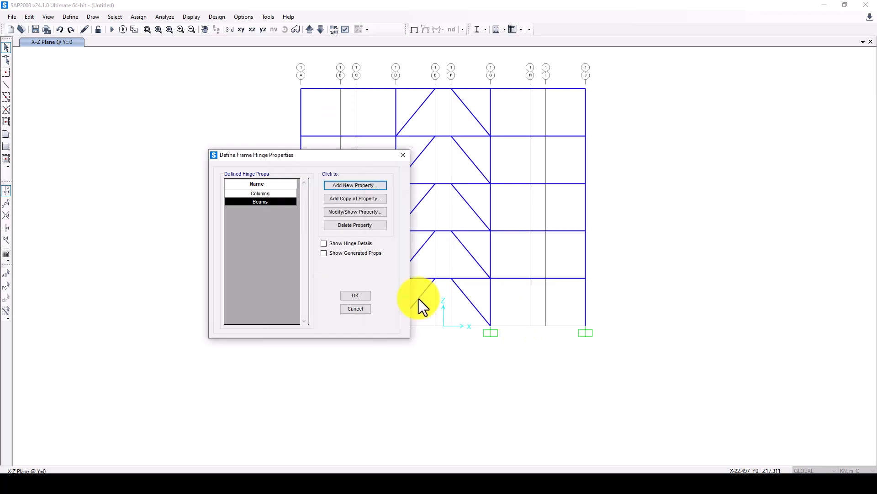
Accept the frame hinge property definitions with the Columns and Beams hinges in the list.
click(254, 194)
click(255, 199)
click(260, 195)
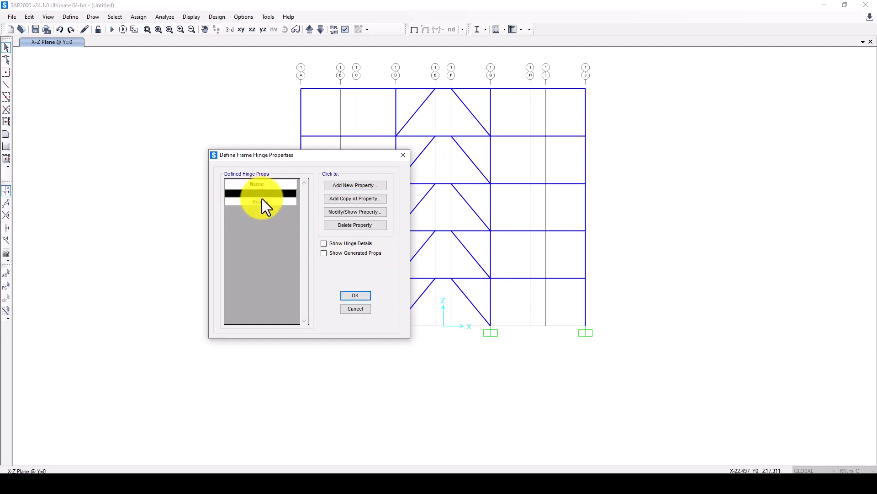
click(266, 201)
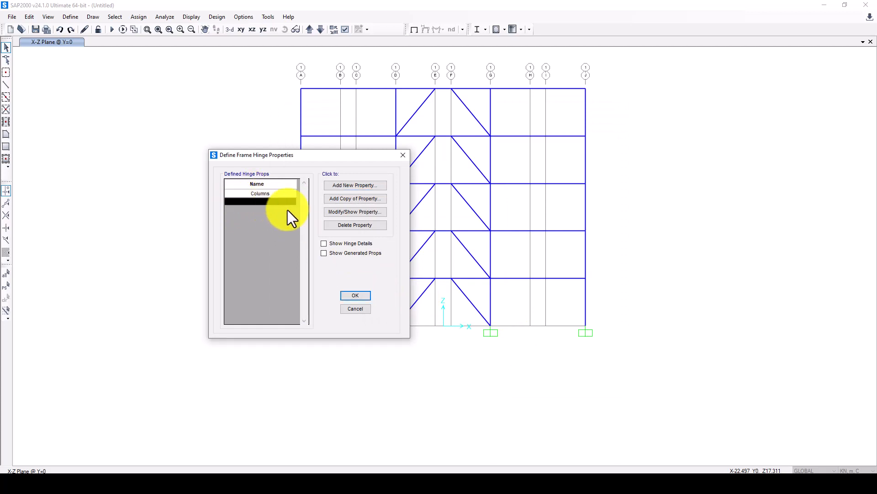
click(361, 297)
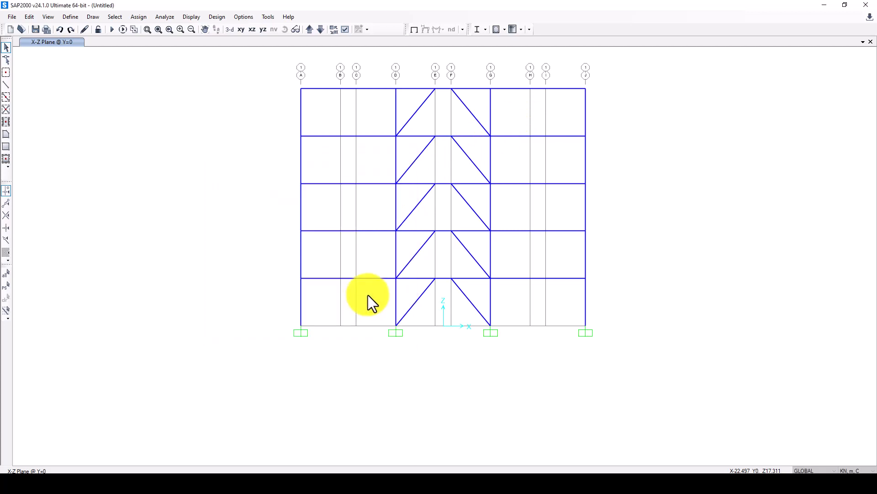
Select all beams in the three bays and add a Beams hinge at relative distance 0.1 of their clear length.
drag(375, 83, 337, 295)
drag(443, 77, 443, 286)
drag(520, 238, 520, 295)
click(145, 18)
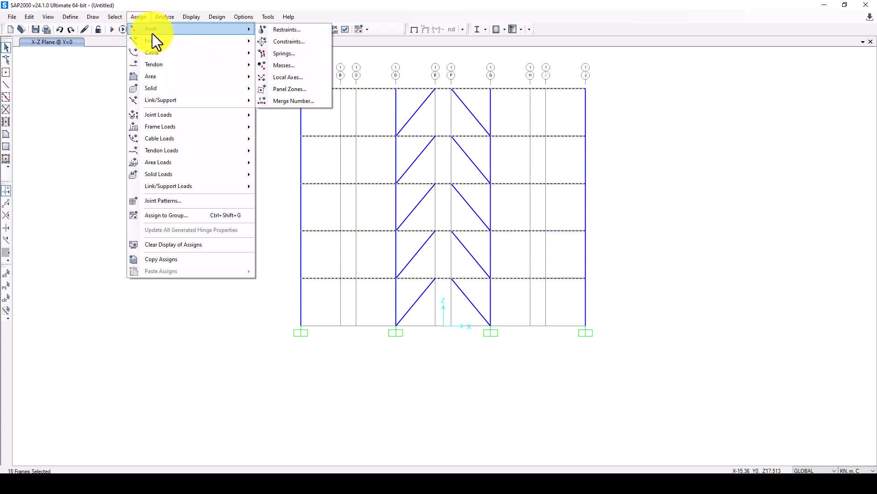
mouse_move(206, 41)
click(314, 198)
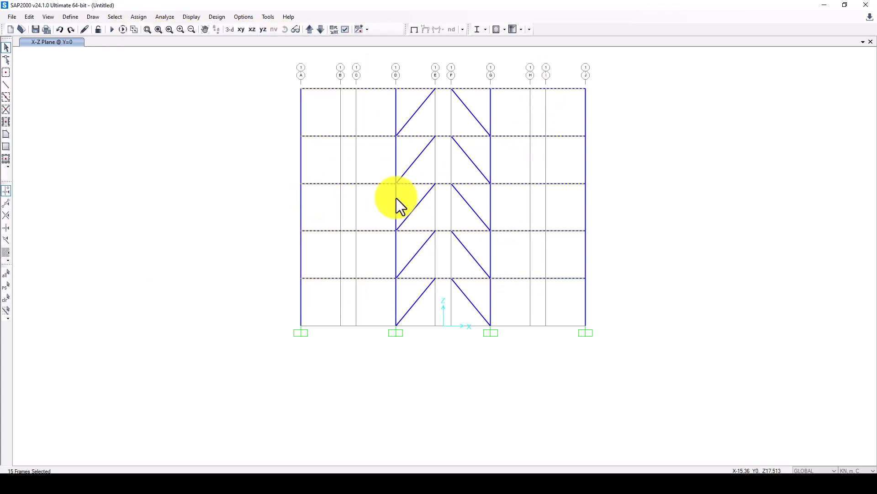
click(287, 118)
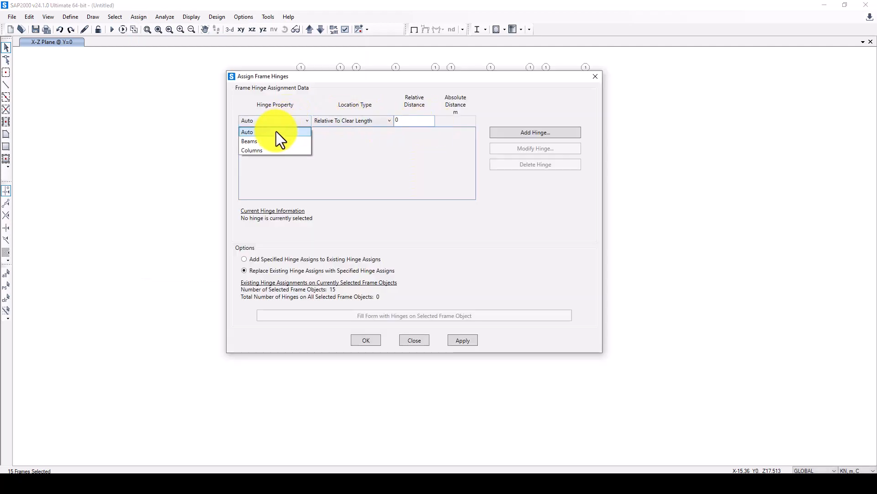
click(304, 141)
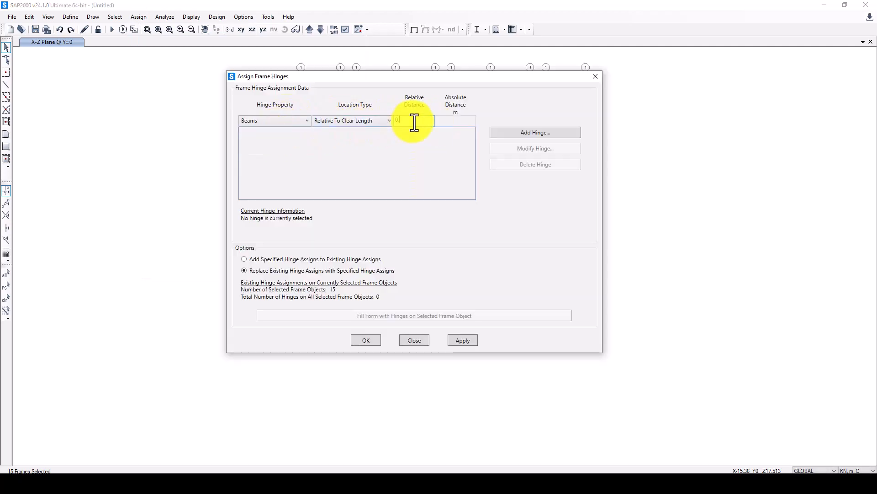
text(1)
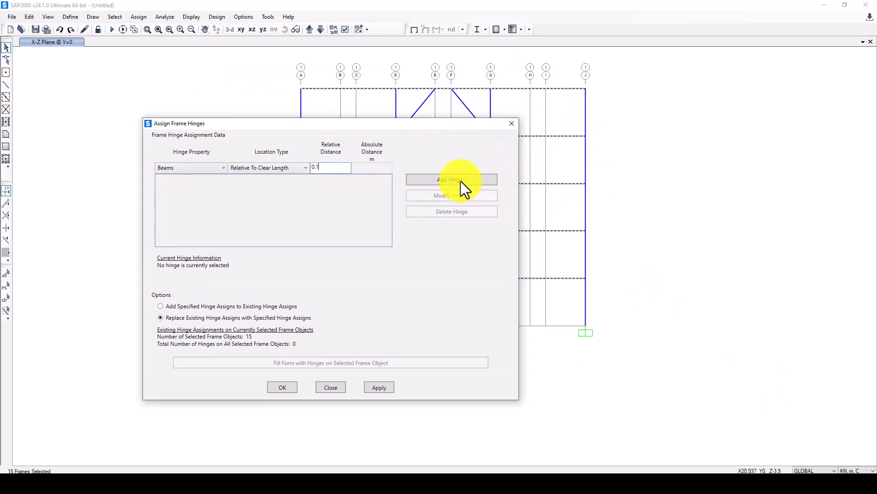
click(460, 181)
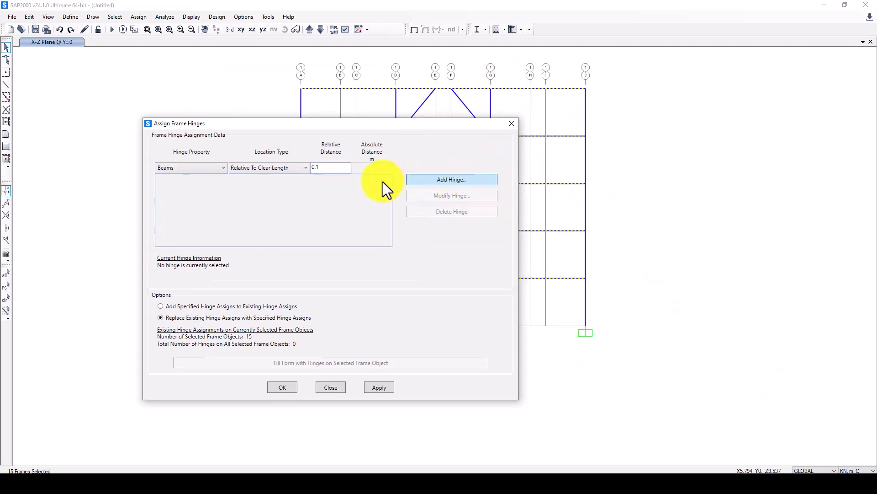
click(442, 179)
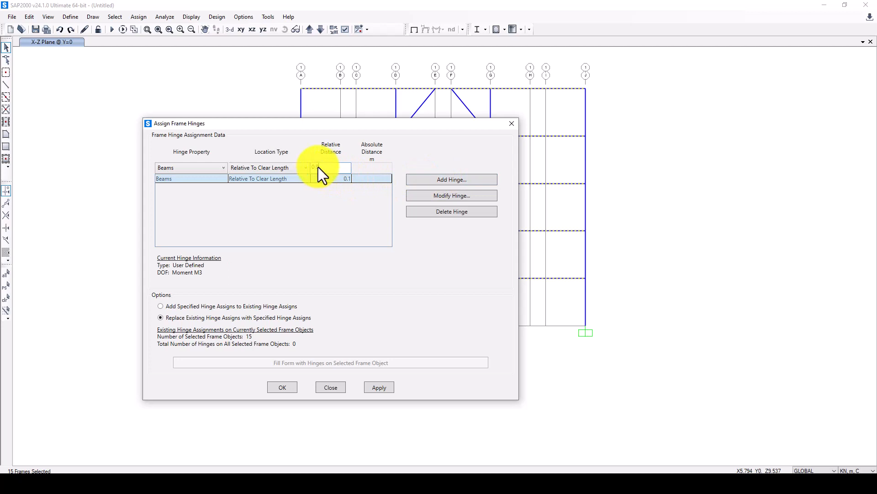
Add a second Beams hinge at relative distance 0.9 and apply both hinges to the selected beams.
text(0.9)
click(430, 179)
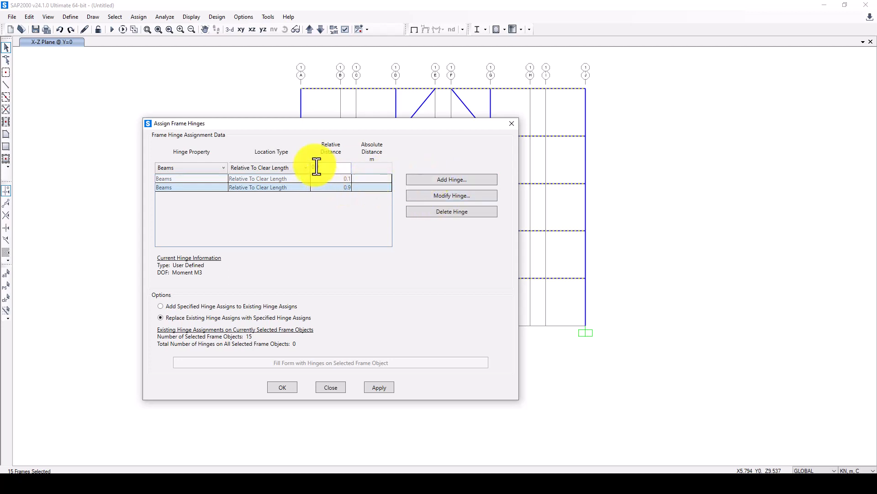
click(378, 387)
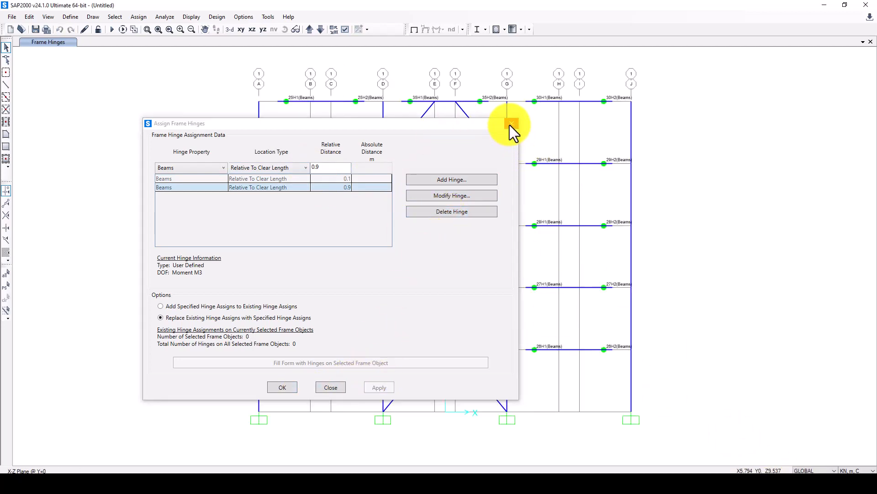
click(511, 124)
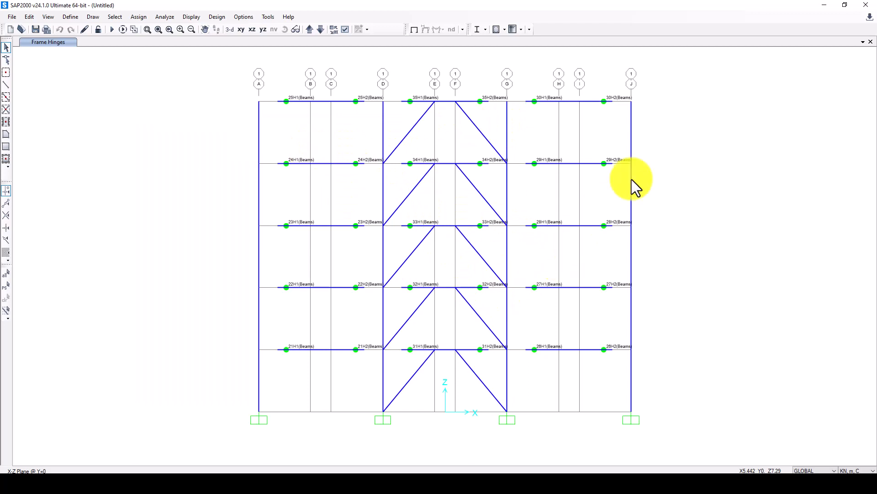
Select all columns on grid lines A, D, G and J over the five stories, leaving the braces unselected.
drag(665, 124, 487, 126)
drag(391, 121, 268, 136)
drag(649, 184, 500, 193)
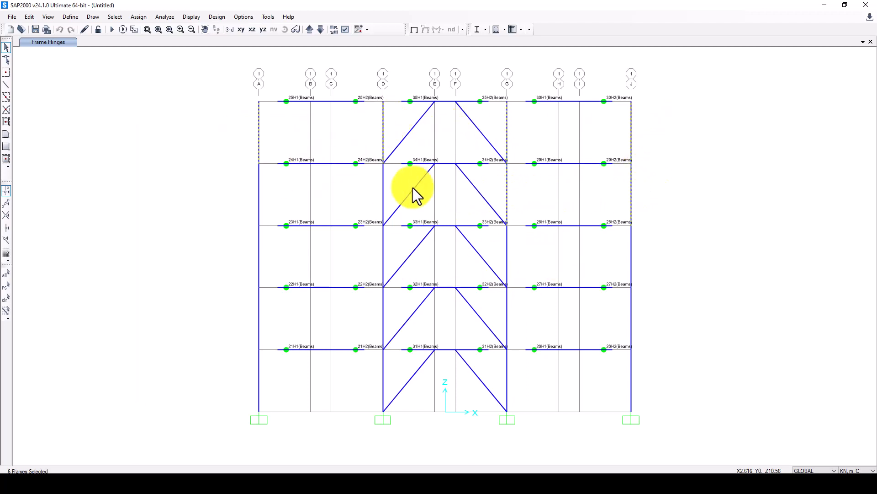
drag(396, 185, 240, 193)
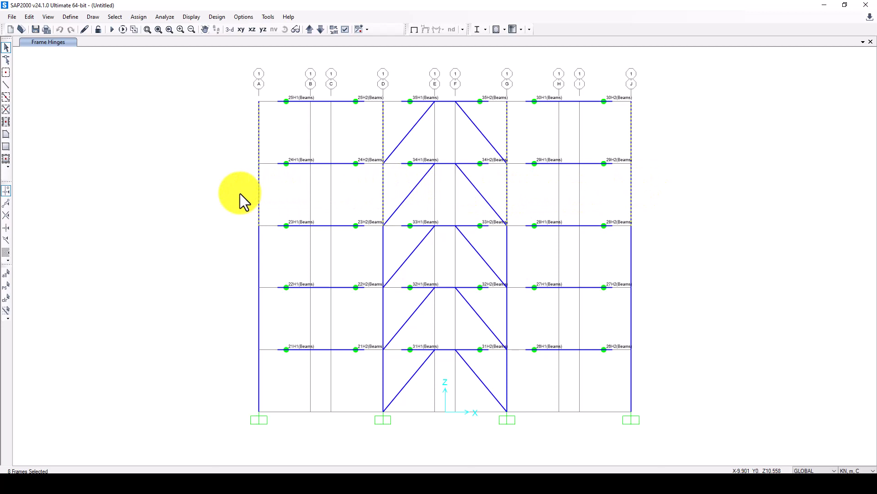
drag(646, 249, 250, 251)
drag(394, 300, 252, 316)
drag(394, 240, 271, 276)
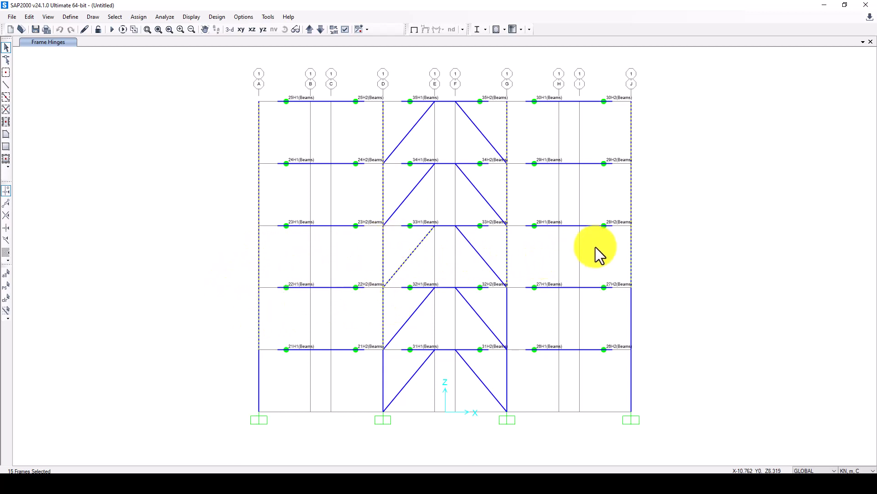
click(416, 249)
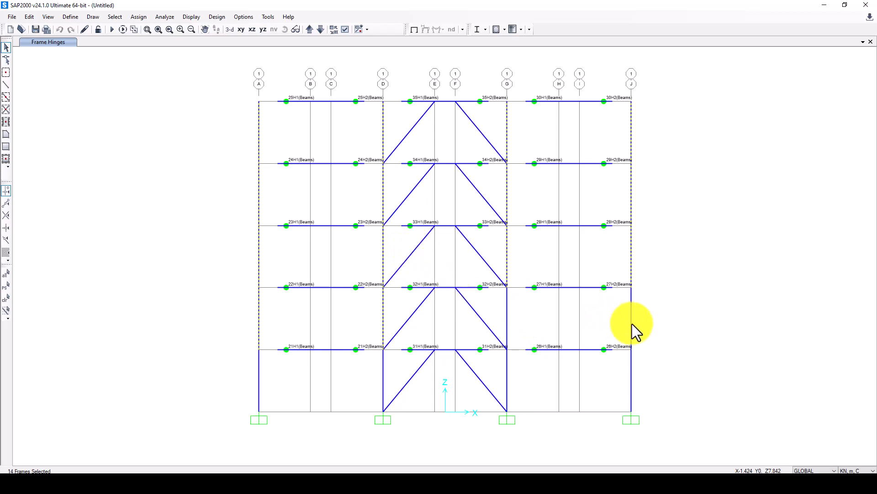
drag(650, 316, 519, 328)
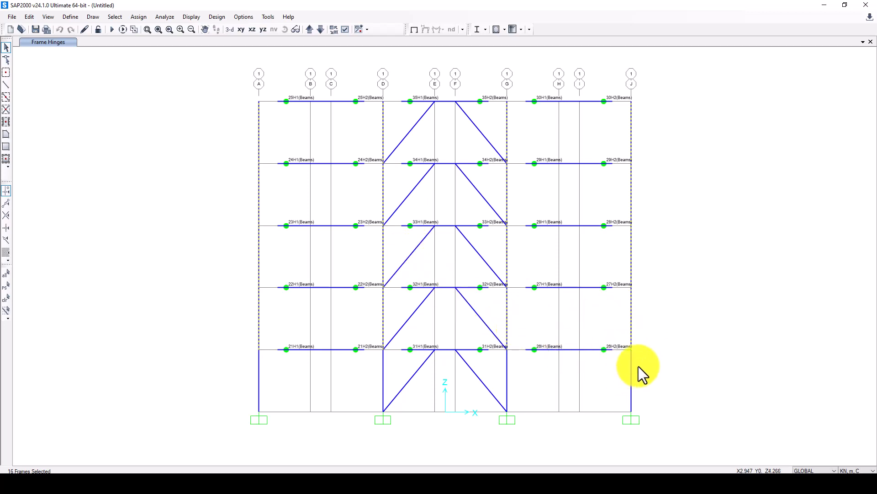
drag(640, 365, 506, 388)
drag(389, 365, 258, 388)
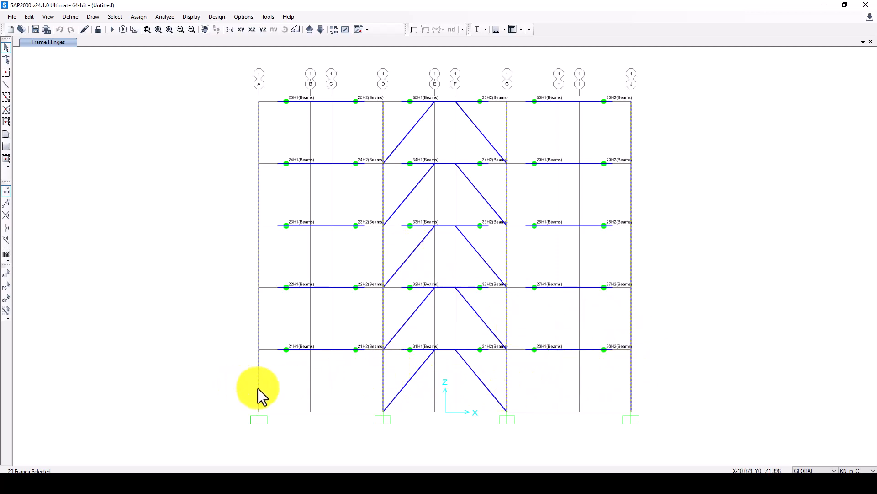
Assign Columns hinges to the selected columns at relative distances 0.1 and 0.9 of their clear length.
click(138, 17)
mouse_move(153, 44)
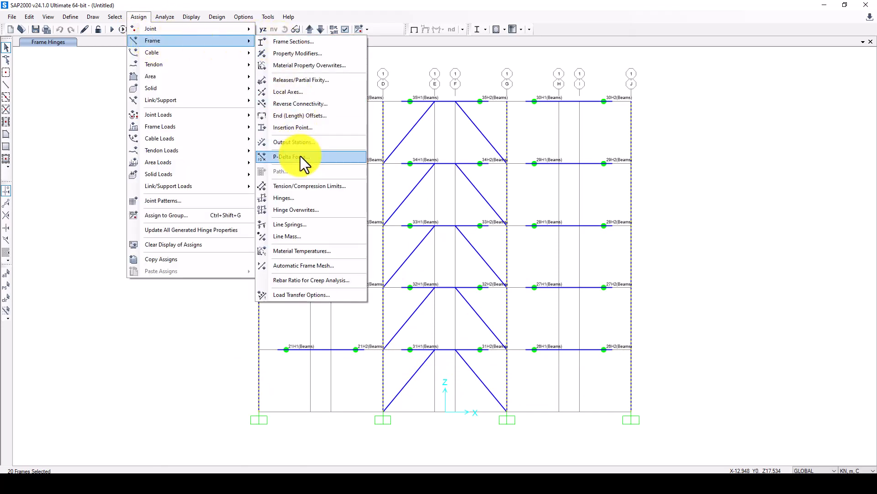
click(301, 197)
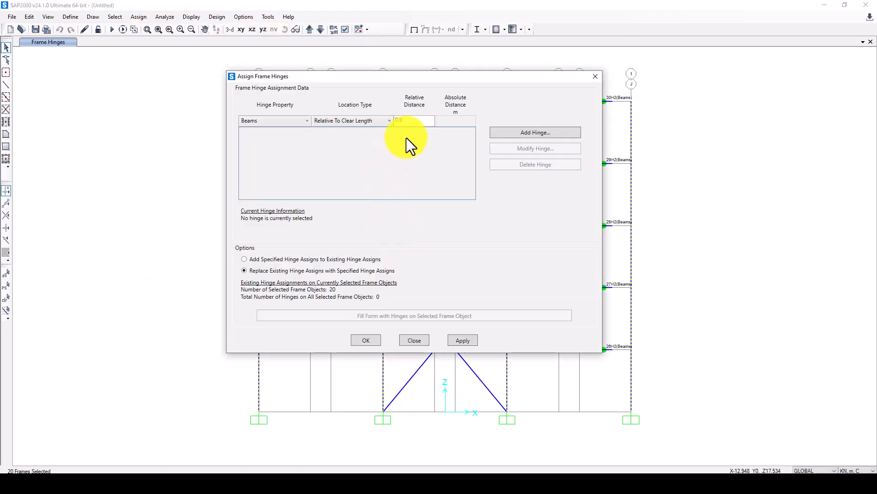
click(493, 133)
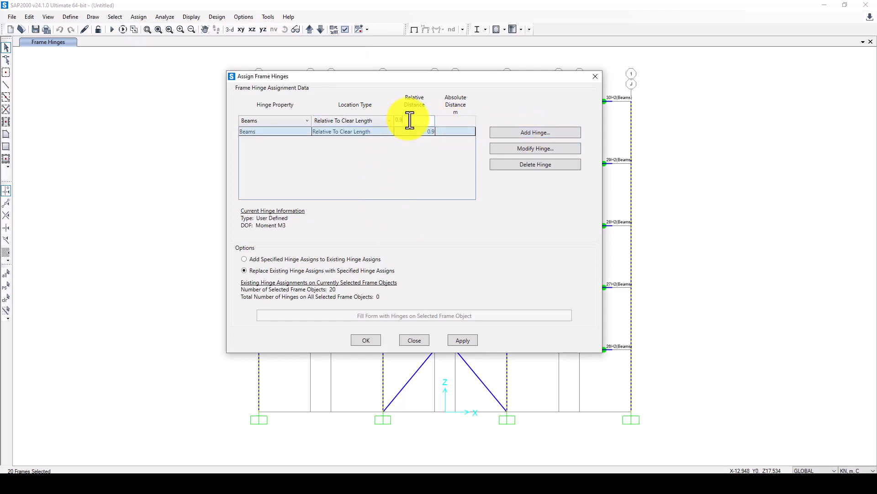
text(1)
click(289, 121)
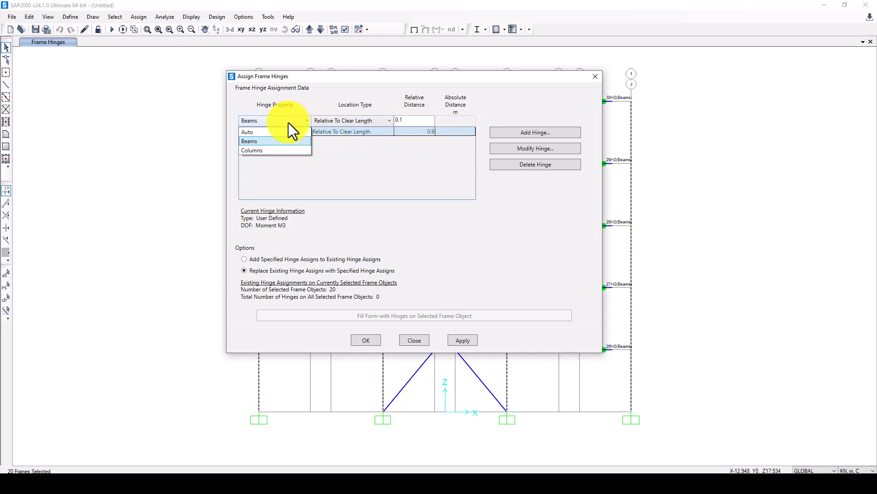
click(265, 150)
click(507, 150)
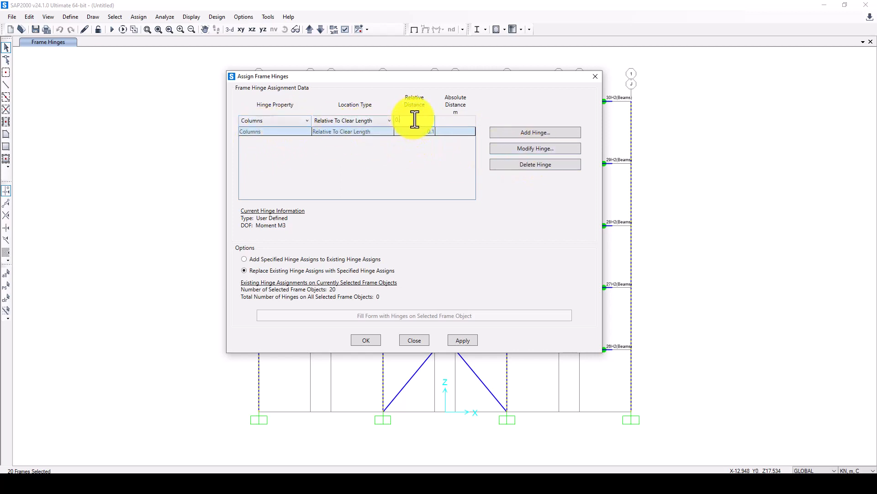
text(9)
click(533, 131)
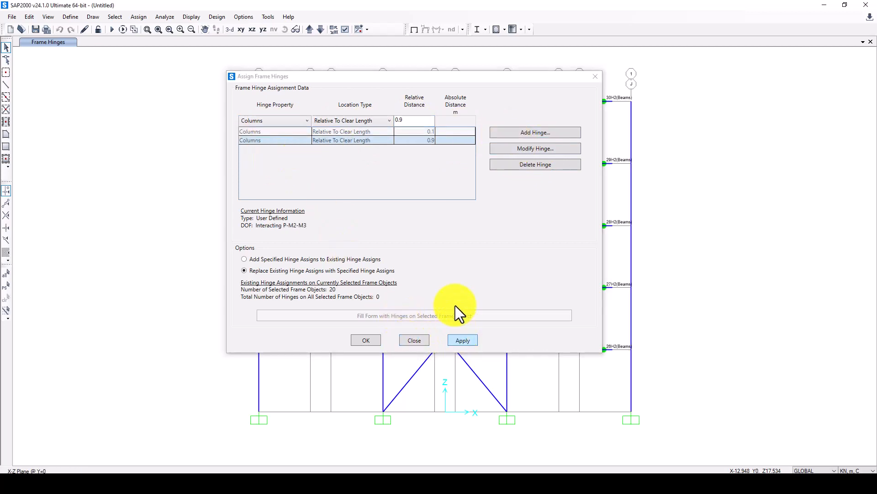
Close the hinge assignment for the columns and select all ten diagonal braces in the middle bay over the five stories.
drag(317, 77, 112, 97)
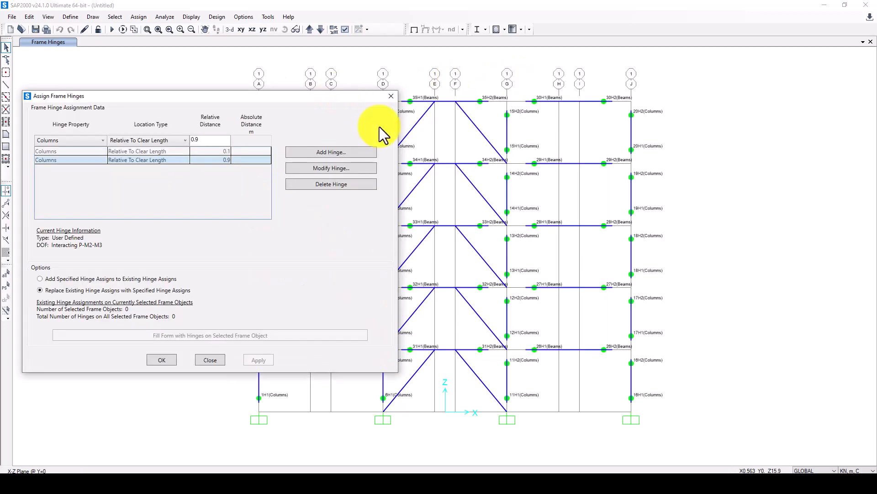
click(391, 98)
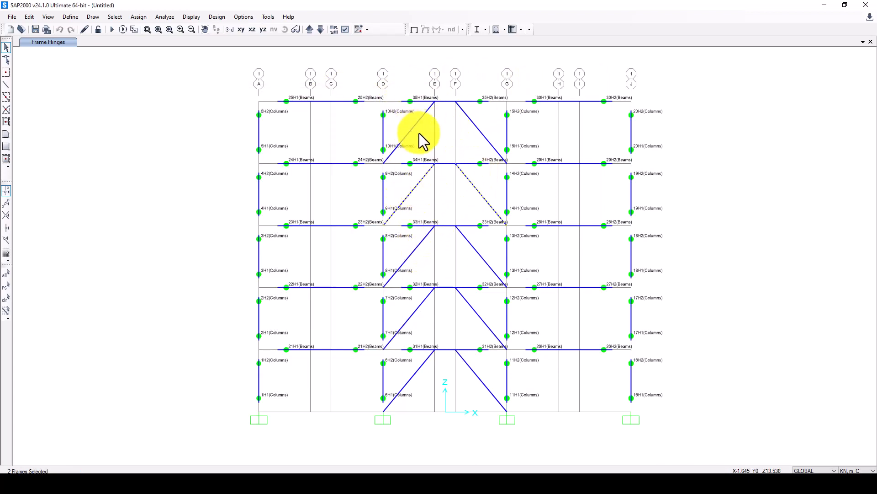
drag(482, 118, 404, 135)
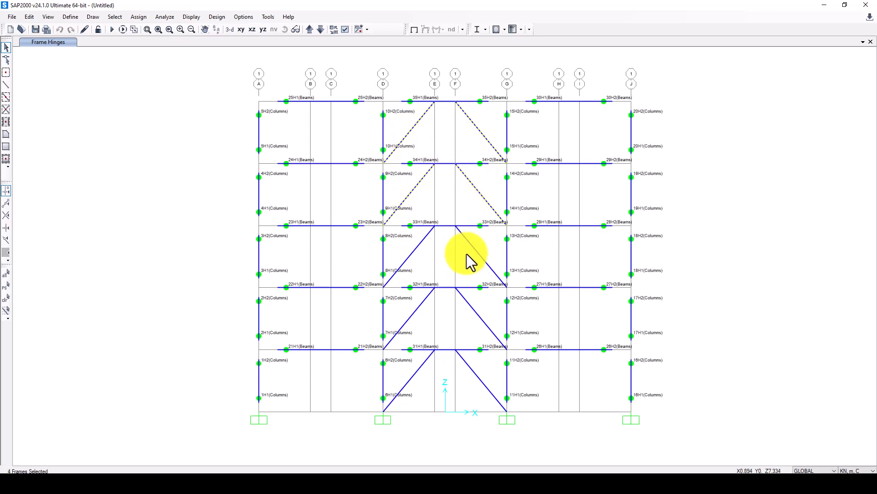
drag(476, 239, 409, 255)
drag(479, 314, 418, 320)
drag(478, 364, 414, 377)
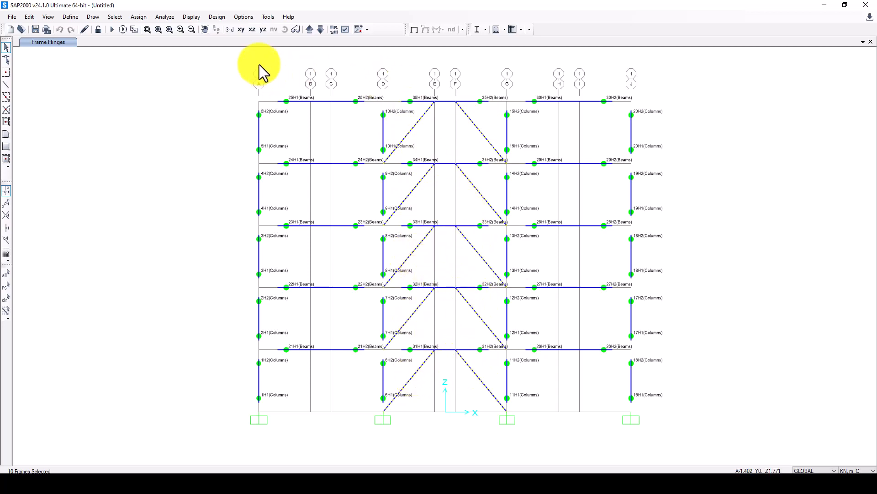
Start adding an Auto hinge at relative distance 0.5 of the clear length for the selected braces.
click(139, 17)
mouse_move(153, 40)
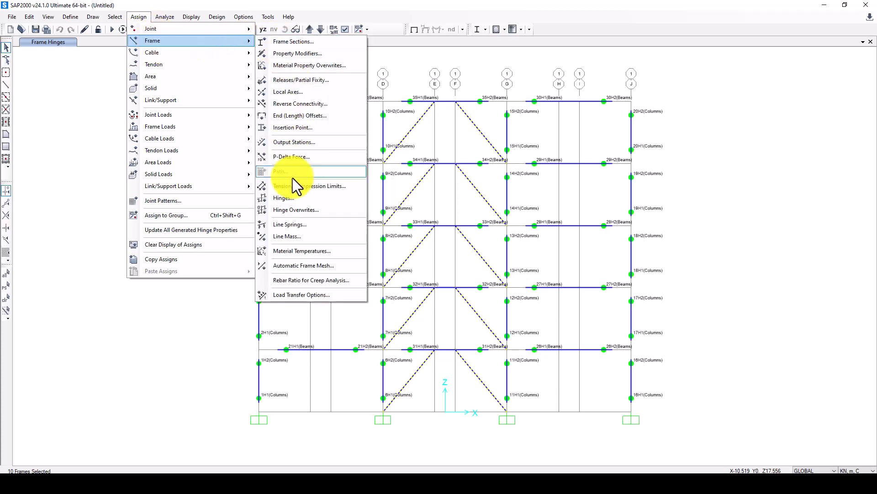
click(292, 198)
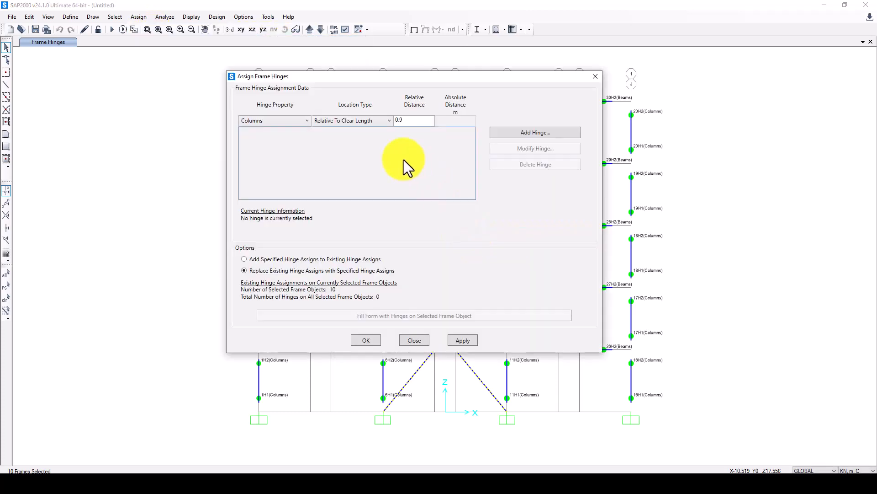
click(291, 122)
click(281, 130)
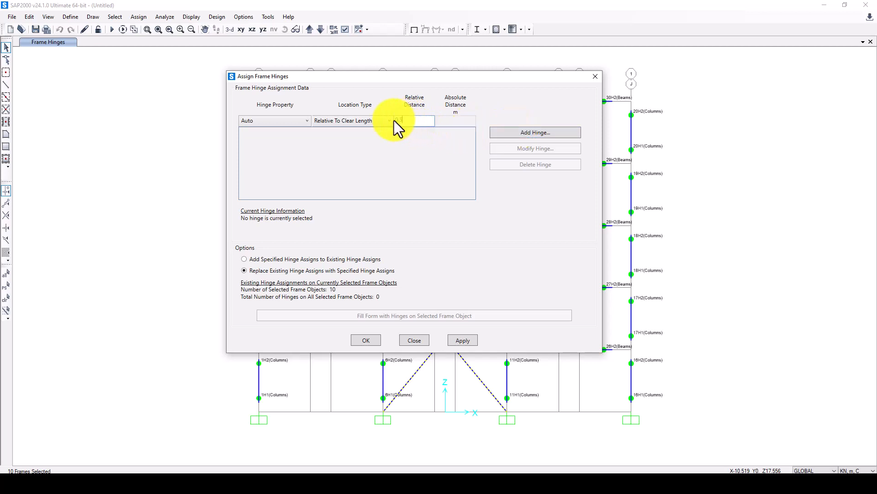
click(514, 130)
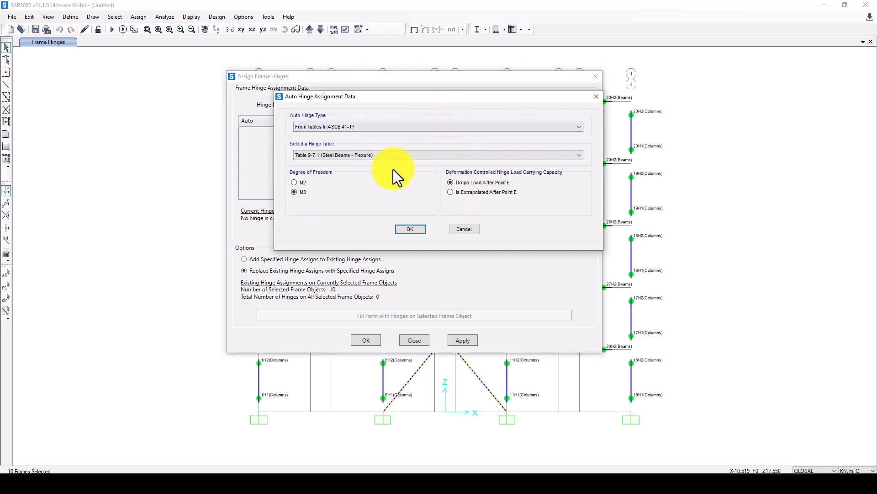
Base the auto hinge on ASCE 41-13 Table 9-7 (Steel Braces - Axial) and apply it to the selected braces.
click(322, 128)
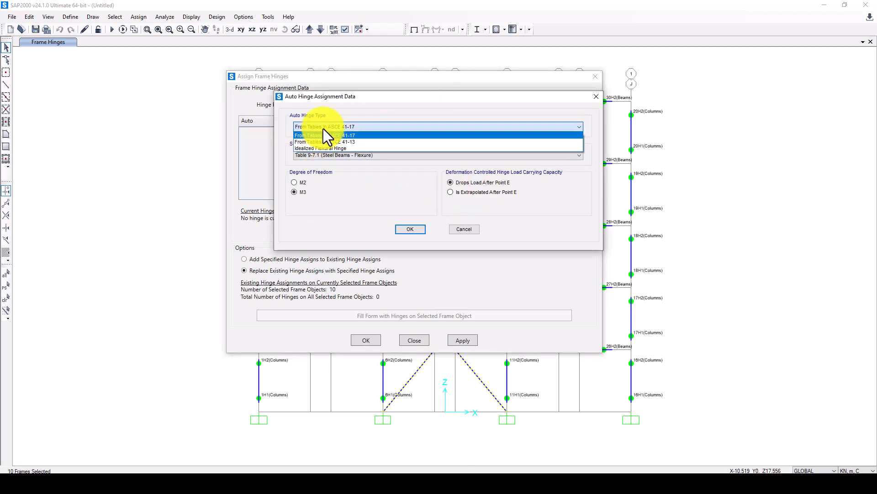
click(363, 142)
click(361, 152)
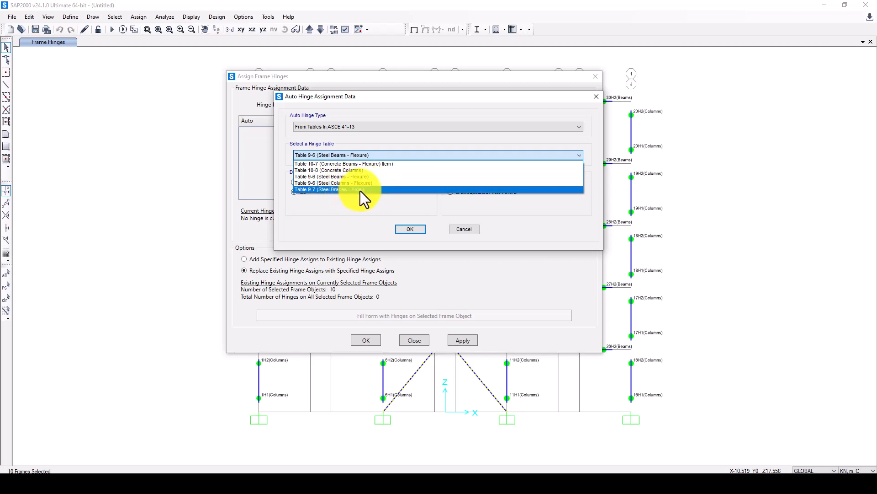
click(360, 190)
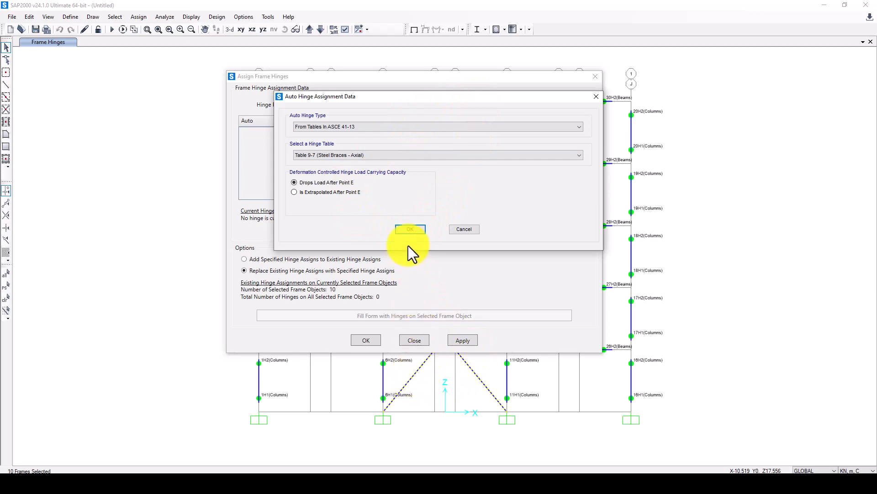
click(410, 228)
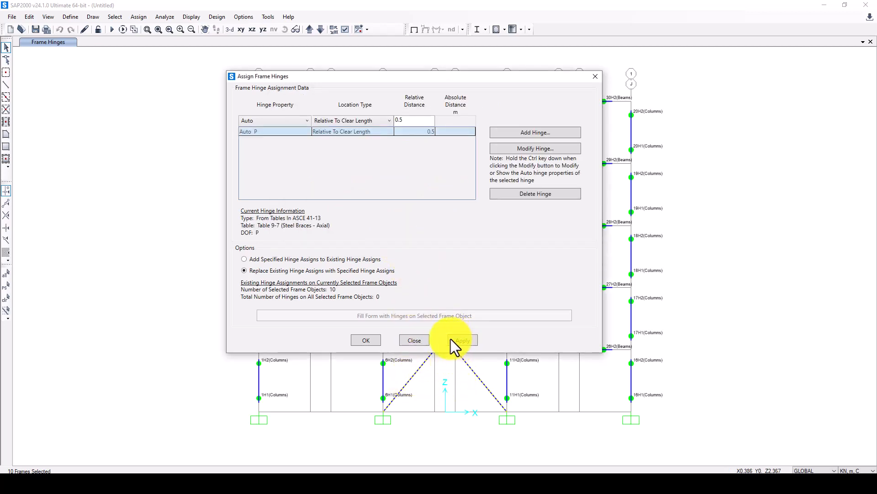
click(462, 340)
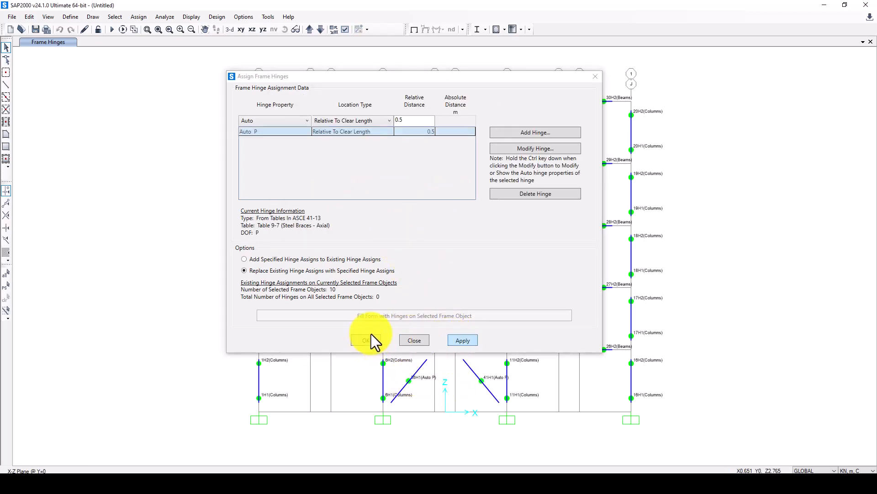
click(371, 339)
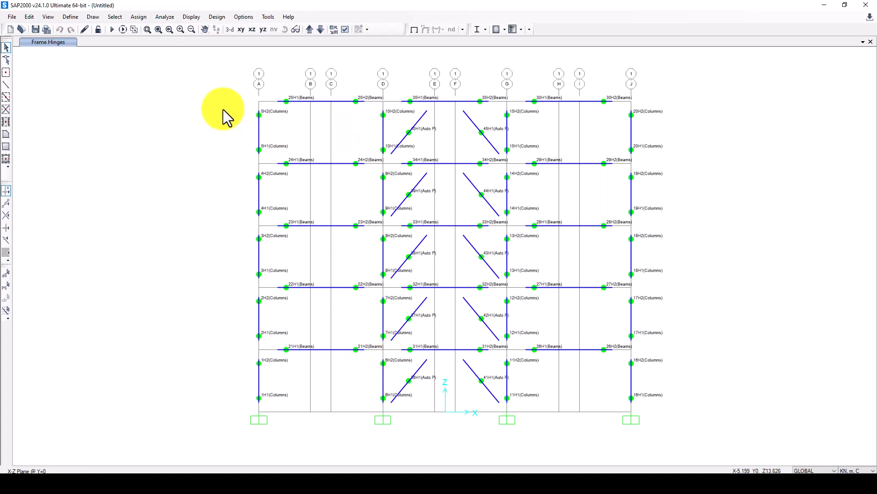
Select the entire frame and assign hinge overwrites without auto subdivision, keeping the limiting negative stiffness ratio at 0.1.
drag(195, 73, 777, 423)
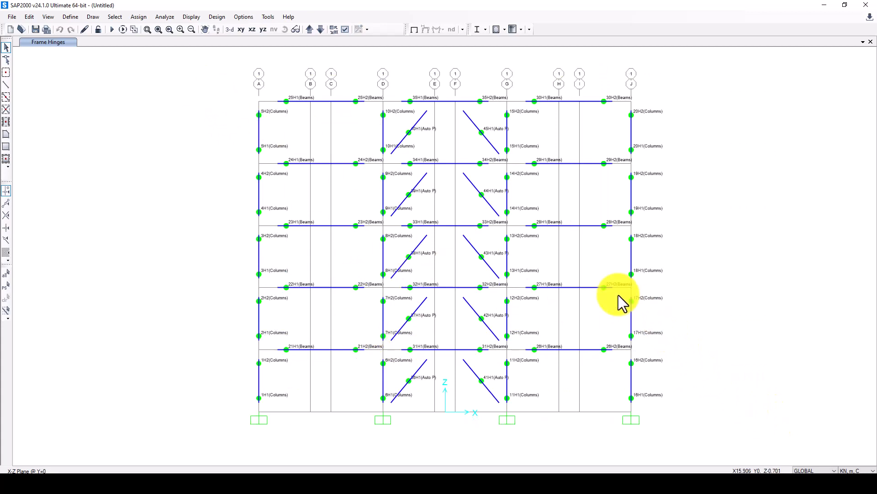
click(138, 17)
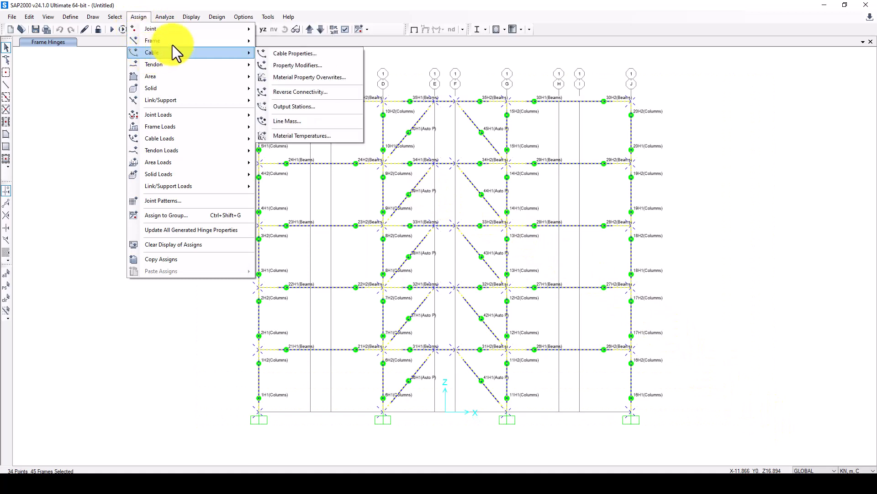
mouse_move(220, 41)
click(320, 210)
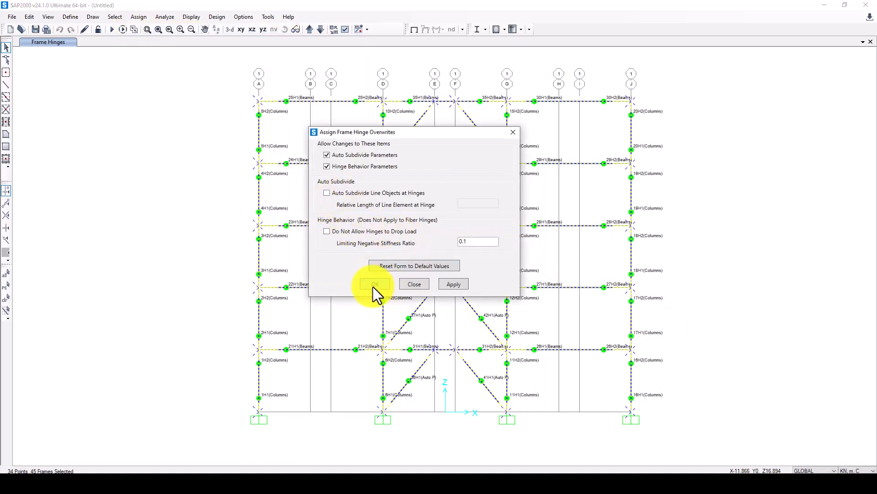
click(375, 285)
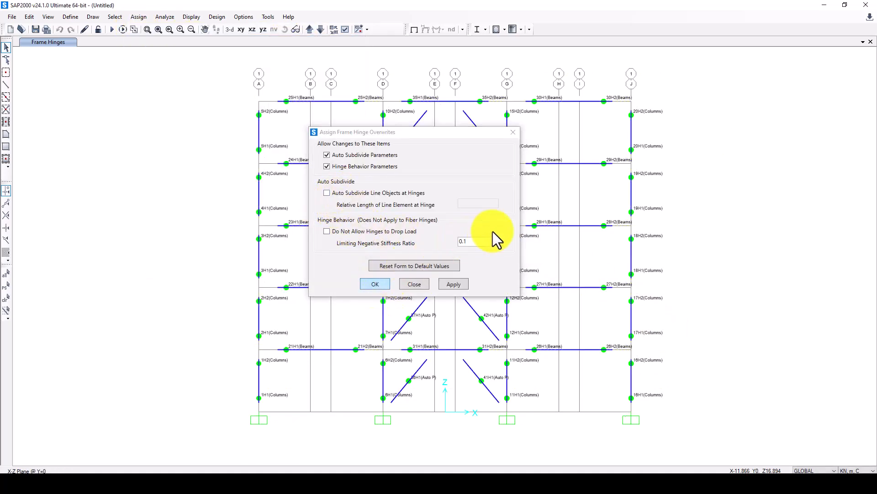
click(419, 285)
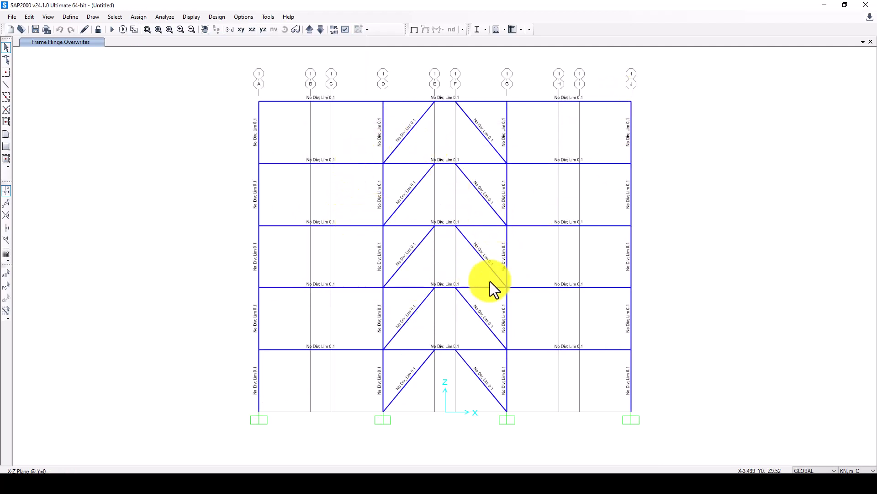
Add a load pattern named DL of type Super Dead with self-weight multiplier 0.
click(71, 16)
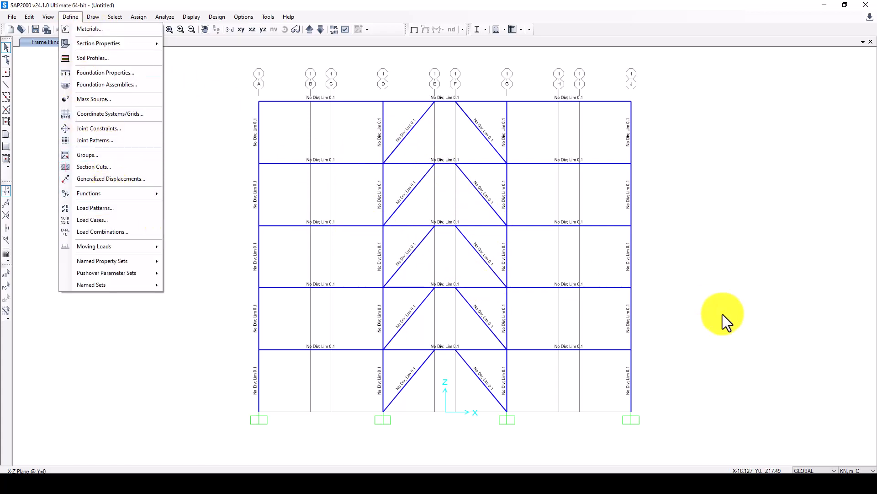
click(829, 459)
click(64, 17)
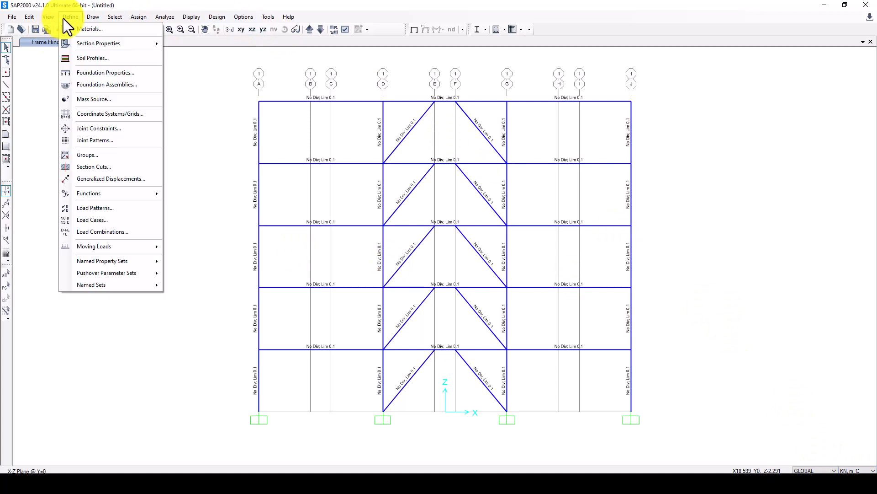
click(103, 206)
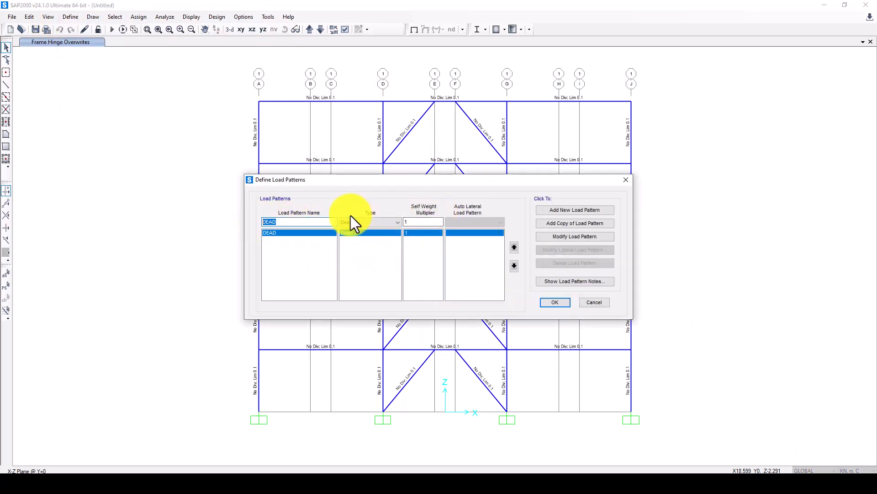
text(D)
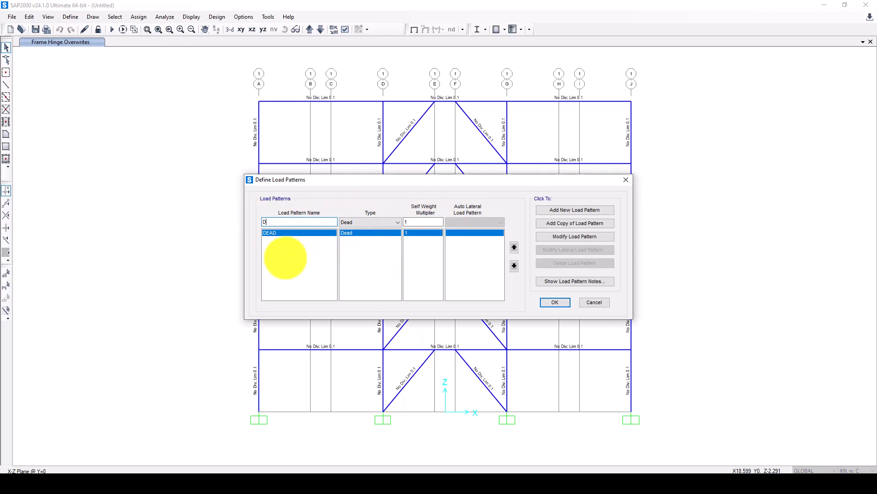
text(L)
click(361, 223)
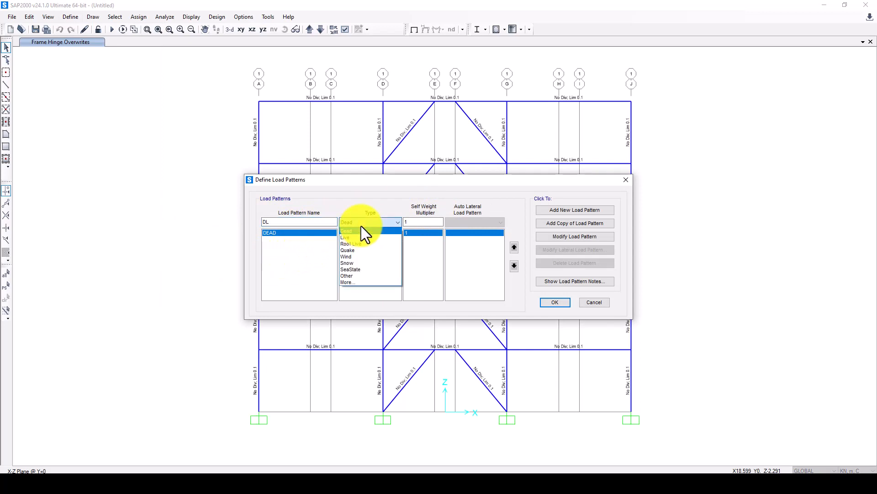
click(352, 284)
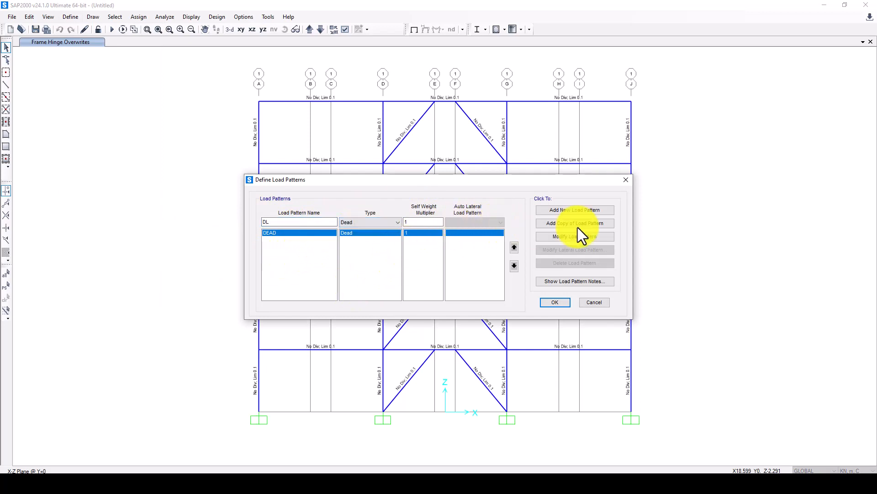
click(347, 223)
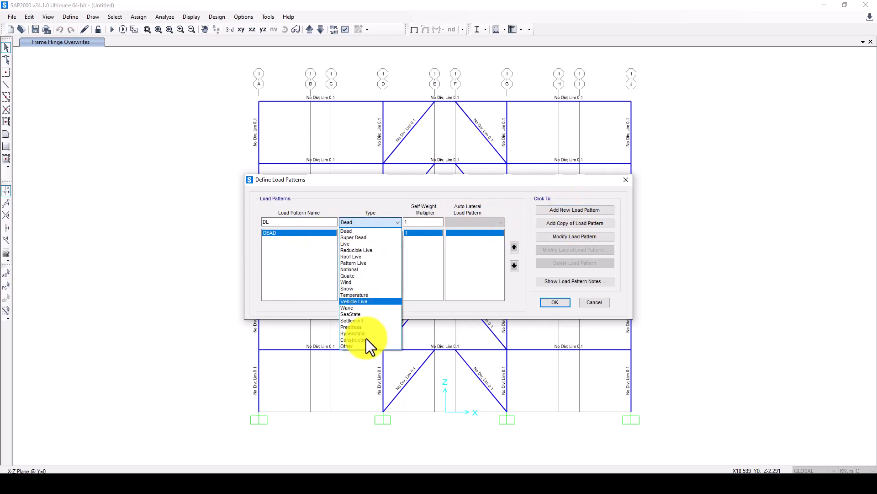
click(359, 238)
click(571, 211)
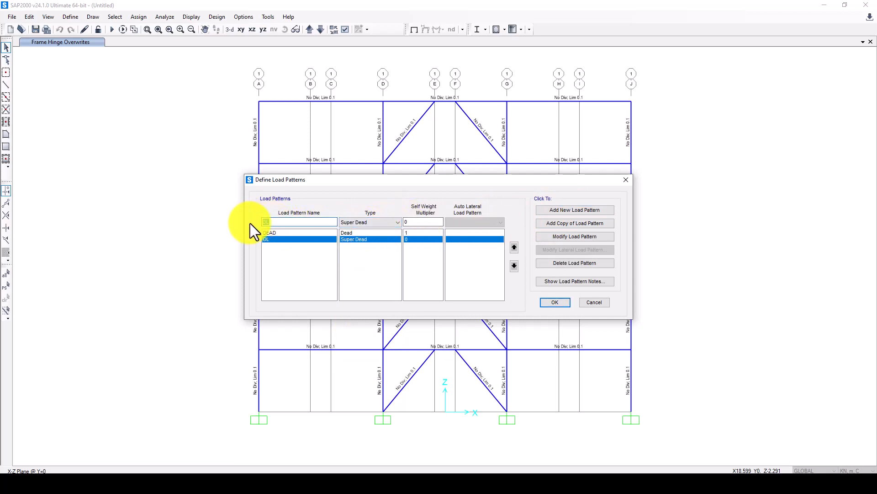
Add a load pattern named LL of type Live with self-weight multiplier 0.
drag(297, 223, 244, 222)
text(ll)
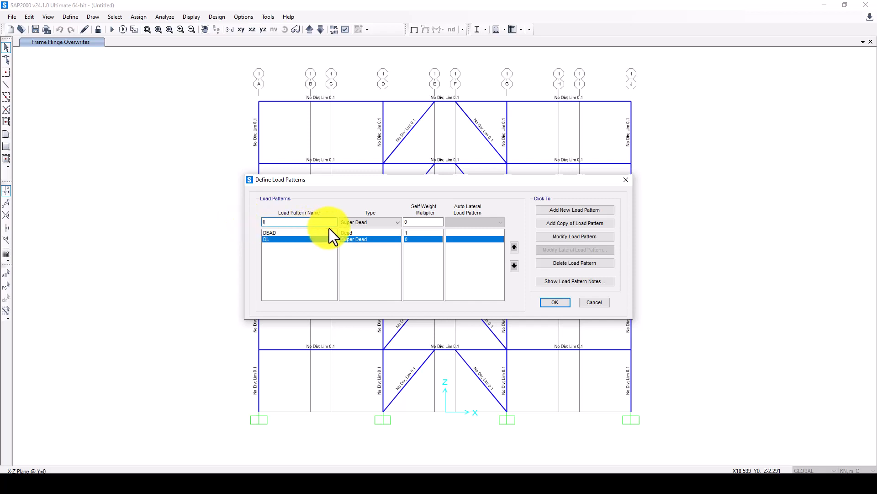
text(LL)
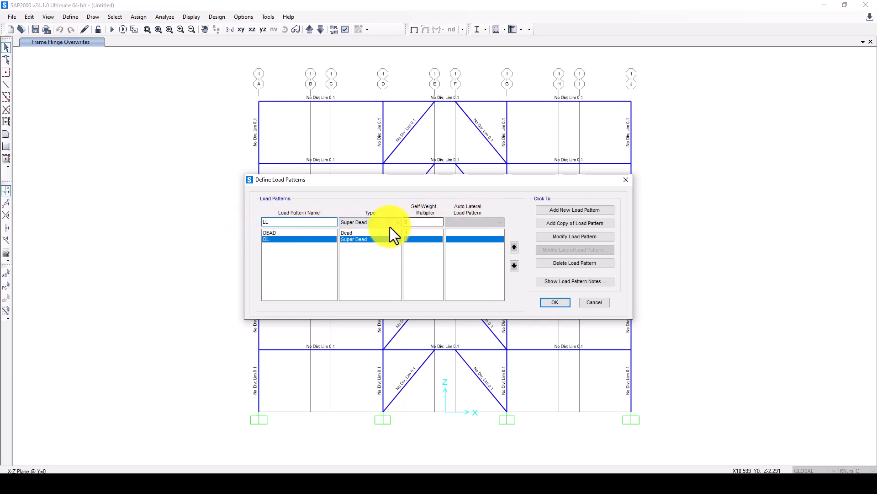
click(390, 223)
click(349, 244)
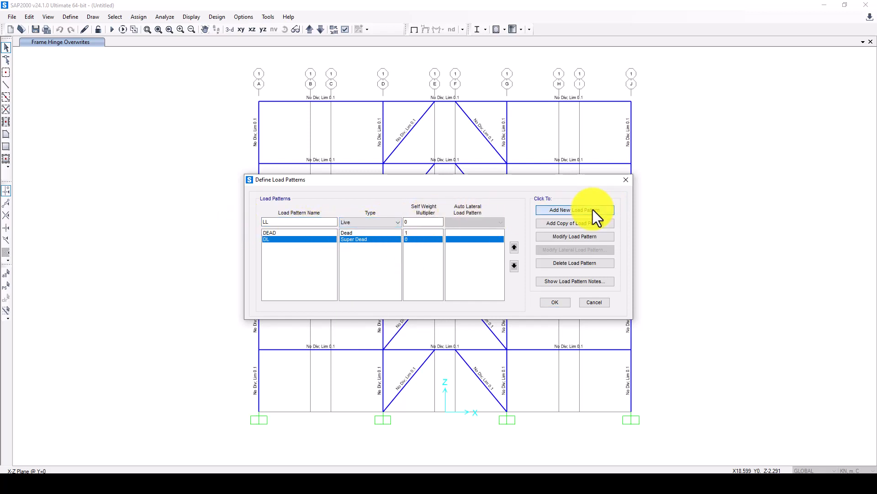
click(594, 209)
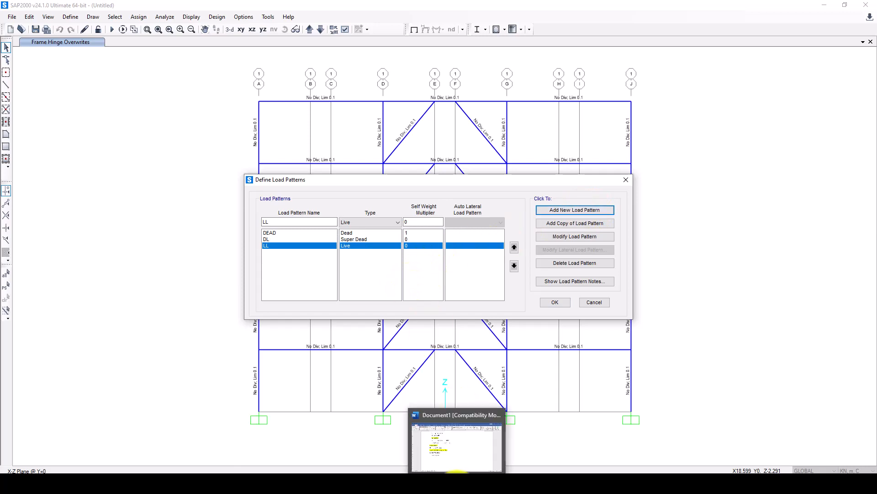
Check the pushover load entry in the Word outline, switch back to SAP2000 and accept the defined load patterns.
click(458, 472)
scroll(264, 215, up, 1)
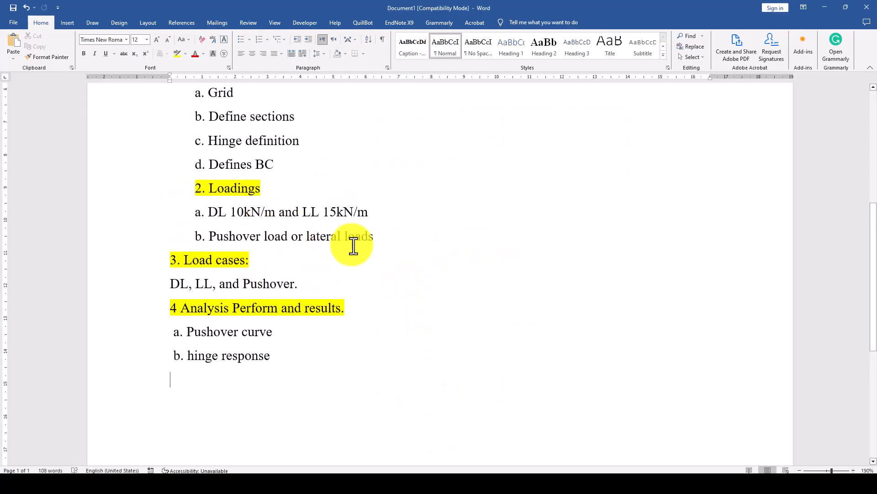
drag(389, 237, 299, 240)
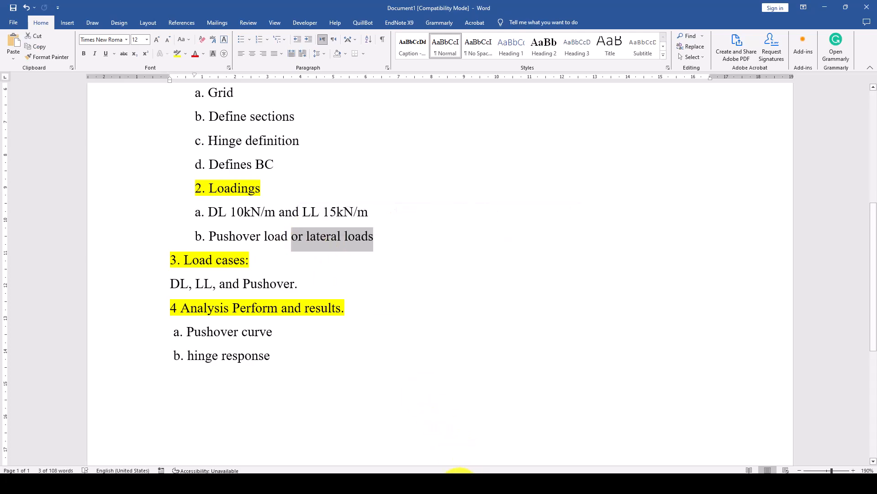
click(578, 472)
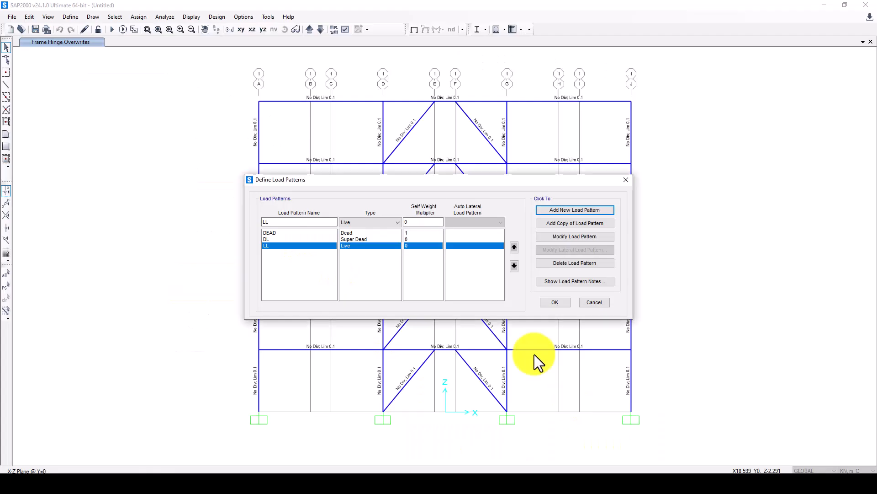
click(284, 222)
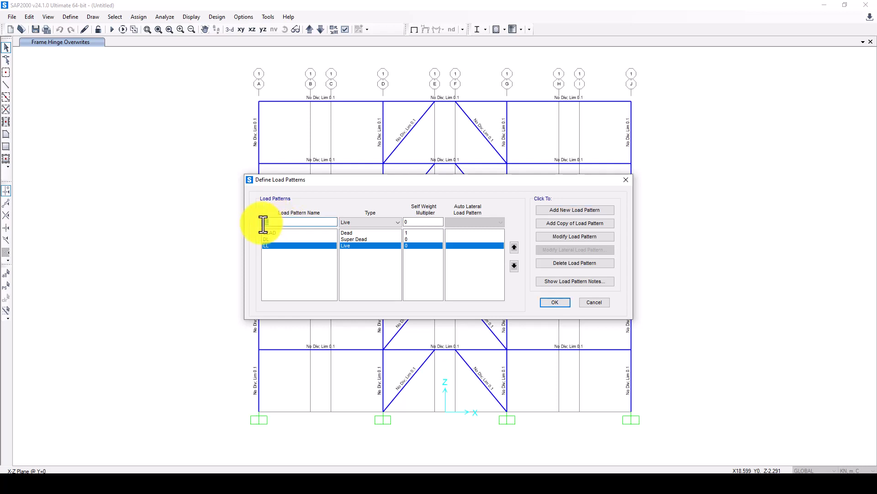
click(554, 303)
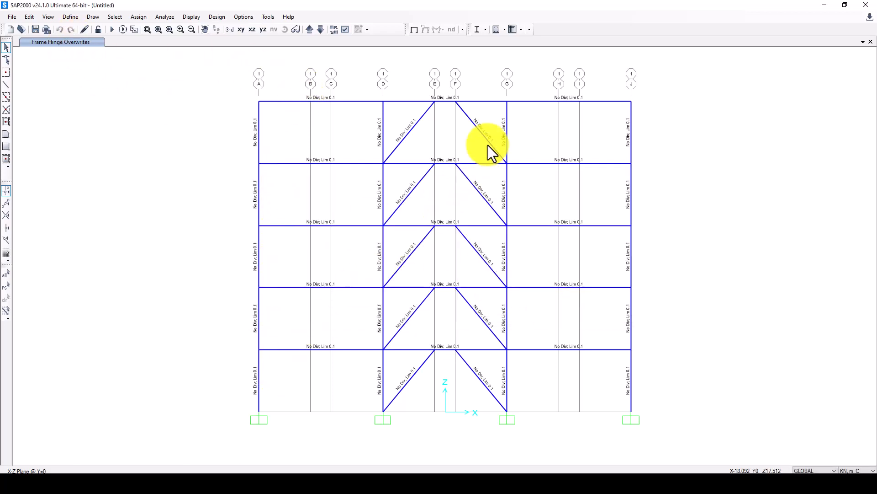
Select the beams on all floors except the fourth floor's middle bay and assign them a 10 kN/m uniform gravity load in pattern DL.
drag(496, 97, 485, 115)
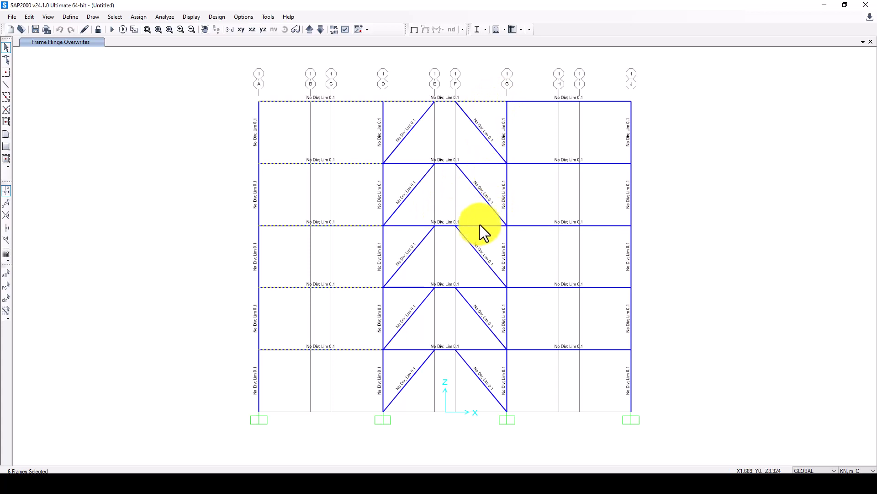
drag(480, 223, 473, 239)
drag(477, 280, 470, 301)
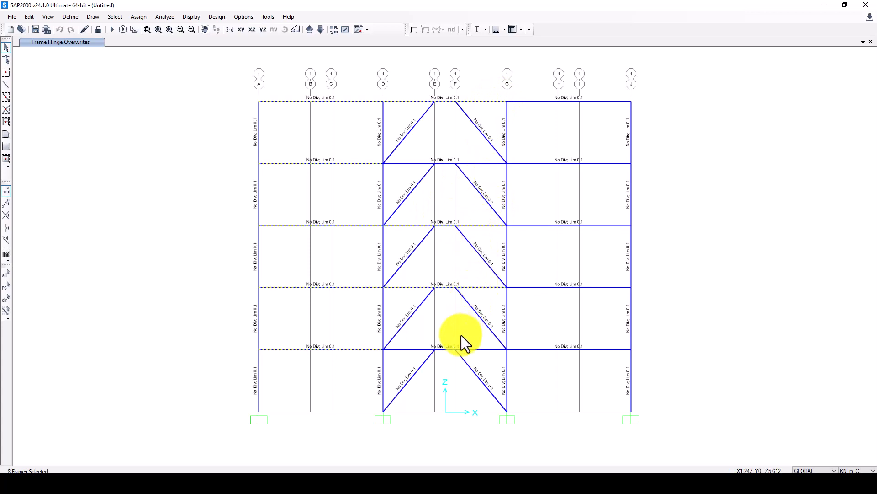
drag(479, 342, 475, 361)
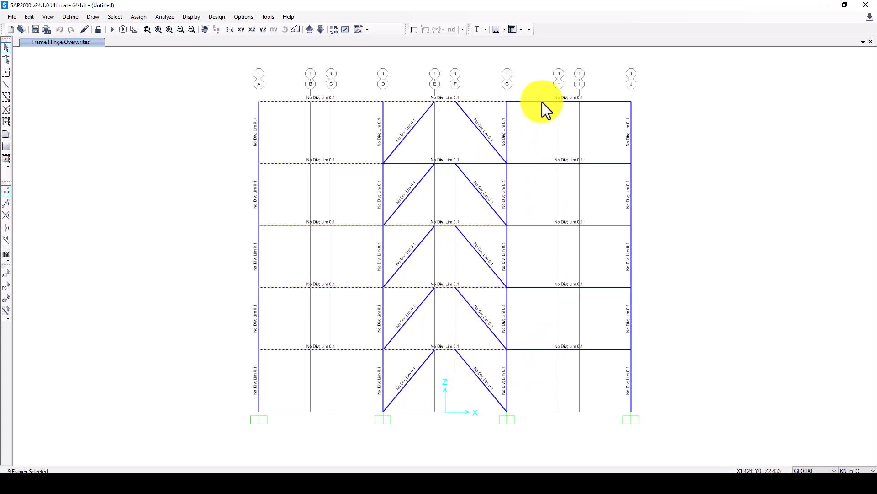
drag(542, 102, 524, 366)
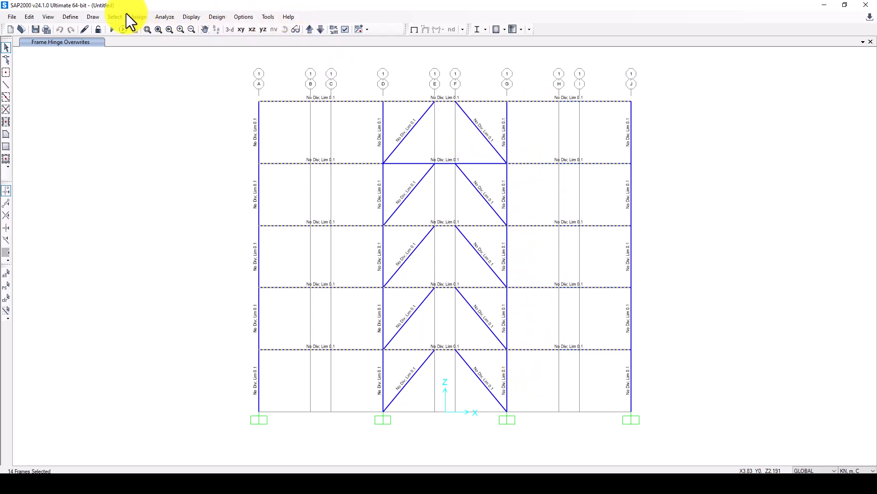
click(139, 17)
click(141, 18)
click(141, 18)
mouse_move(174, 131)
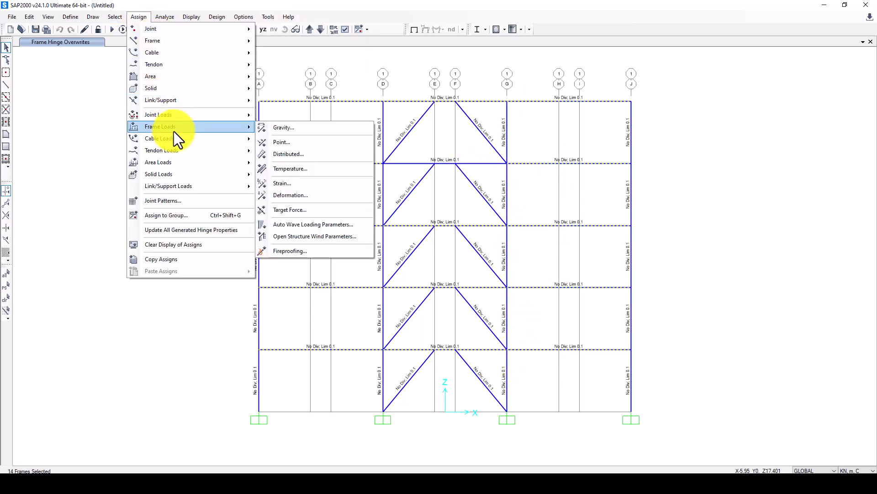
click(300, 157)
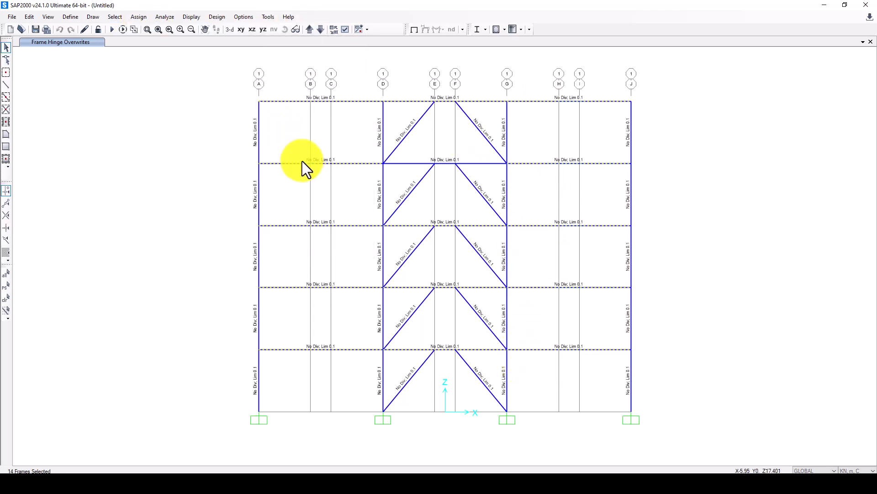
click(394, 144)
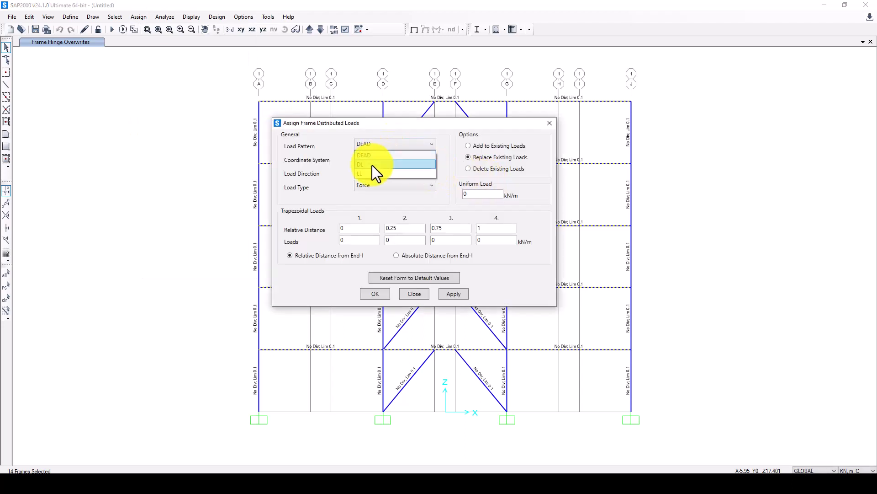
click(372, 166)
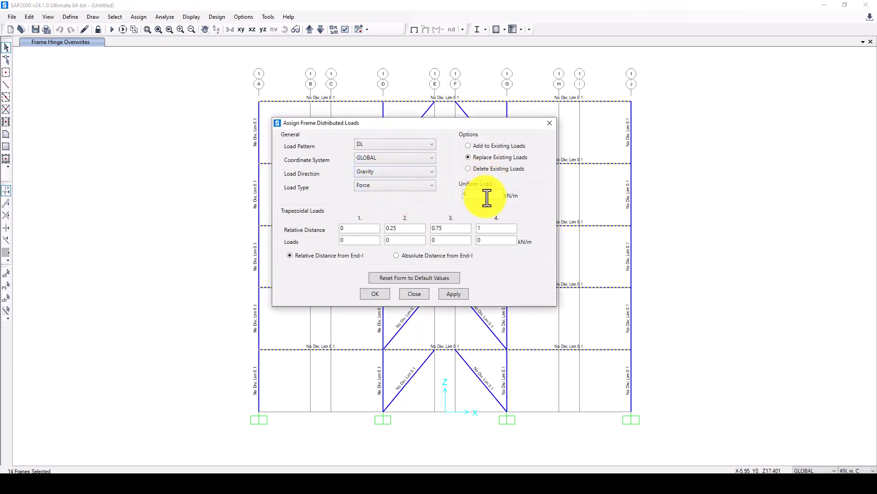
drag(483, 194, 459, 196)
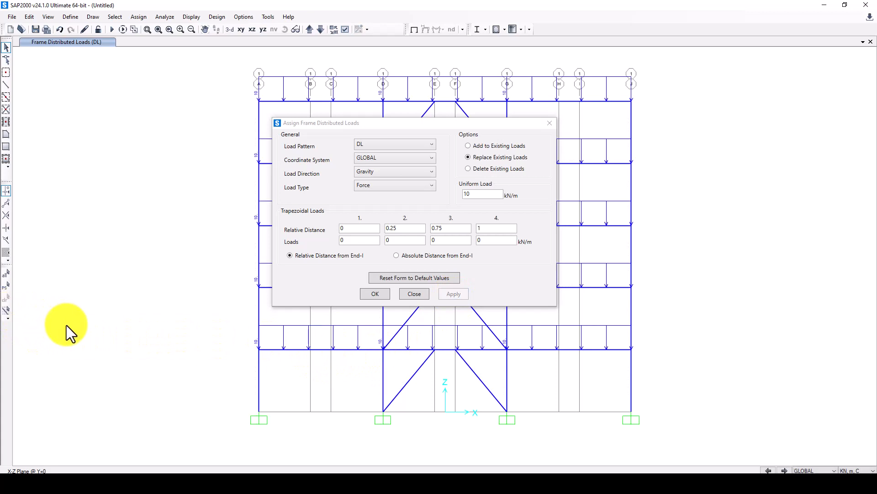
Assign a 15 kN/m uniform gravity load in pattern LL to the same beams, replacing existing loads.
drag(723, 7, 742, 10)
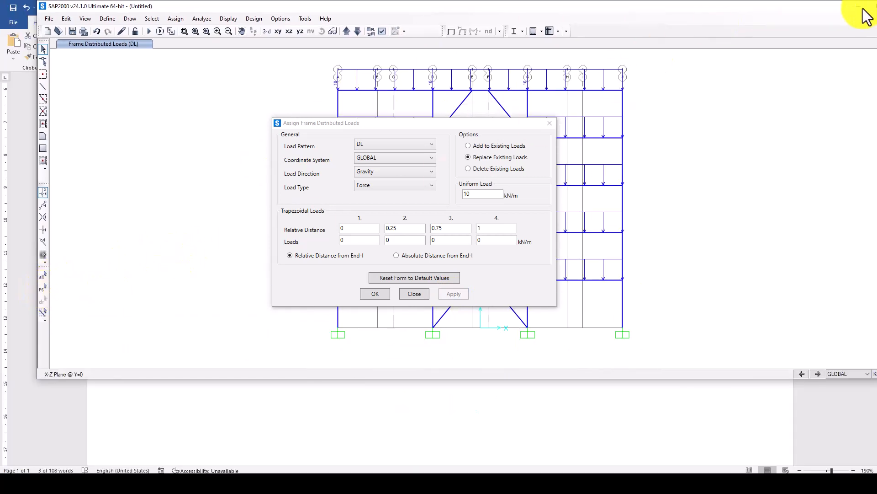
double_click(755, 8)
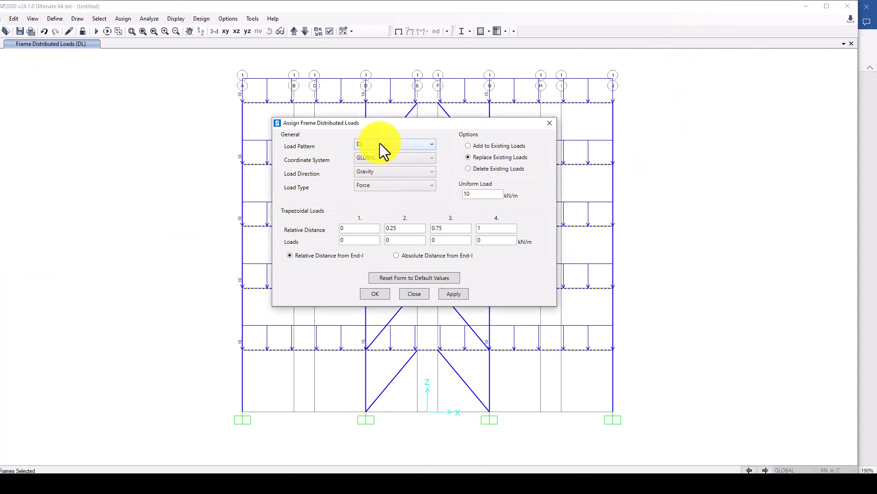
click(377, 143)
click(362, 174)
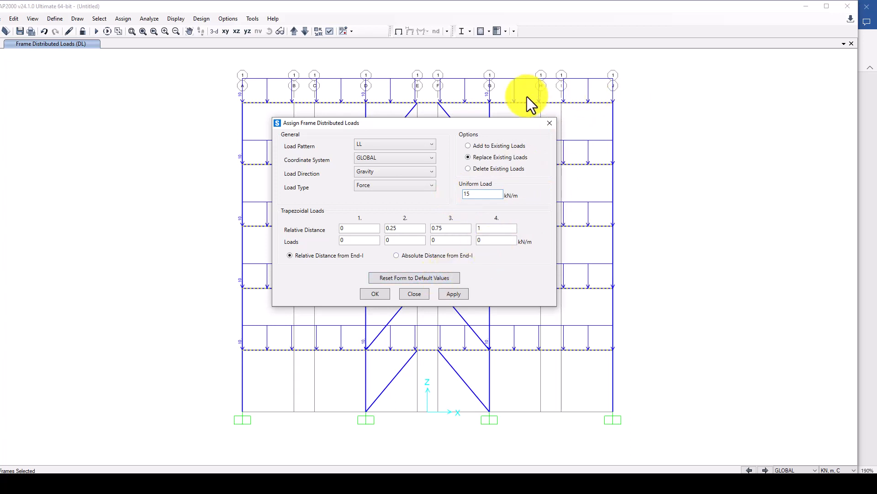
click(374, 294)
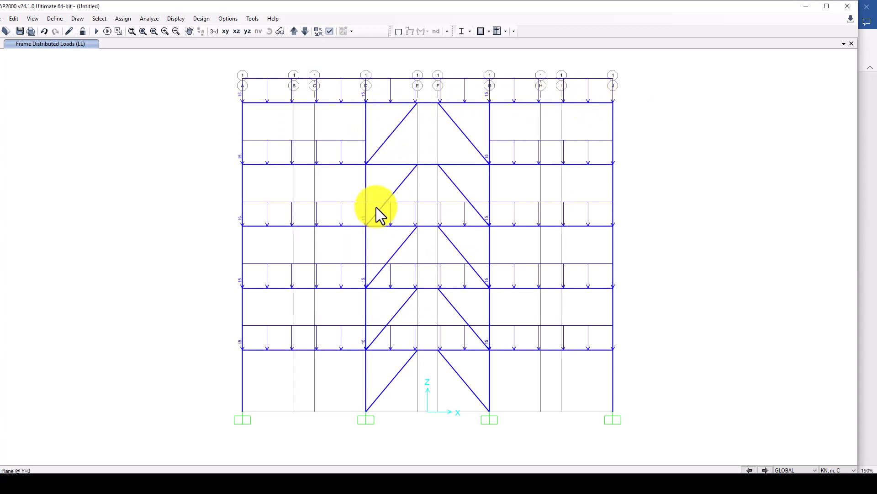
Examine the DL and LL loads assigned to the roof beam between grids A and D.
click(328, 103)
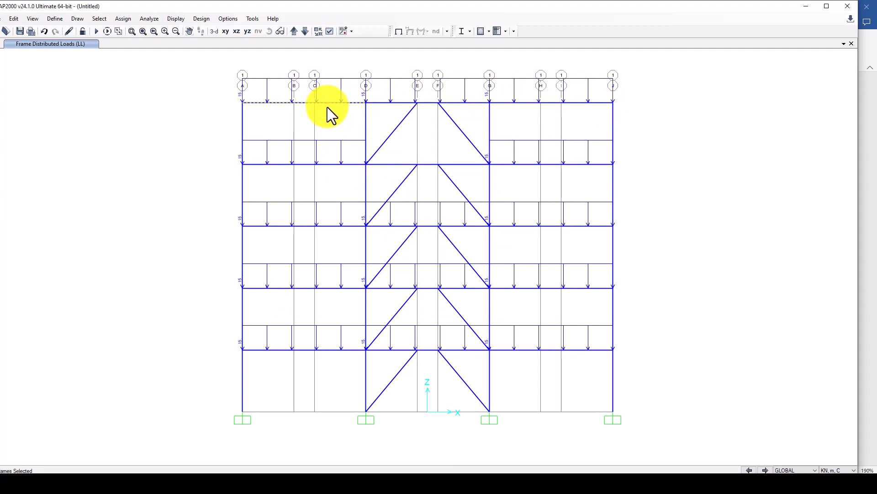
right_click(327, 107)
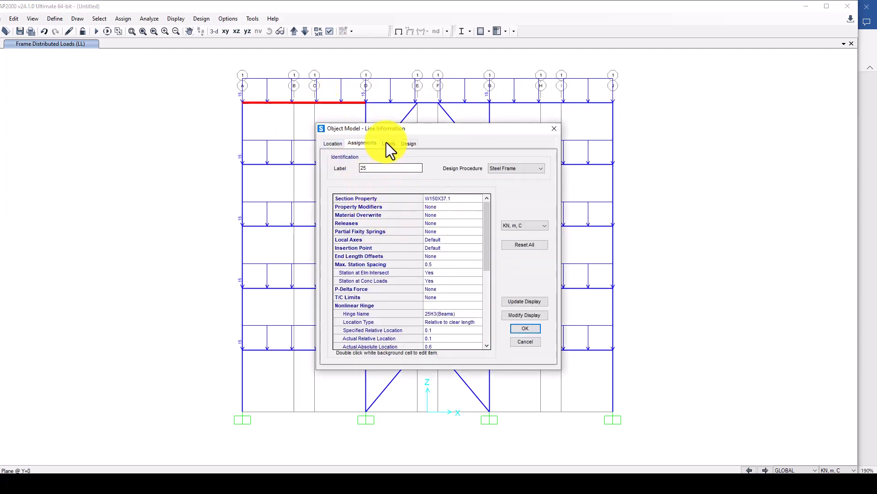
click(388, 143)
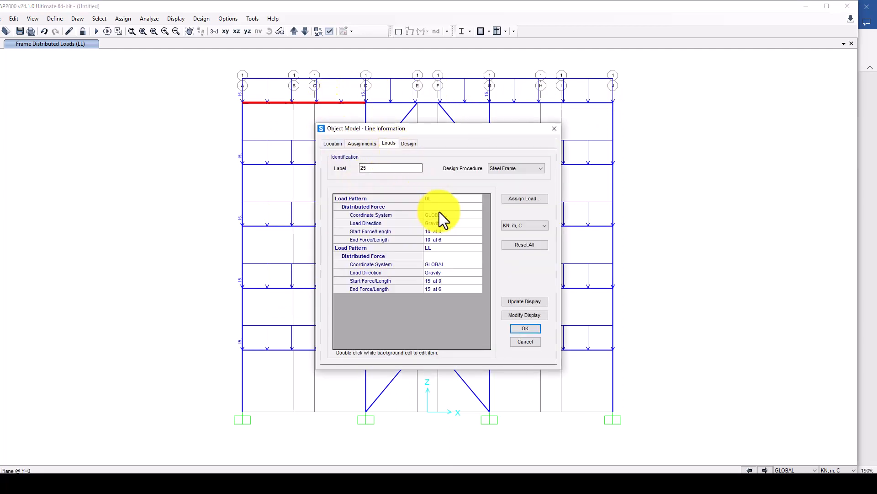
click(553, 128)
click(515, 103)
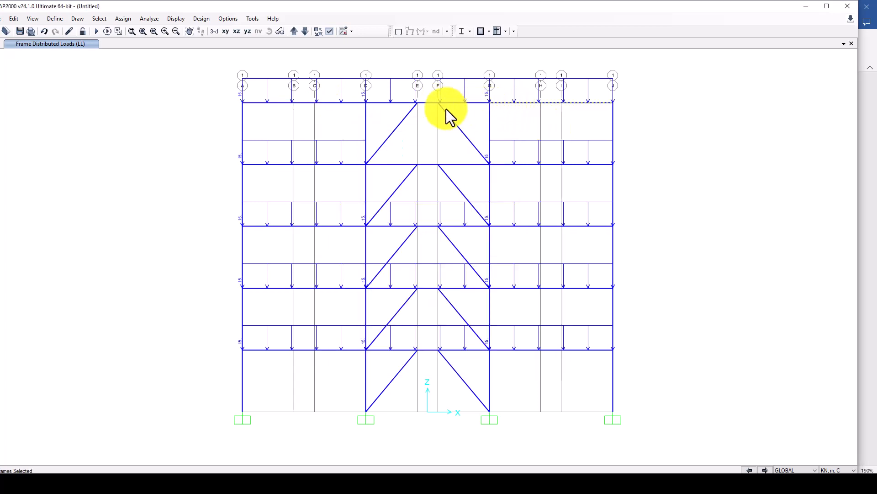
click(382, 103)
click(329, 103)
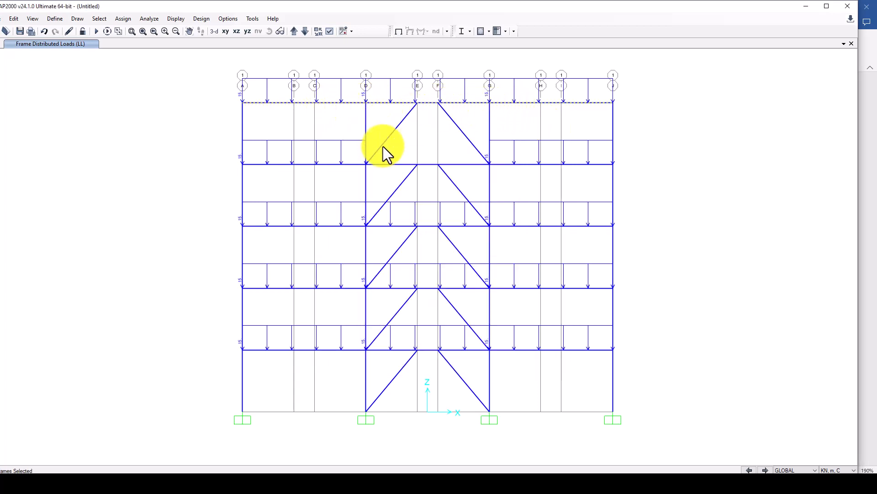
right_click(367, 125)
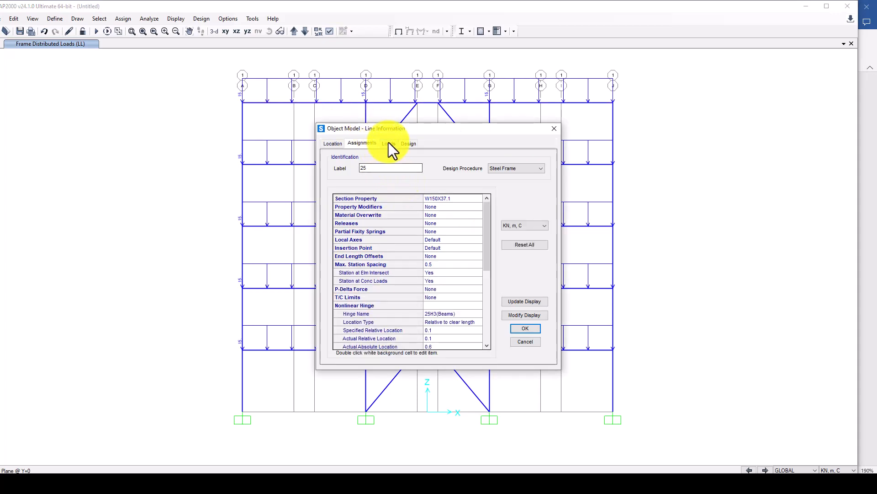
click(388, 143)
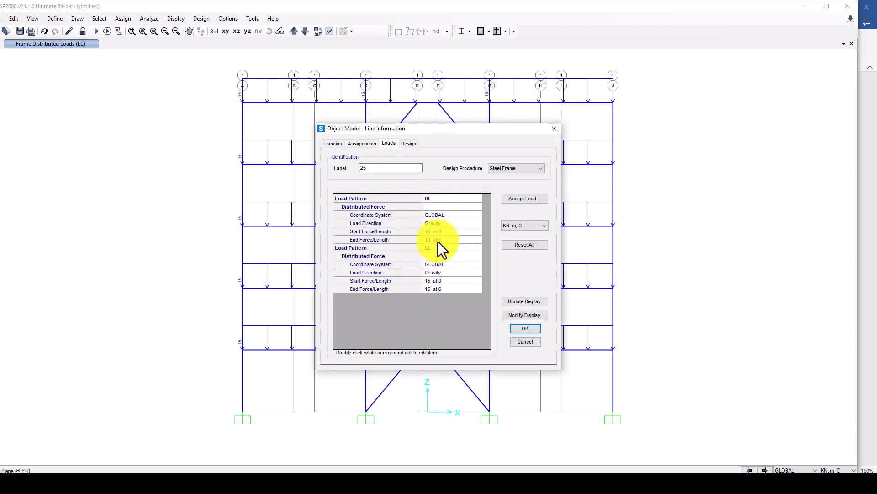
click(517, 343)
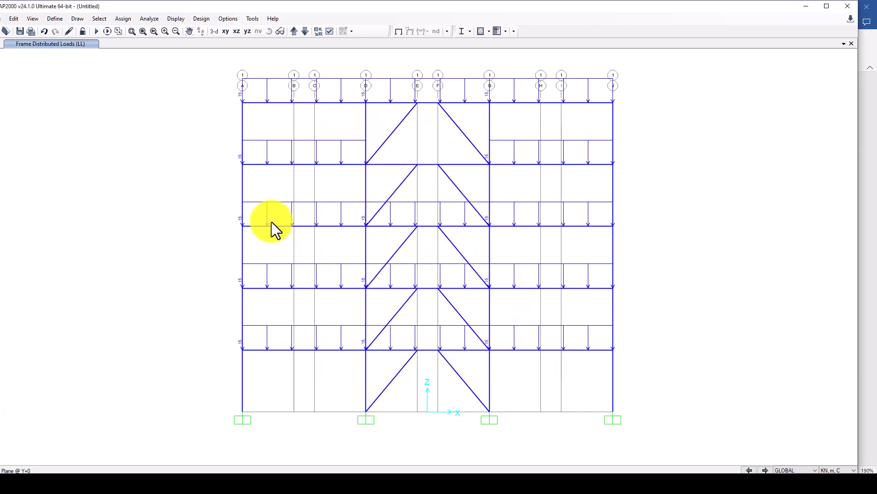
Change the DL load case to a nonlinear static analysis starting from zero initial conditions.
click(54, 20)
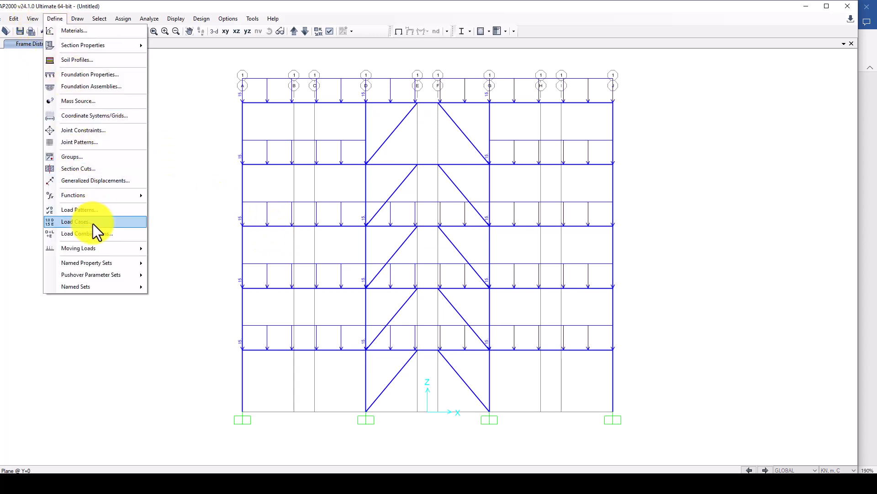
click(106, 222)
drag(437, 181, 409, 169)
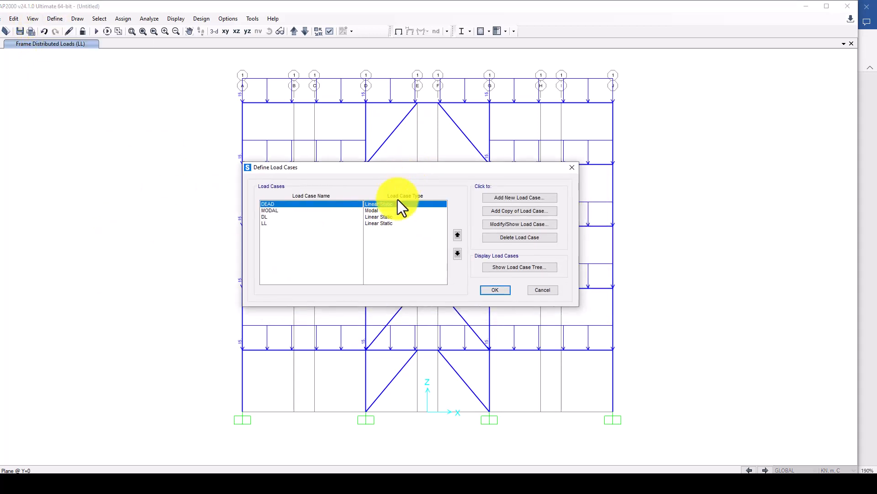
click(290, 213)
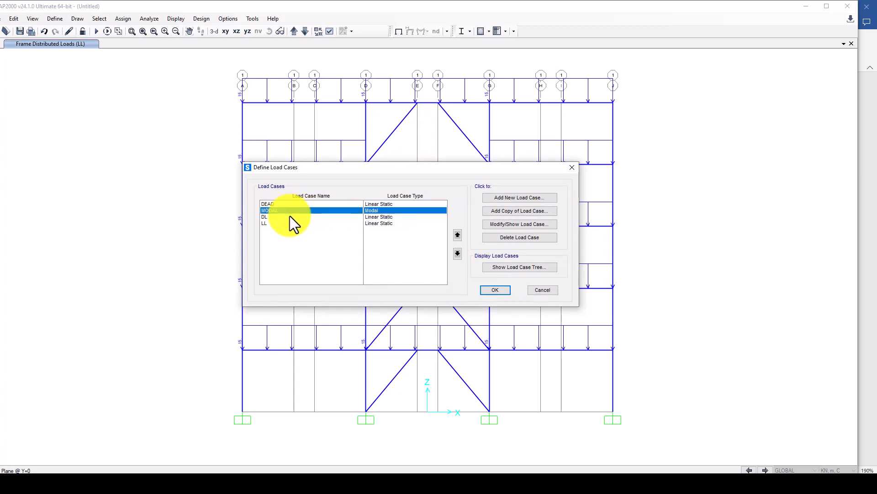
click(373, 223)
click(373, 216)
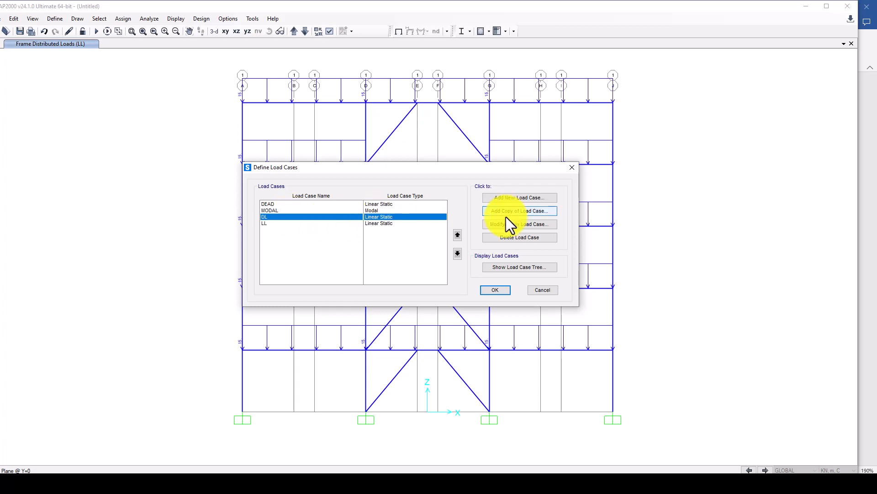
key(Return)
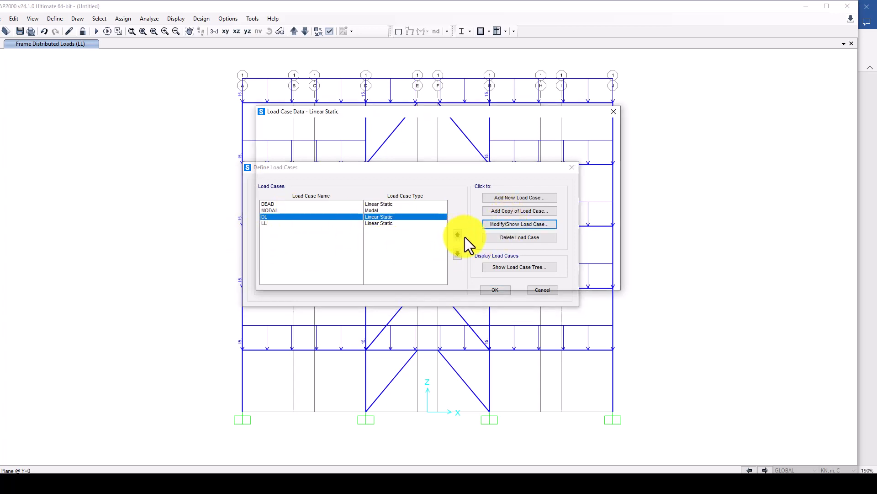
click(511, 174)
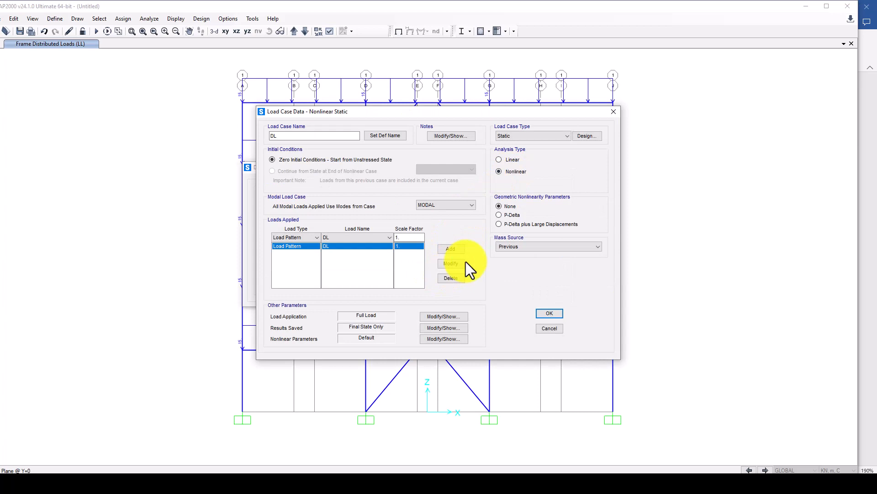
click(550, 314)
Change the LL load case to a nonlinear static analysis continuing from the state at the end of the DL case.
click(383, 223)
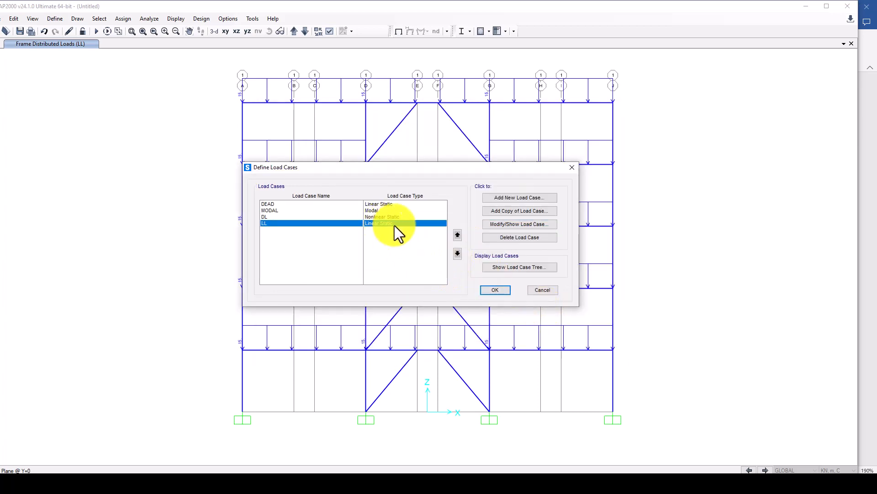
click(504, 224)
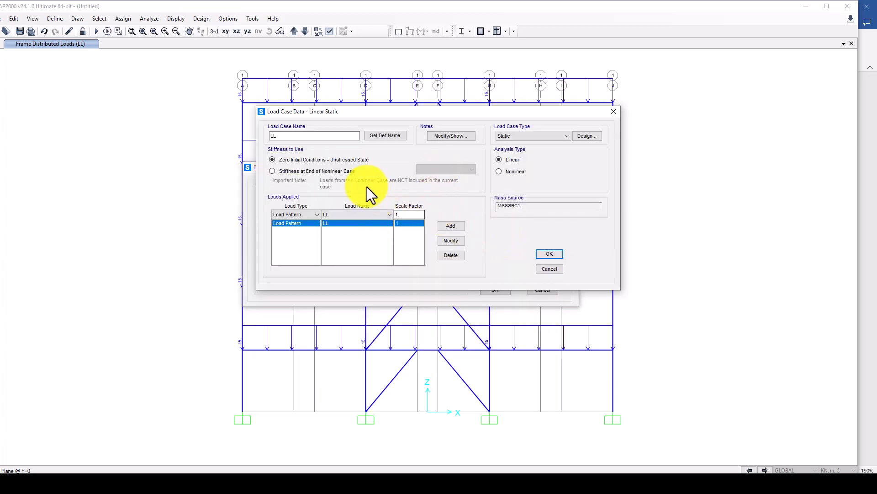
click(499, 172)
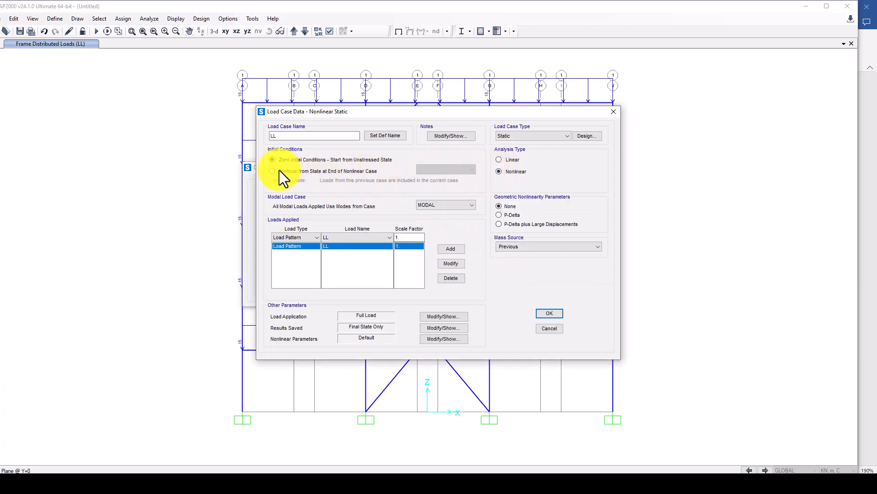
click(291, 172)
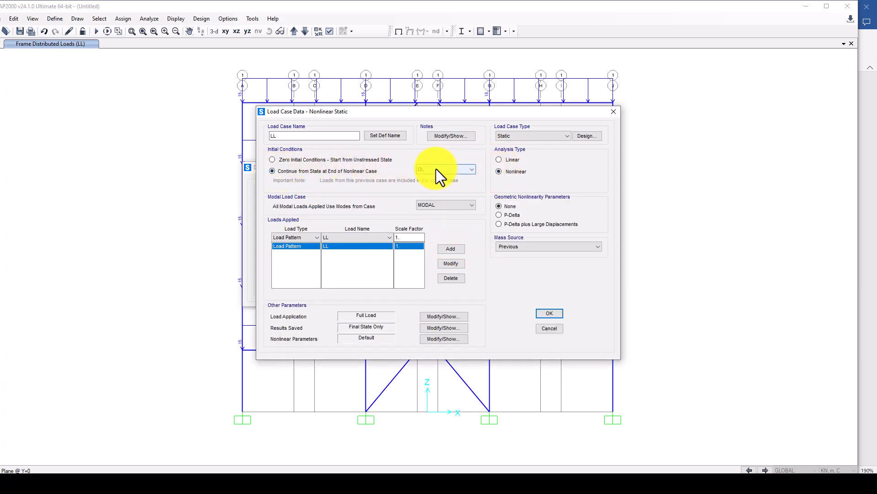
click(540, 313)
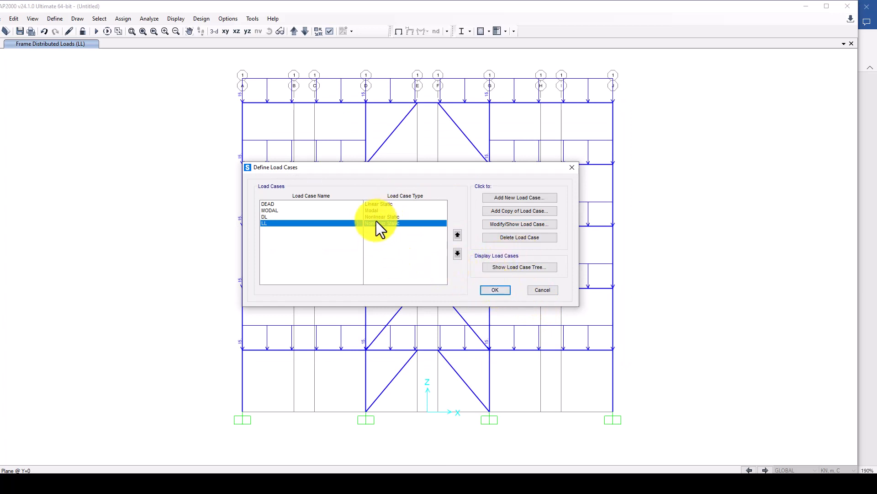
Add a new nonlinear static load case named Pushover with P-Delta geometric nonlinearity.
click(512, 198)
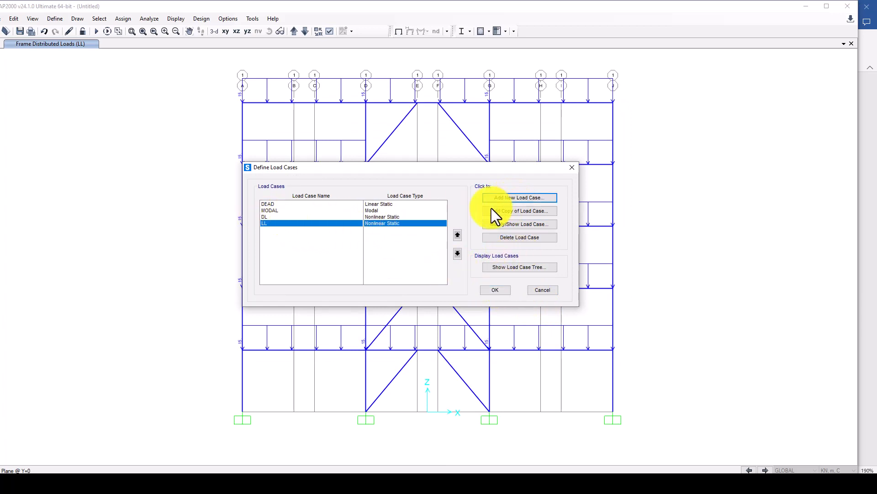
drag(294, 136, 257, 137)
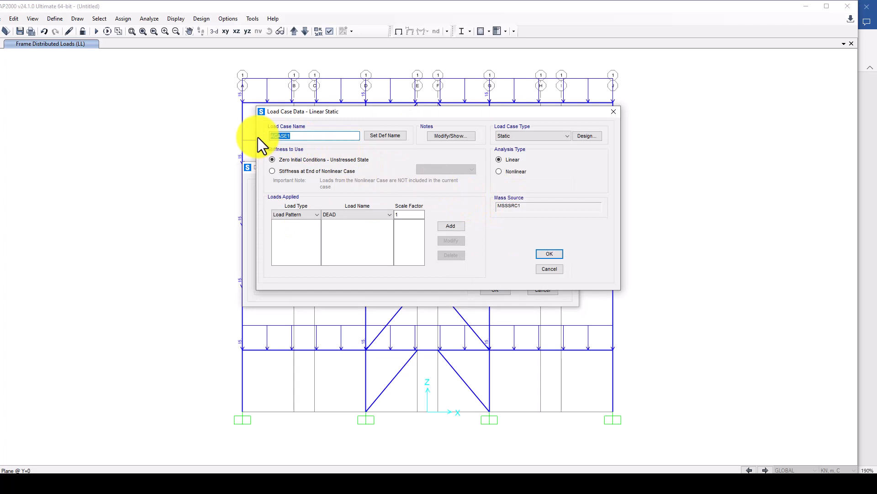
text(Pushover)
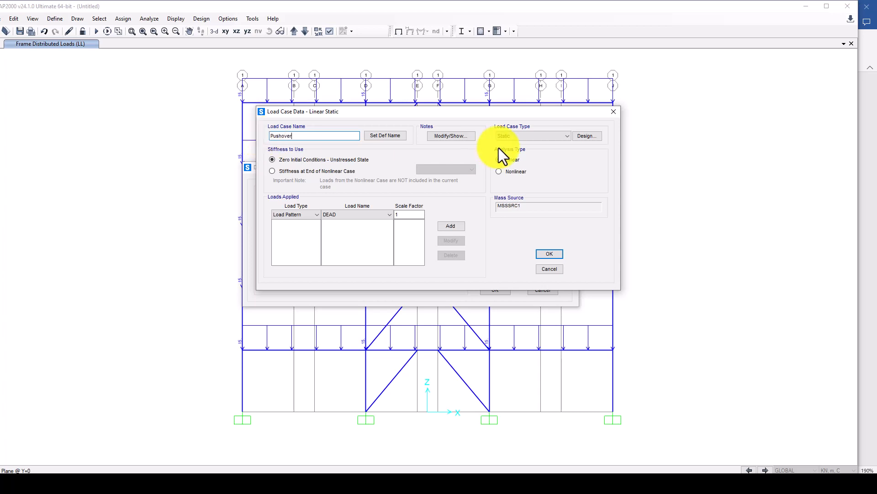
click(505, 172)
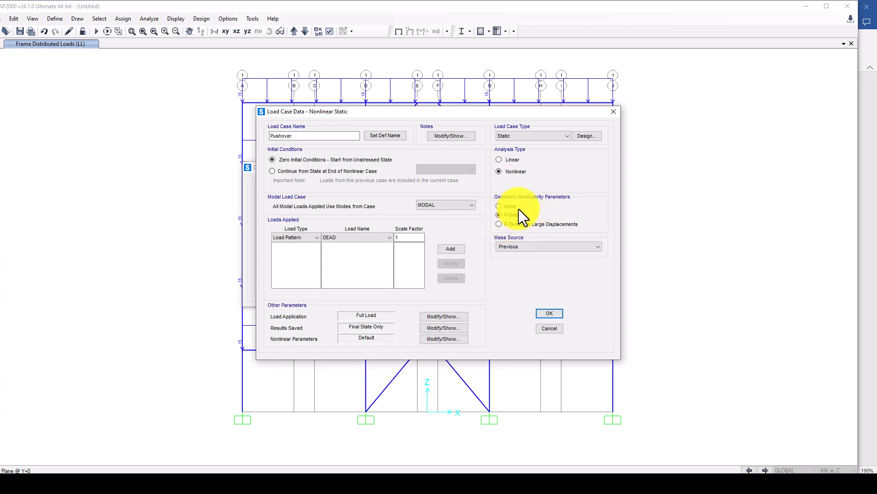
Apply an acceleration load in the UX direction with a scale factor of -1 to the Pushover case.
click(294, 237)
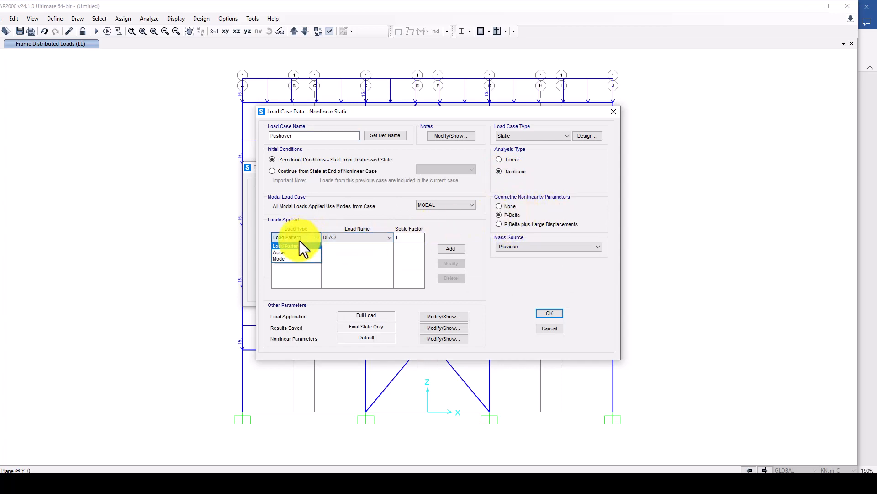
click(291, 251)
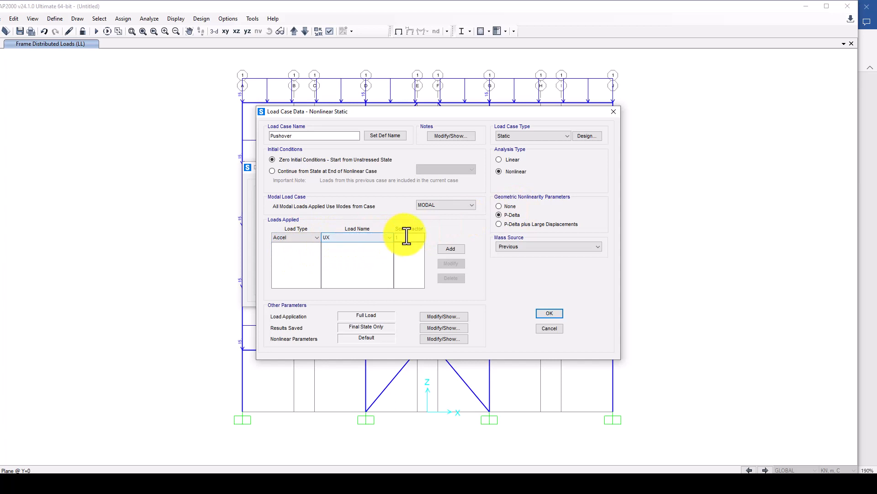
text(-1)
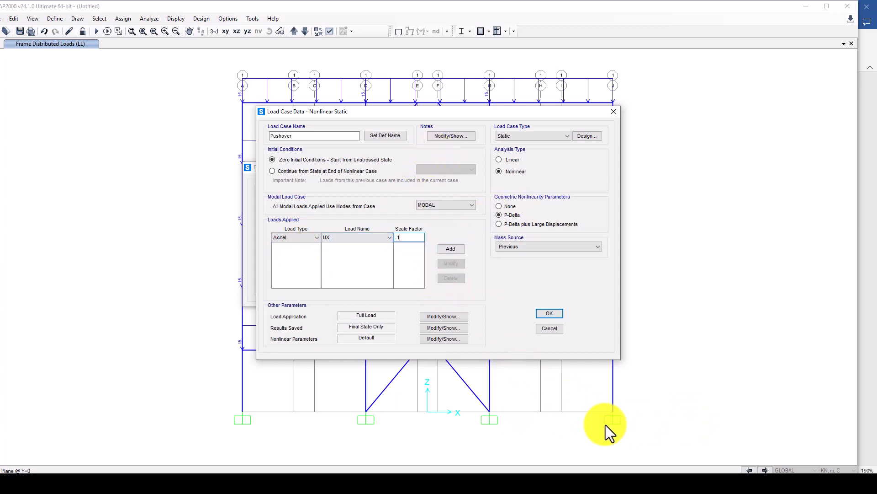
click(453, 248)
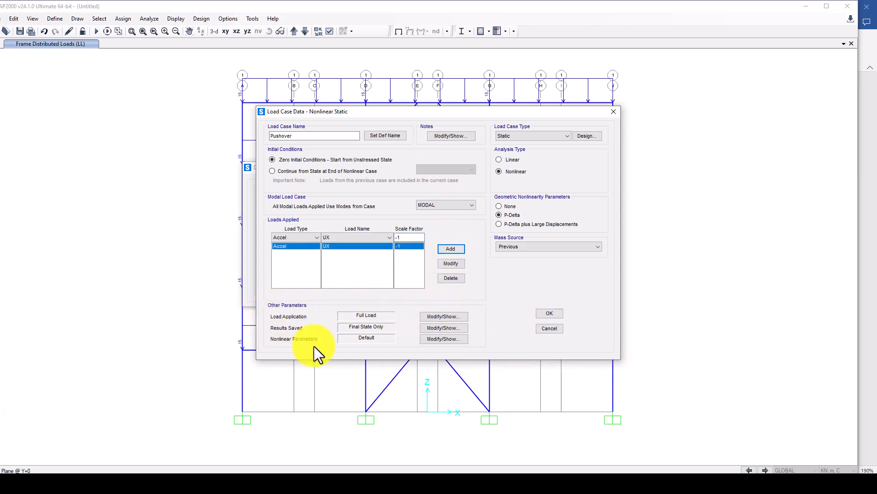
Set the Pushover load application to displacement control using conjugate displacement, with a monitored displacement of 1 m in U1 at joint 6.
click(448, 317)
click(370, 188)
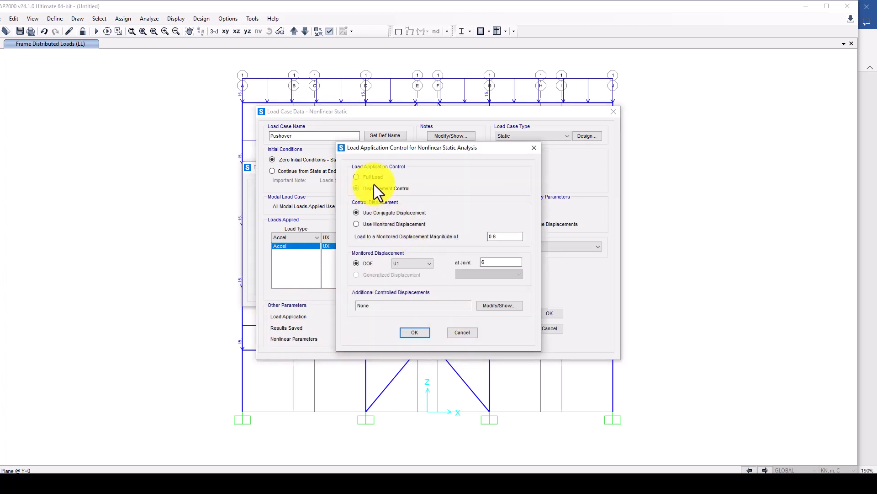
click(366, 176)
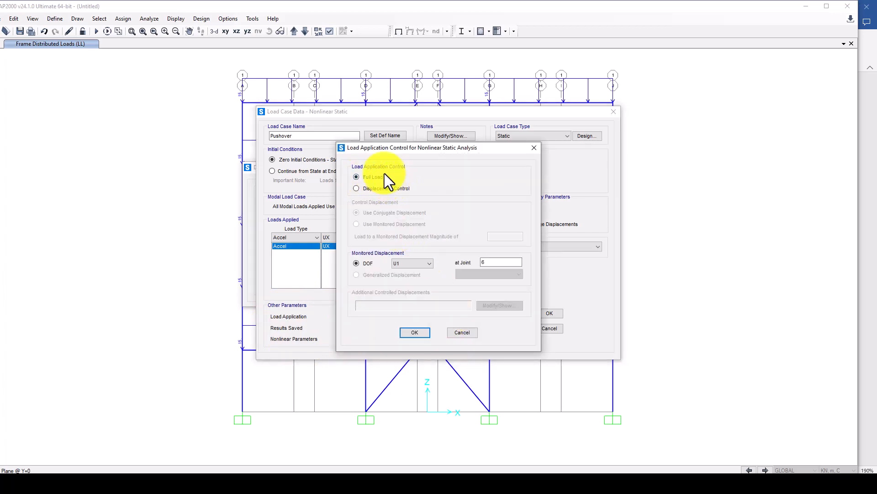
click(370, 190)
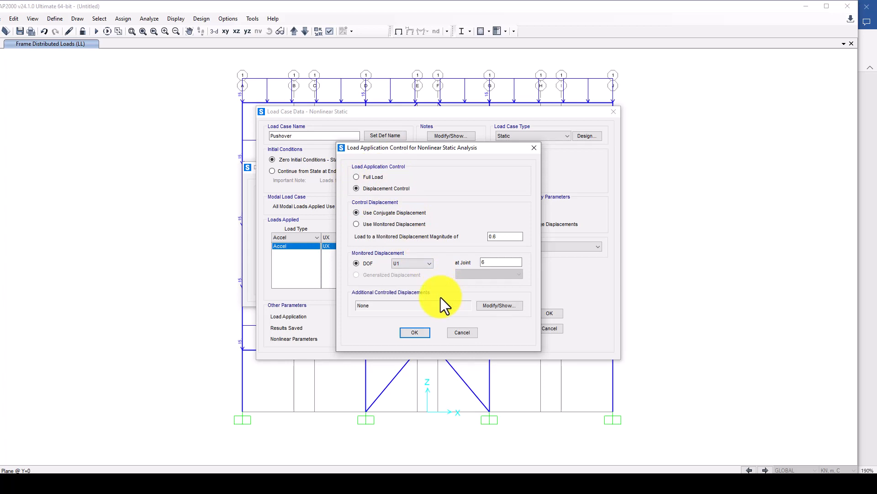
double_click(505, 237)
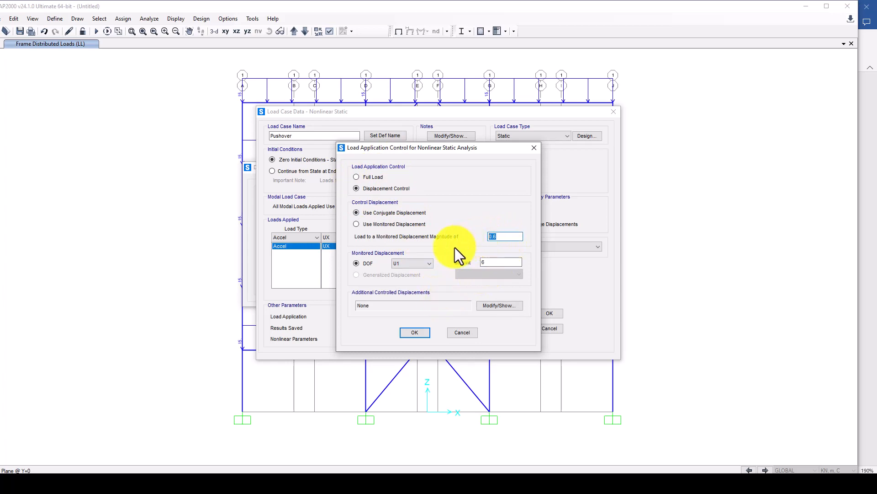
text(1)
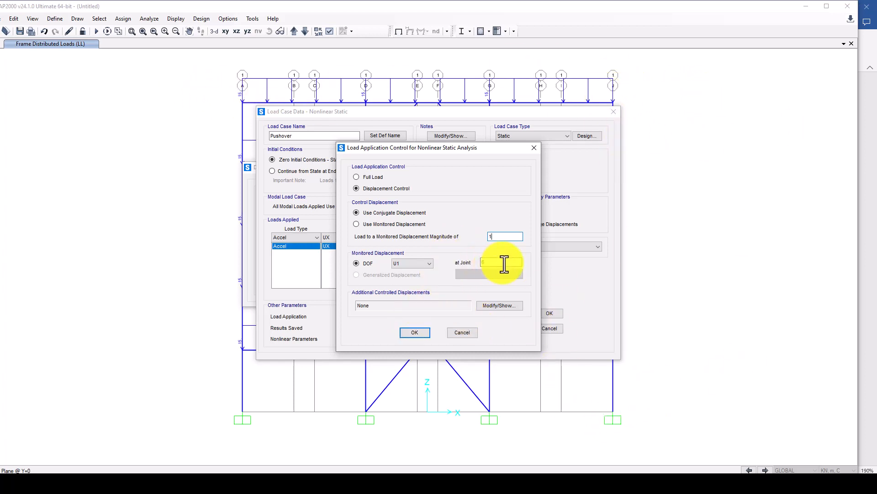
drag(502, 263, 474, 263)
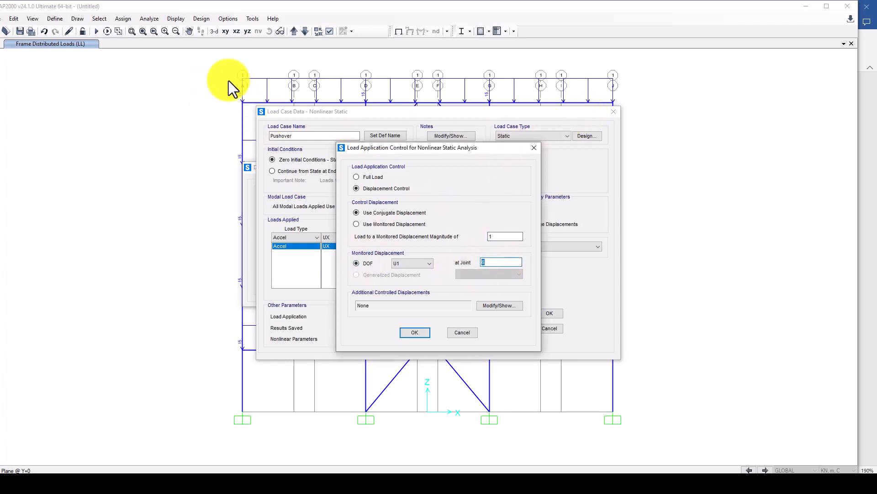
click(419, 333)
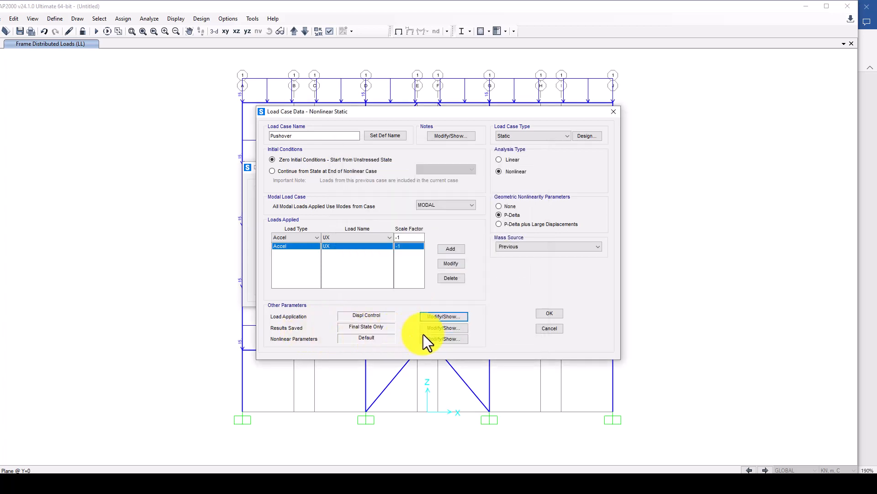
Set the Pushover case to save results at multiple states.
click(433, 329)
click(448, 214)
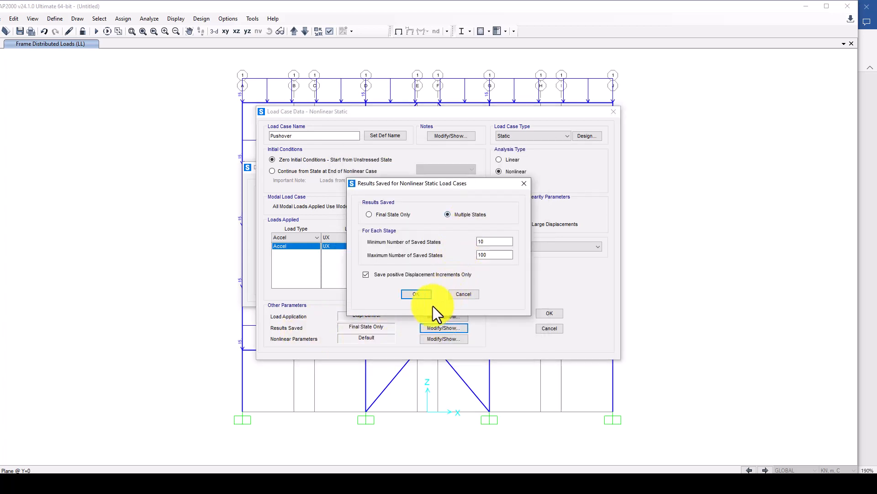
click(416, 294)
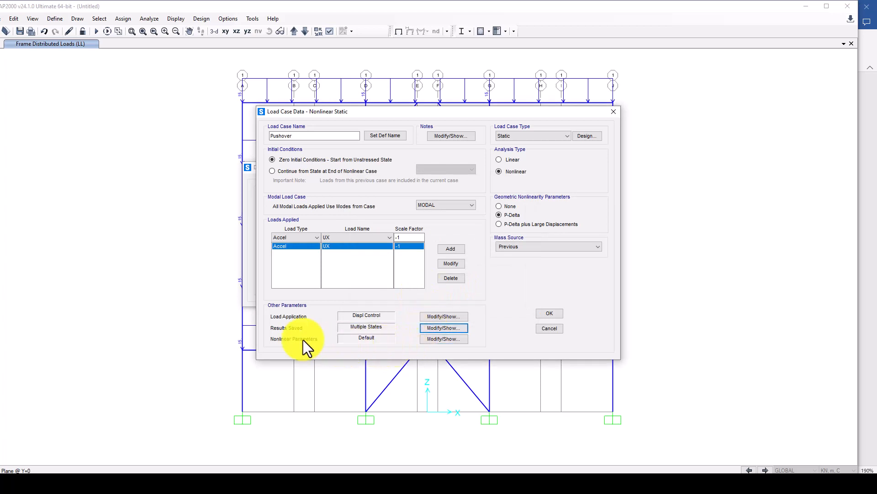
Keep the Iterative Event-to-Event solution scheme in the Pushover nonlinear parameters and save the load case definitions.
click(438, 339)
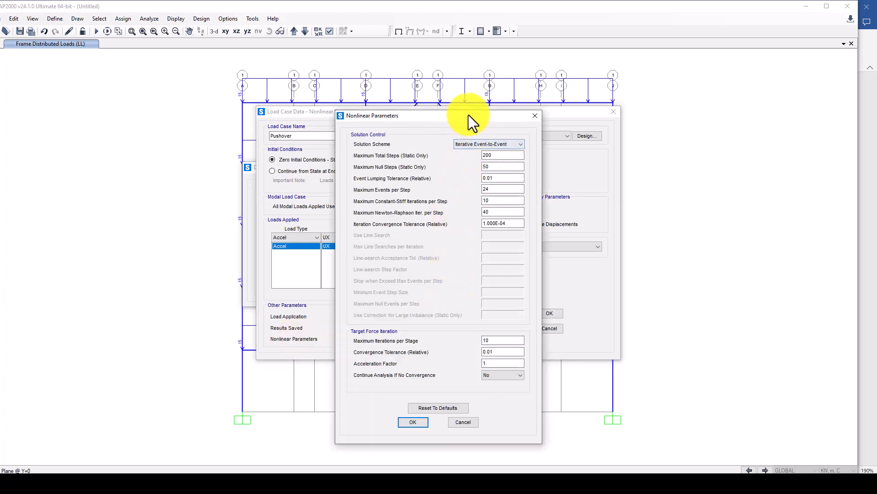
drag(468, 115, 443, 93)
click(441, 121)
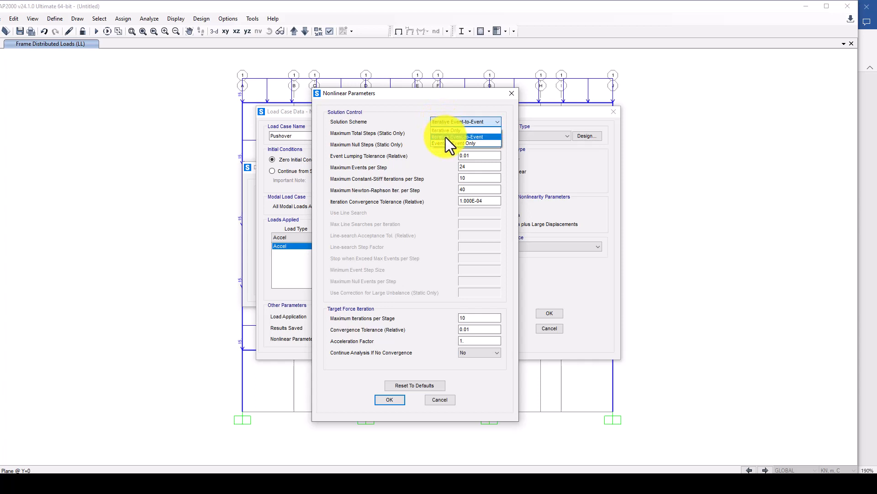
click(457, 137)
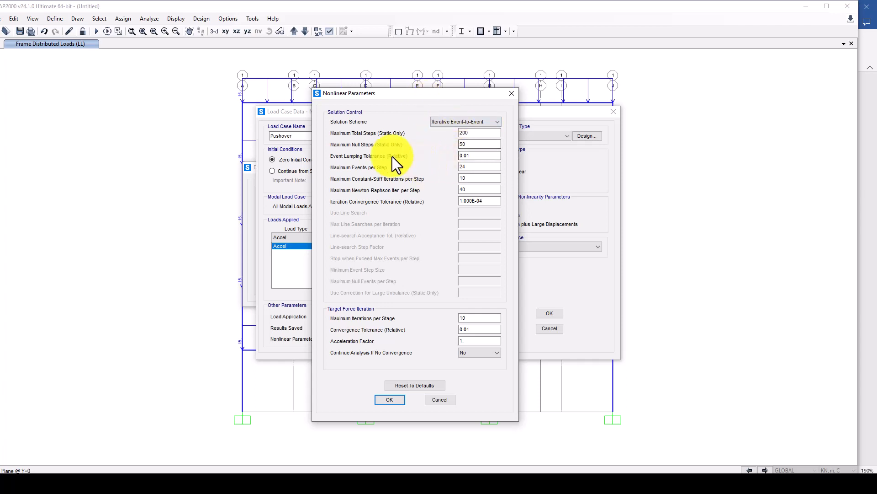
key(Tab)
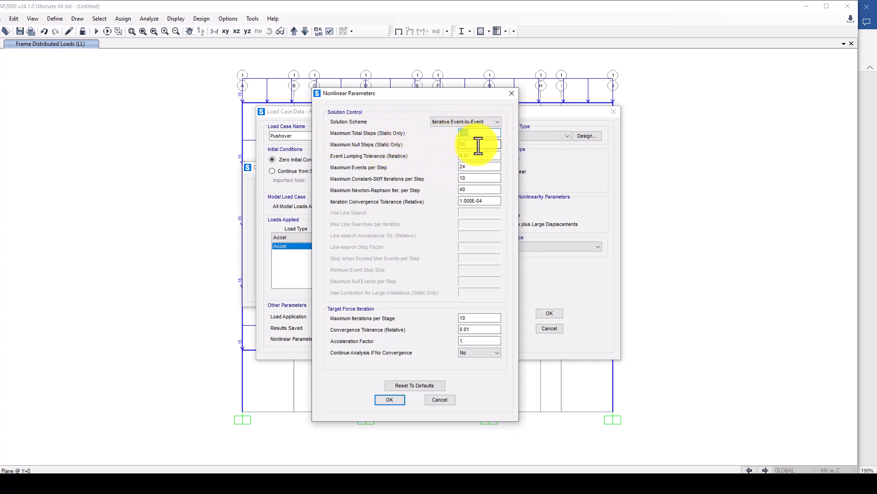
key(Tab)
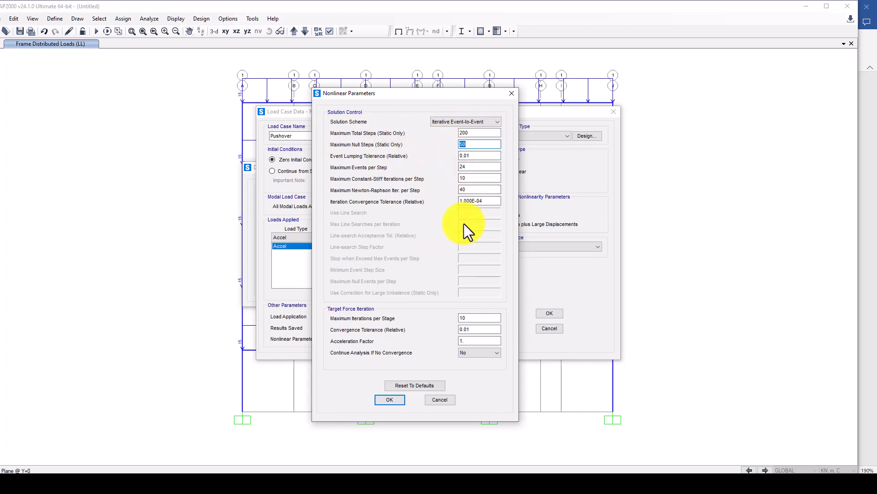
click(476, 145)
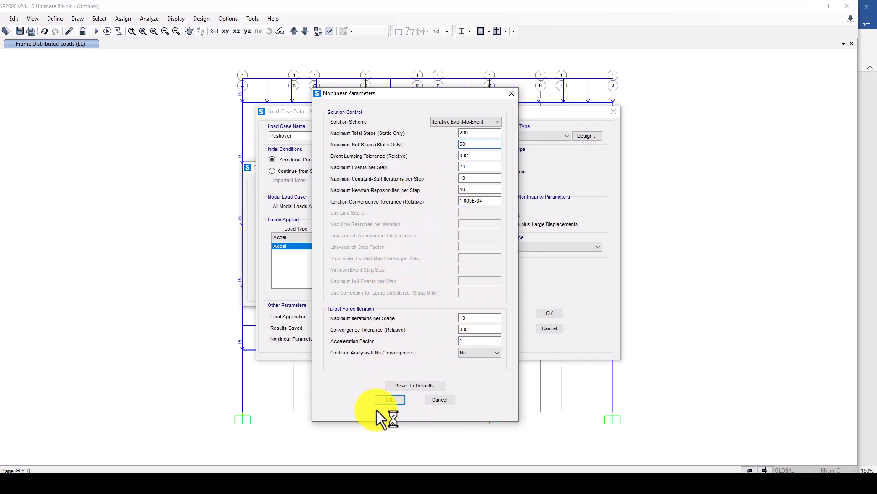
click(547, 312)
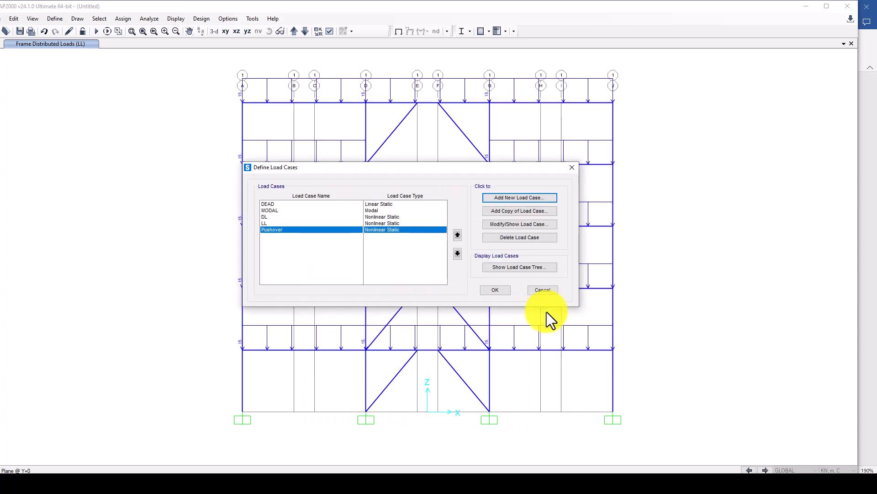
click(494, 289)
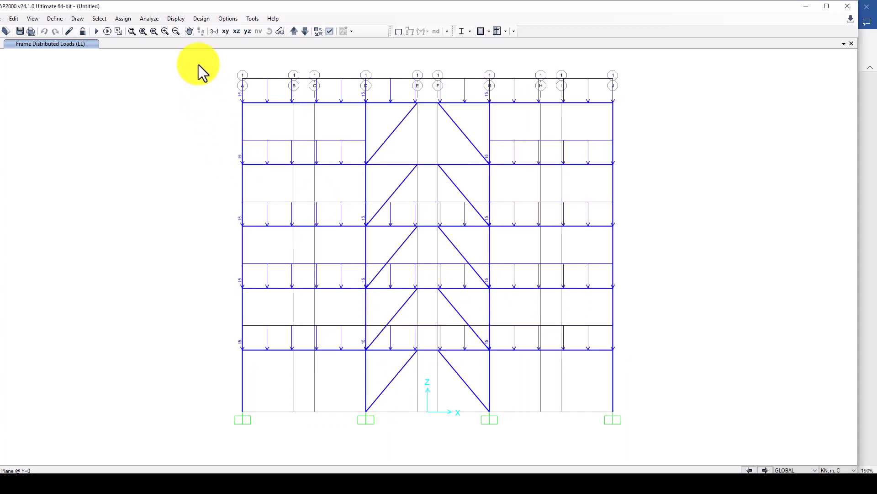
Set the analysis options to the XZ plane frame degrees of freedom.
click(151, 19)
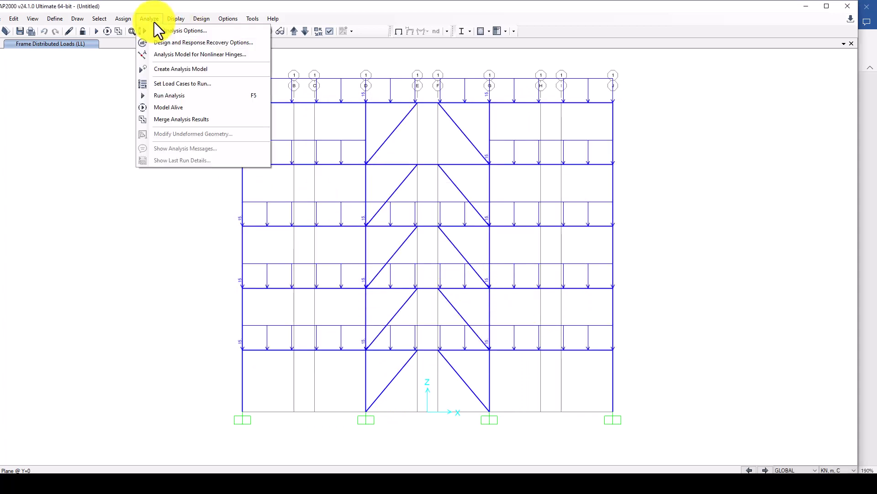
click(183, 31)
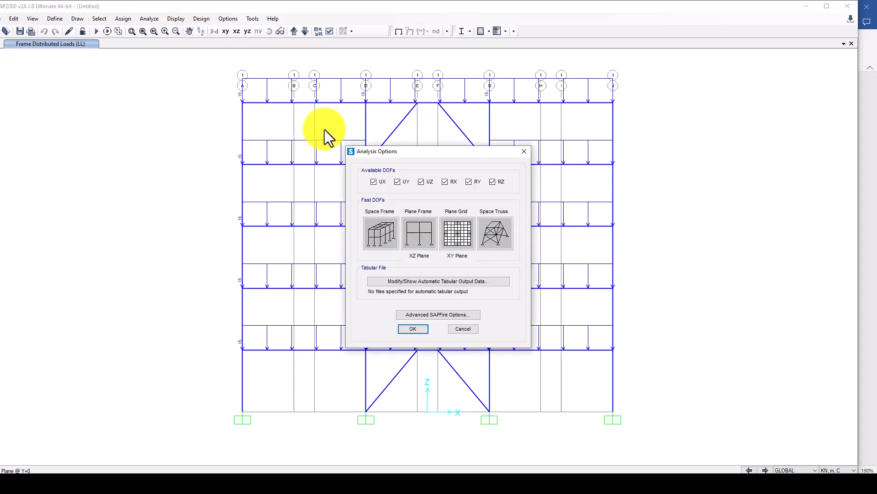
click(419, 231)
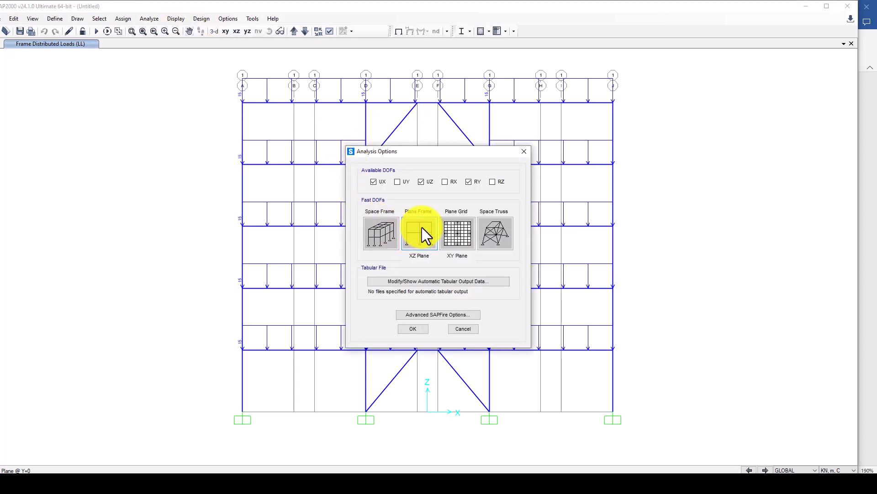
click(405, 329)
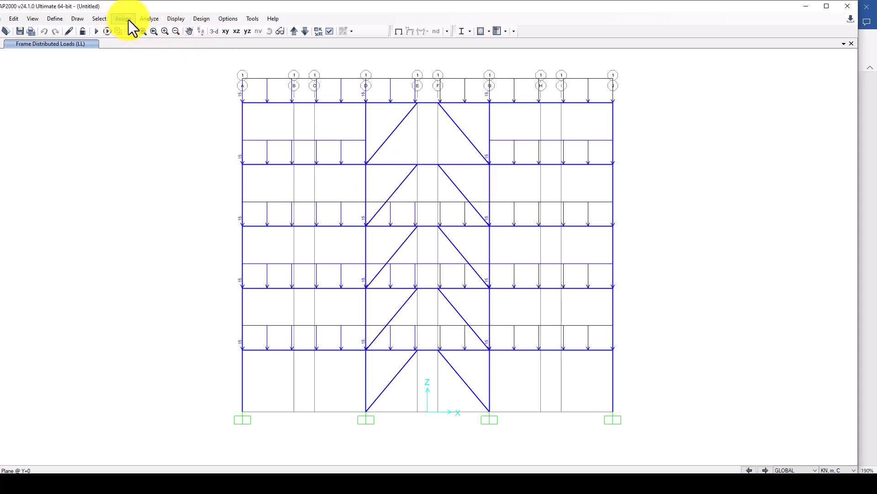
Keep all load cases, from DEAD through Pushover, set to run and accept the run settings.
click(149, 19)
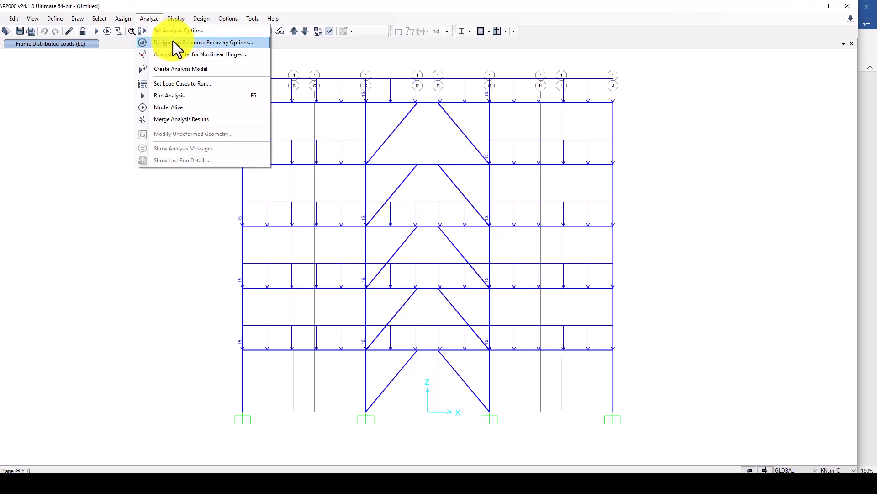
click(196, 96)
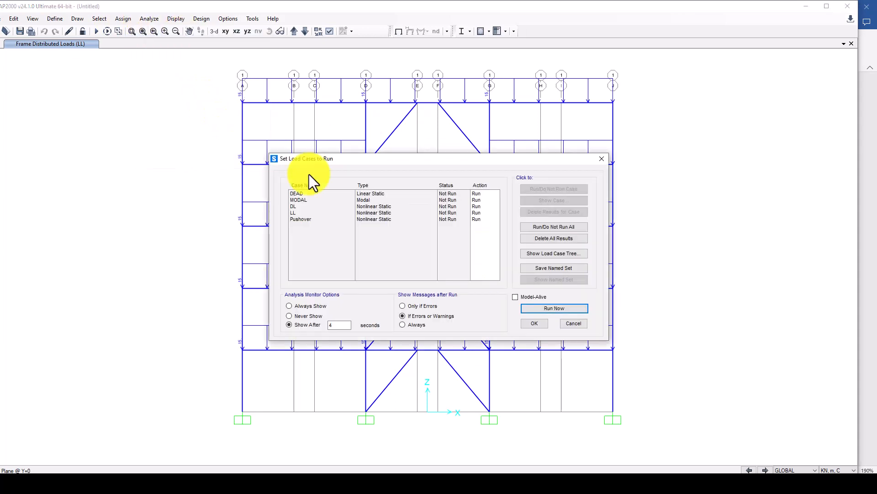
click(360, 201)
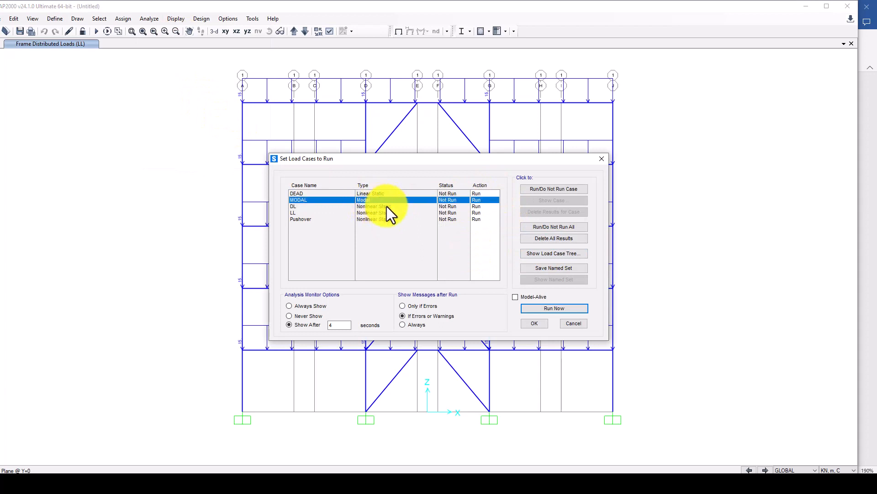
click(534, 324)
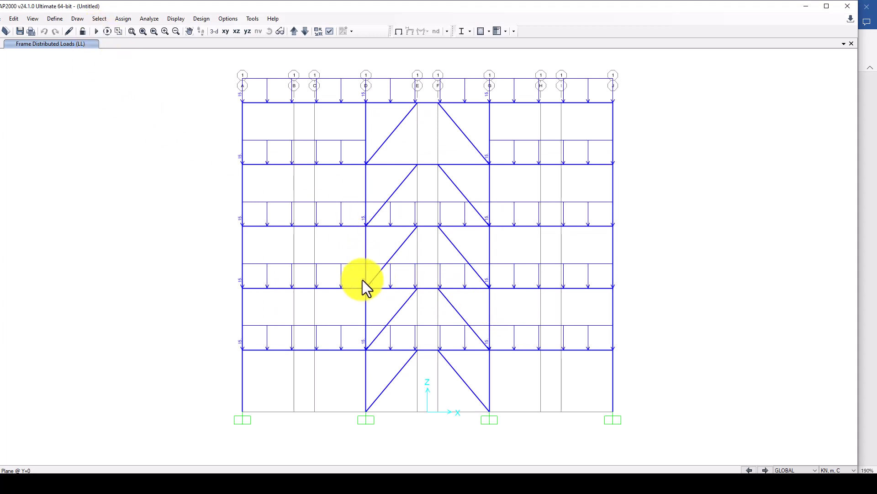
Run the analysis, saving the model over EBF.sdb in the 2D-Frame folder on the desktop.
click(97, 32)
click(532, 309)
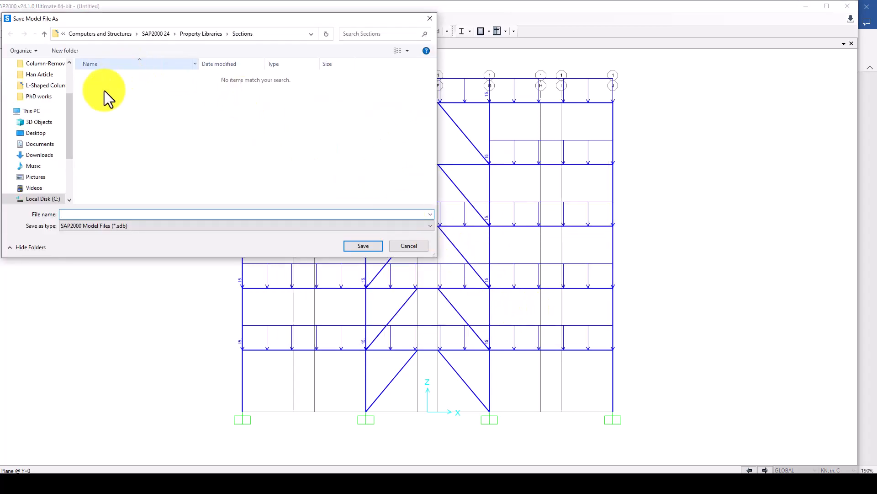
click(39, 133)
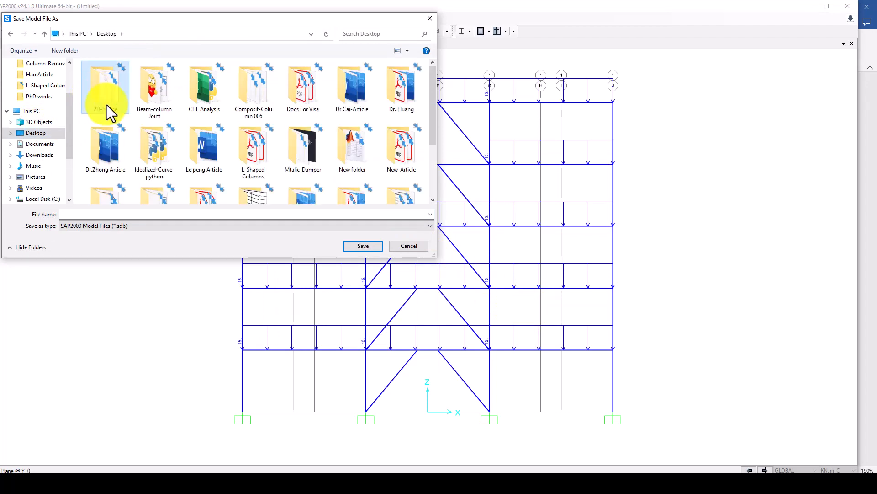
double_click(106, 106)
click(102, 79)
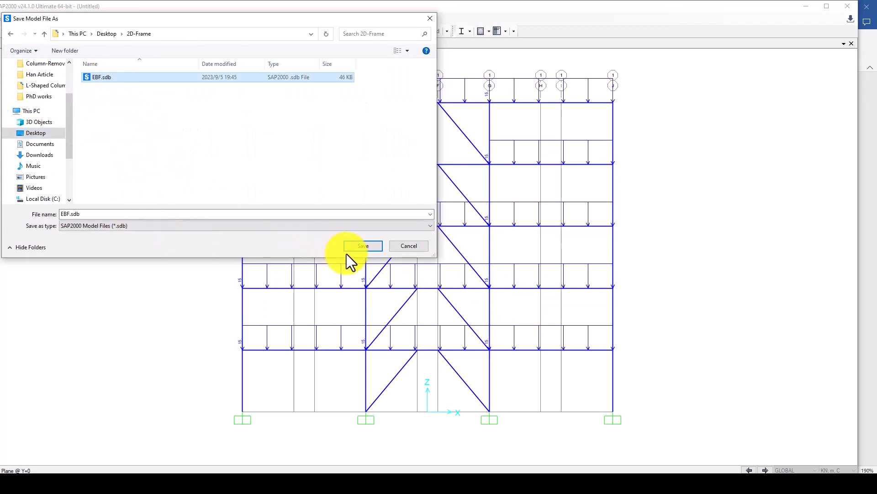
click(363, 246)
click(452, 245)
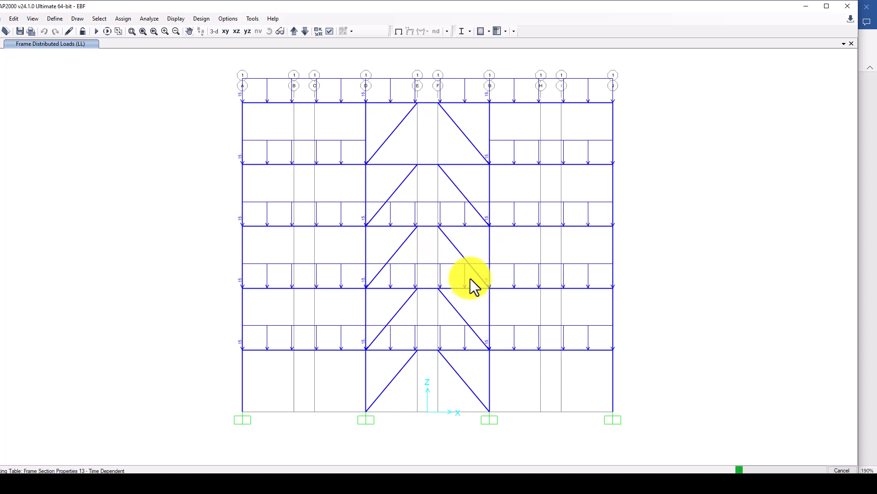
Maximize the program window and dismiss the analysis messages once the run is complete.
drag(652, 7, 665, 10)
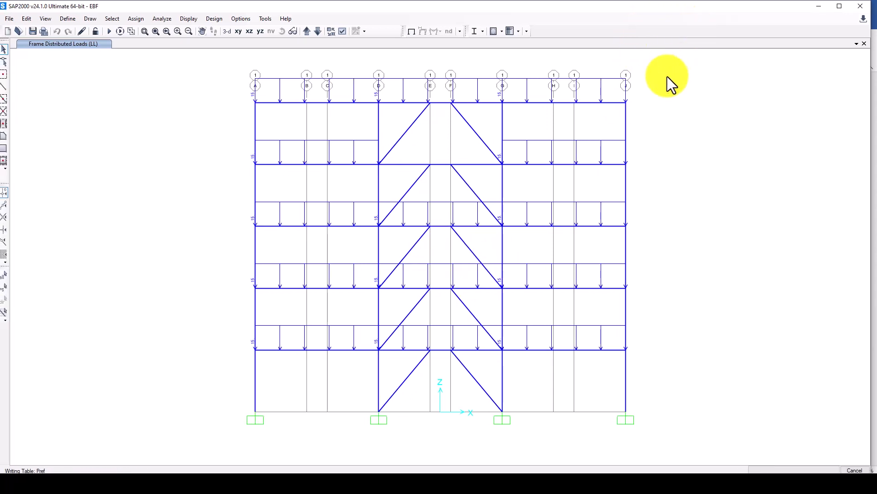
click(840, 6)
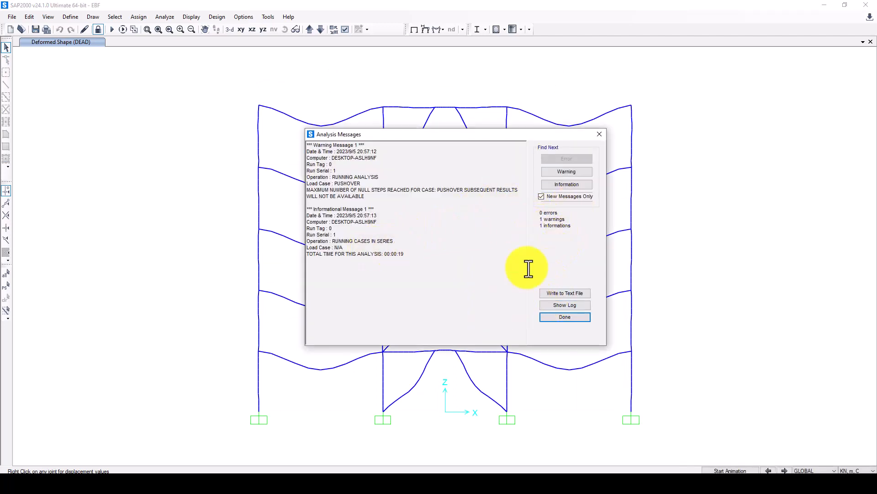
click(572, 317)
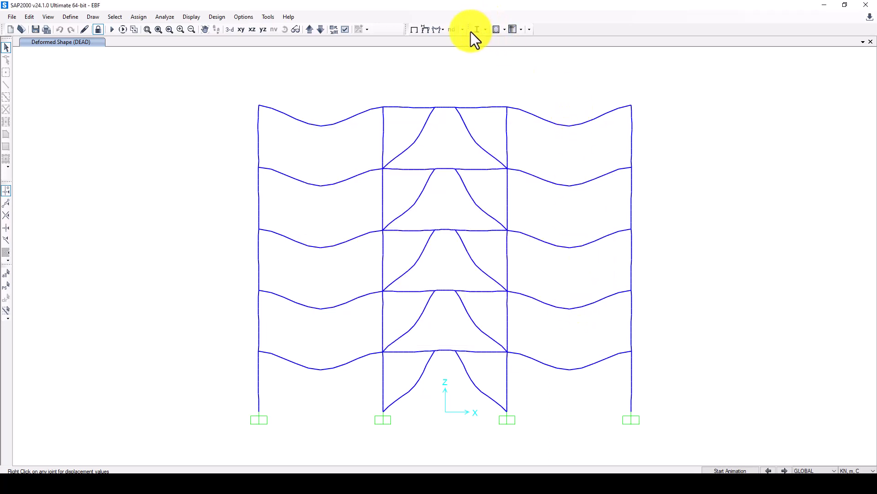
Display the deformed shape for the Pushover case as an envelope with Ux contours drawn on the objects.
click(428, 29)
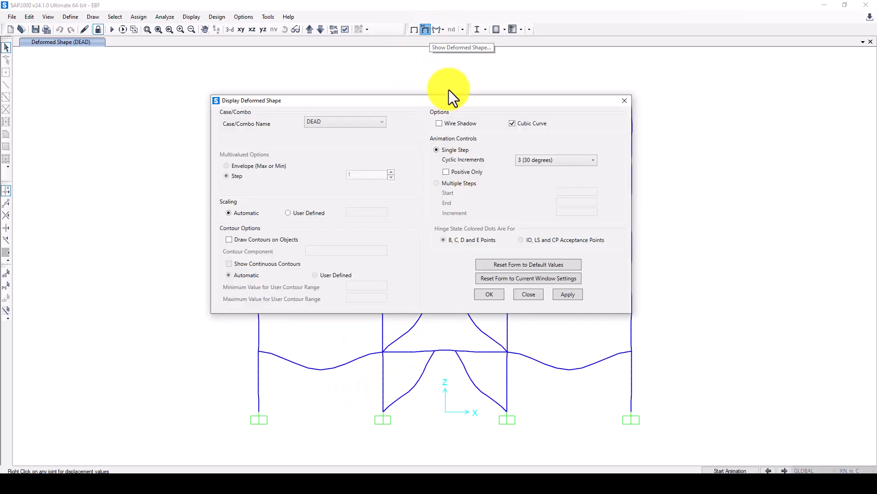
click(337, 123)
click(332, 161)
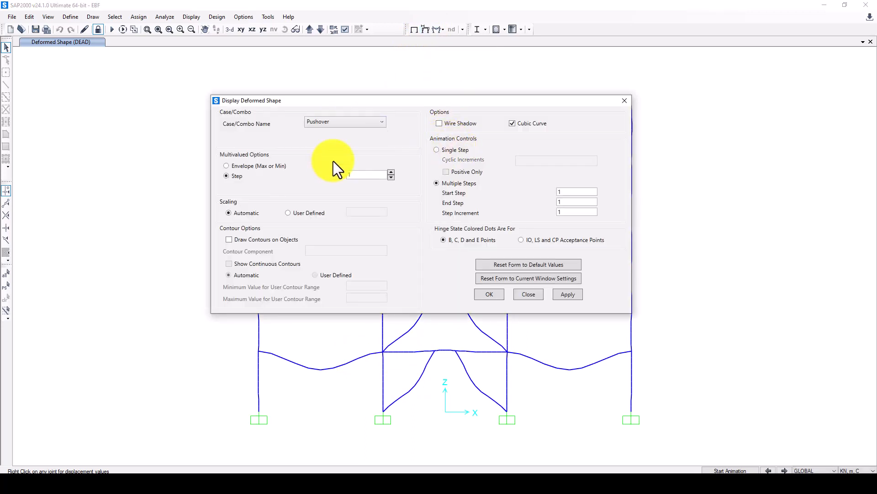
click(256, 166)
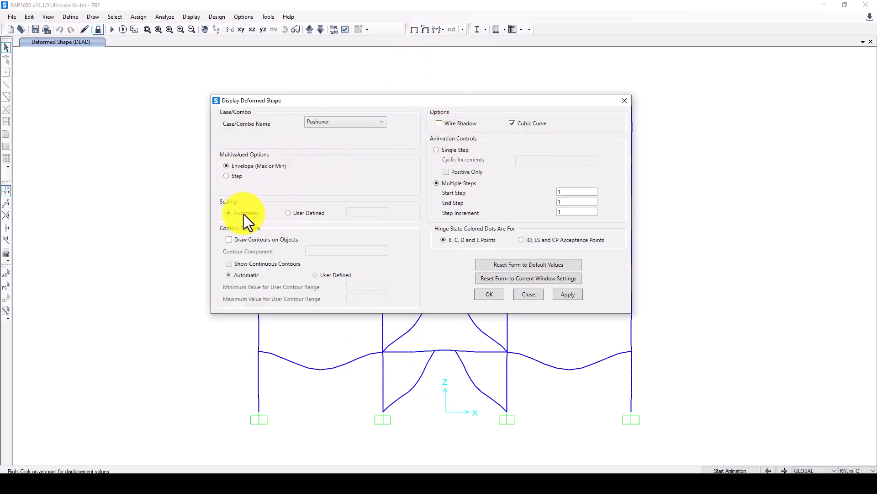
click(244, 241)
click(325, 252)
click(325, 252)
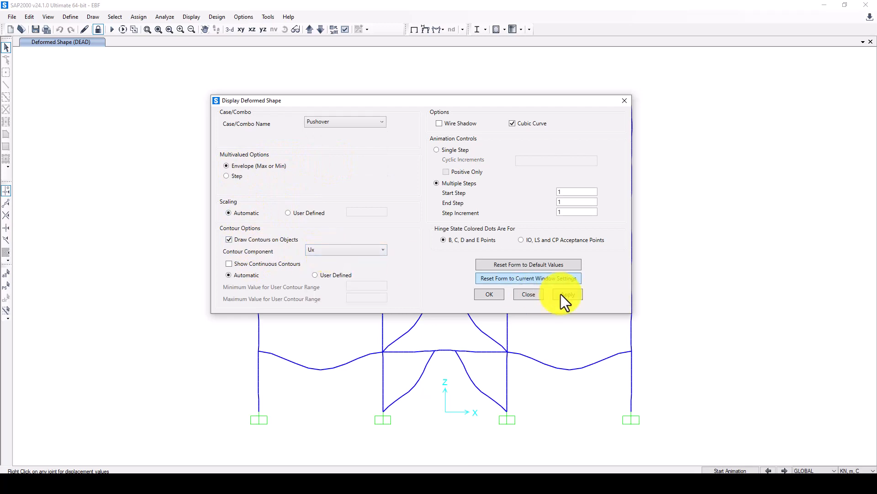
click(486, 294)
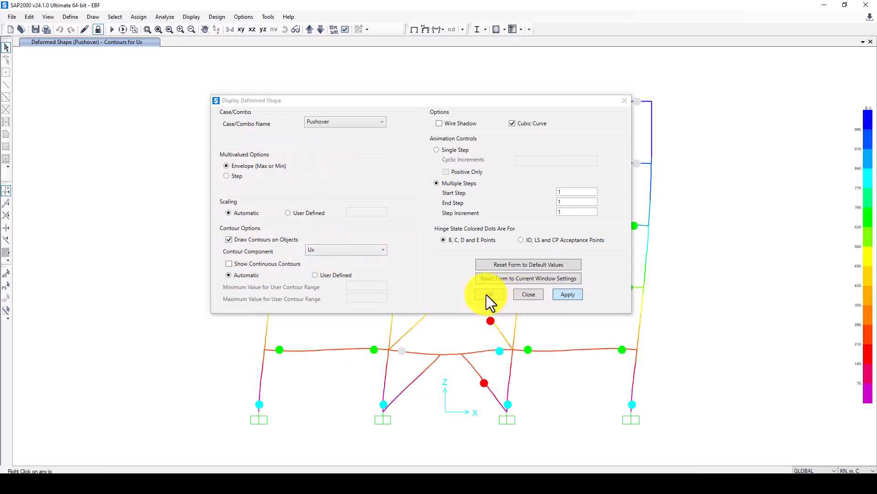
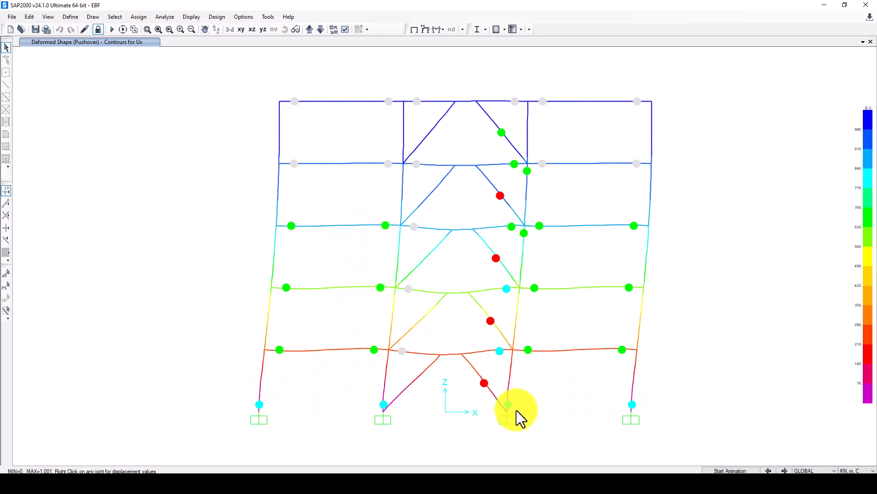
Display the Pushover deformed shape at step 1 and advance through the states to step 19 to follow hinge formation.
click(769, 471)
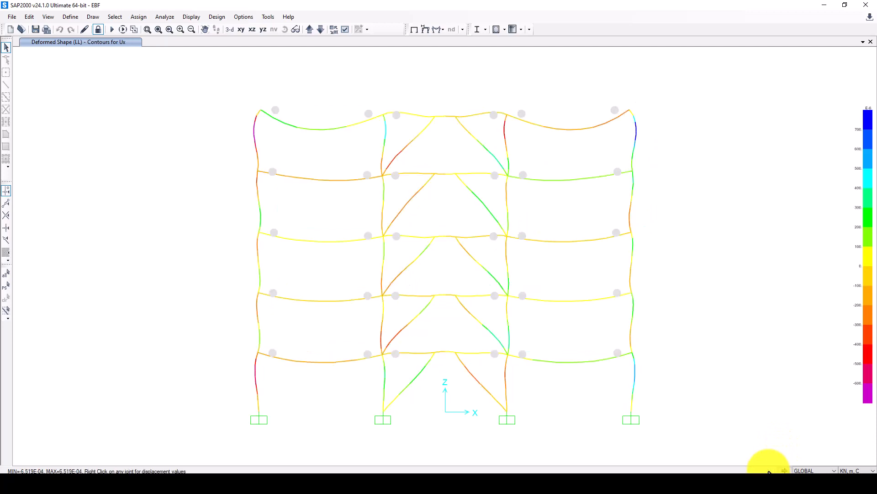
click(425, 30)
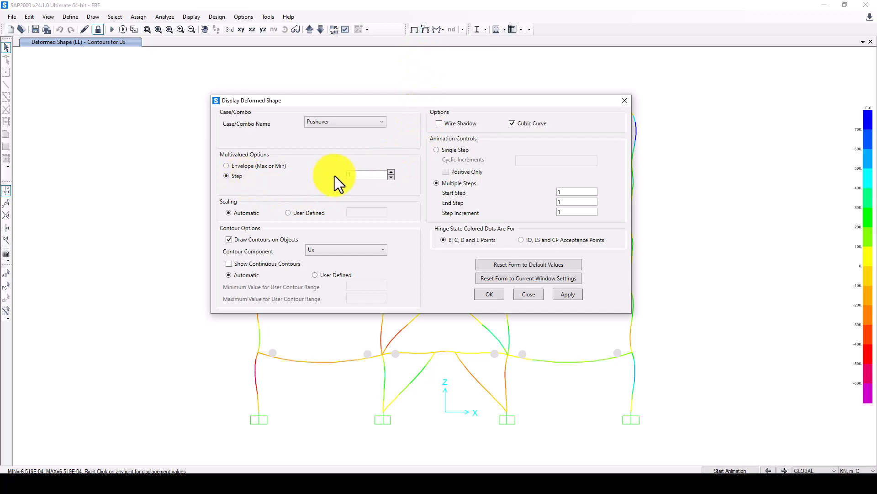
click(490, 295)
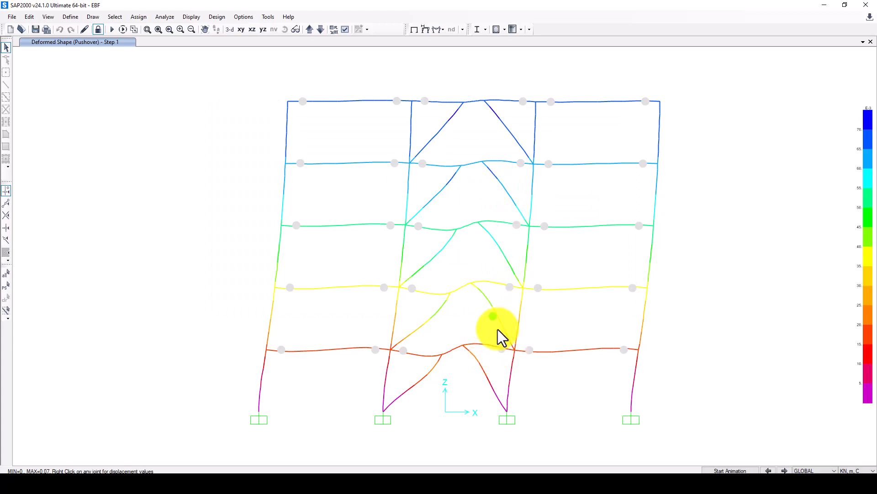
click(785, 470)
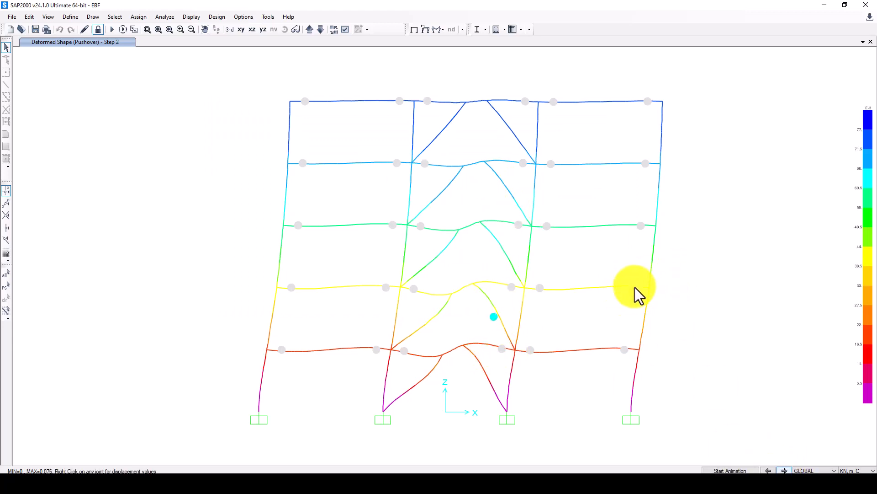
click(785, 470)
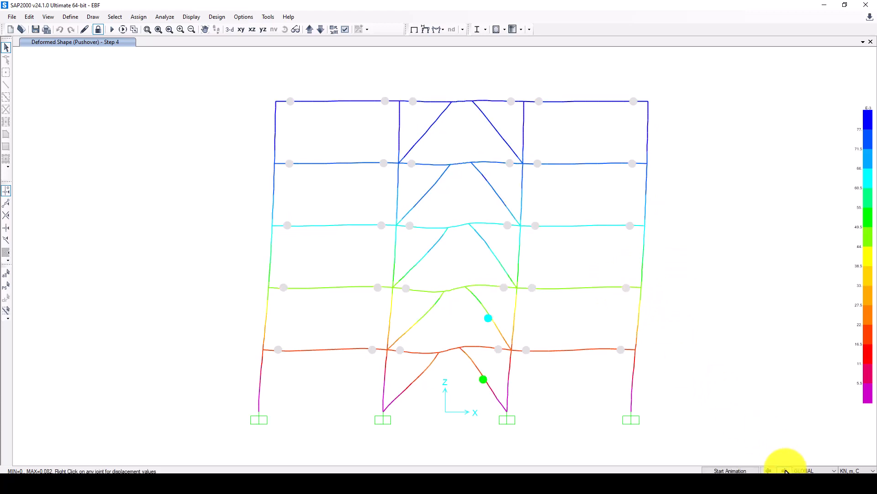
click(785, 471)
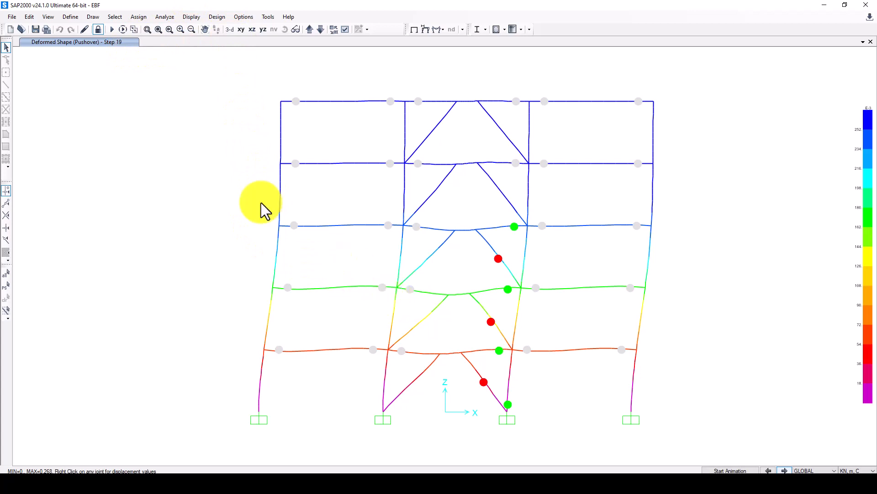
Show the static pushover curve of resultant base shear versus monitored displacement for the Pushover case.
click(191, 17)
click(195, 17)
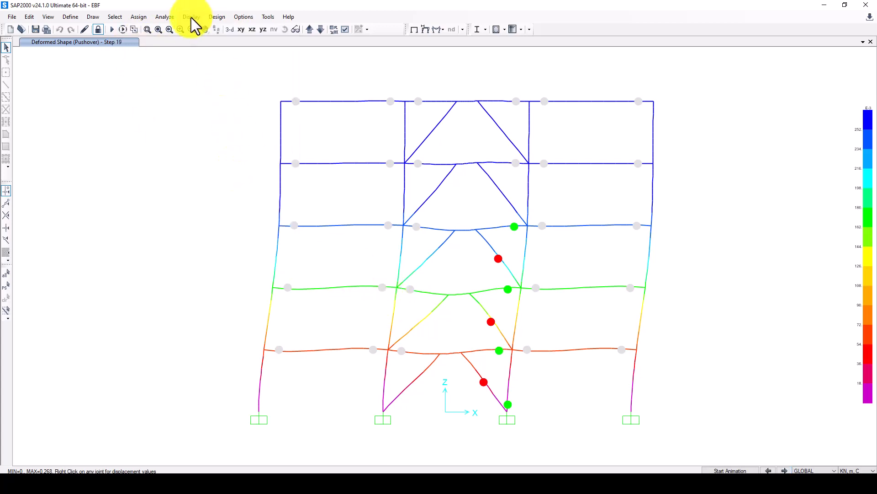
click(192, 17)
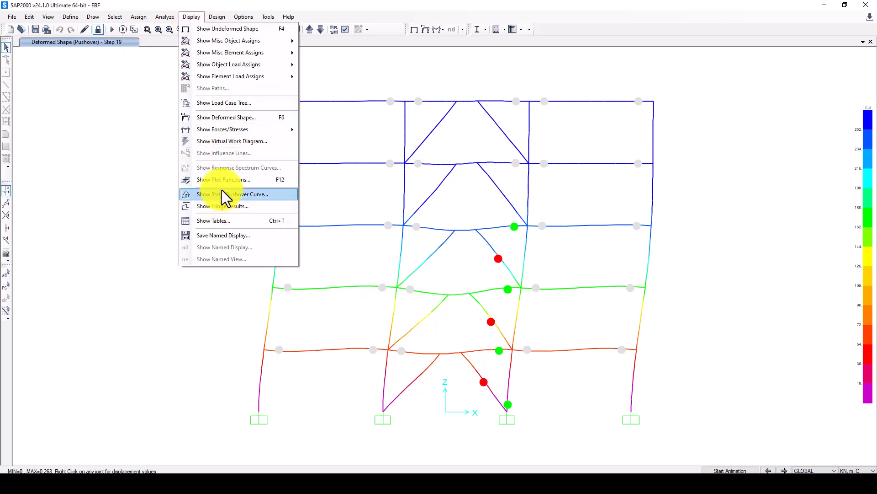
click(246, 196)
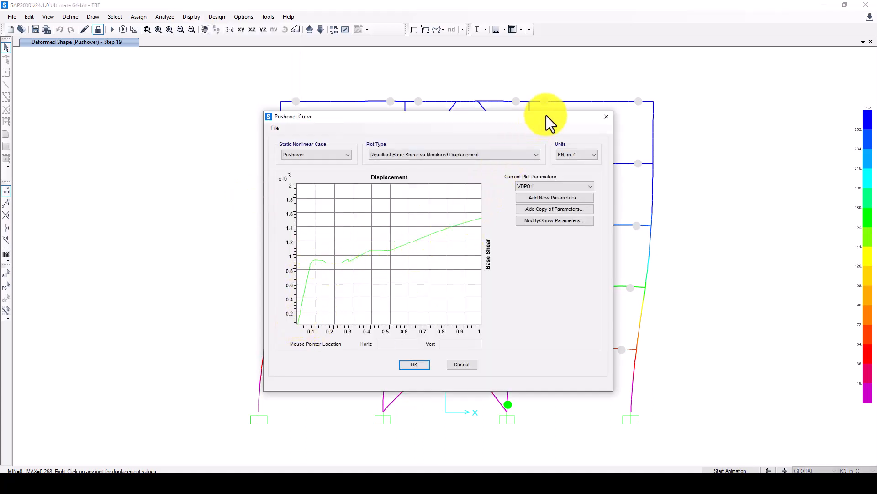
drag(546, 115, 568, 94)
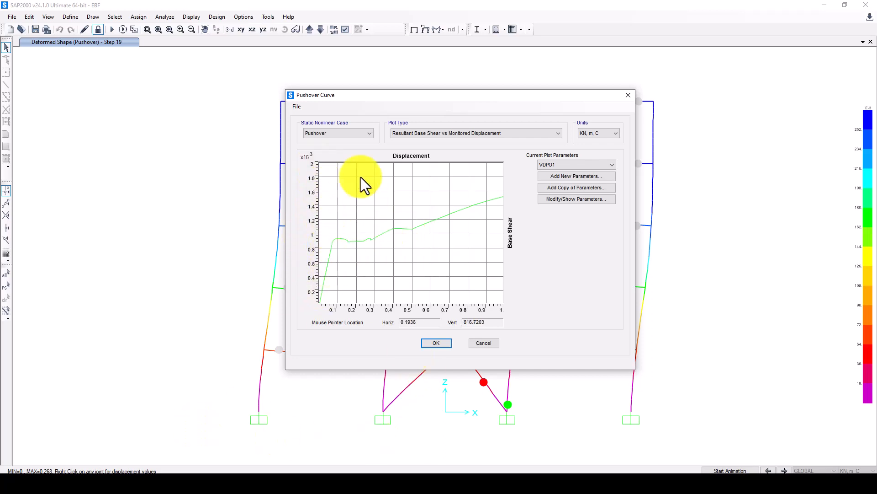
Display the pushover curve's data table and select its displacement and base force columns.
click(297, 107)
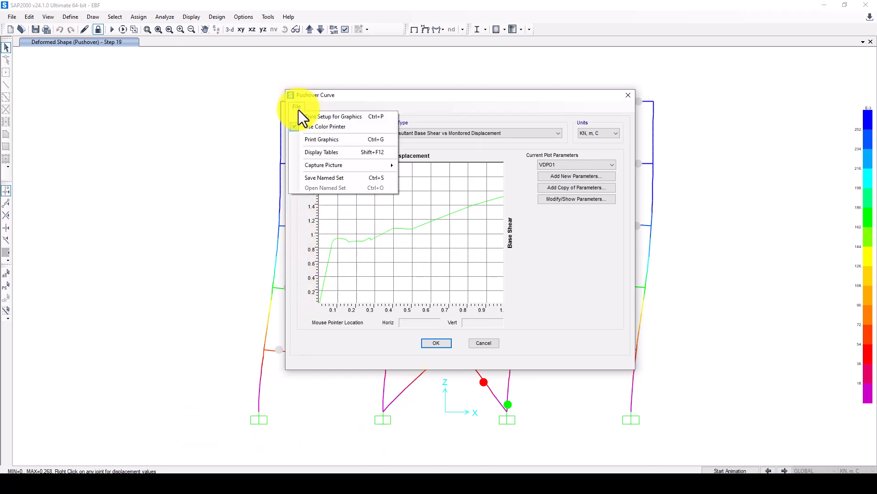
click(325, 152)
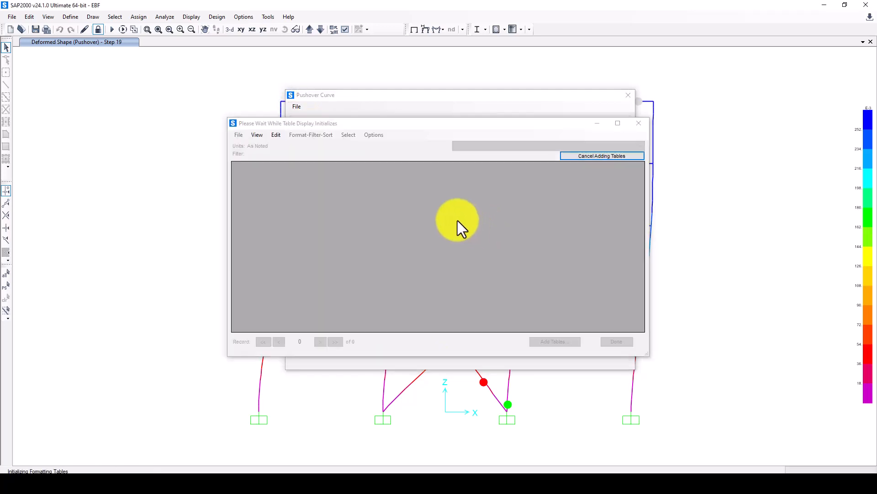
drag(344, 184, 359, 282)
scroll(427, 284, down, 2)
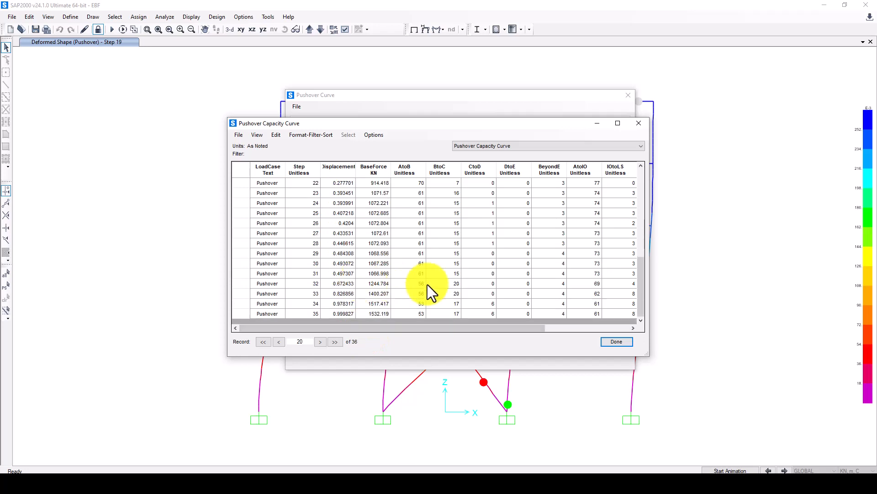
scroll(596, 252, up, 8)
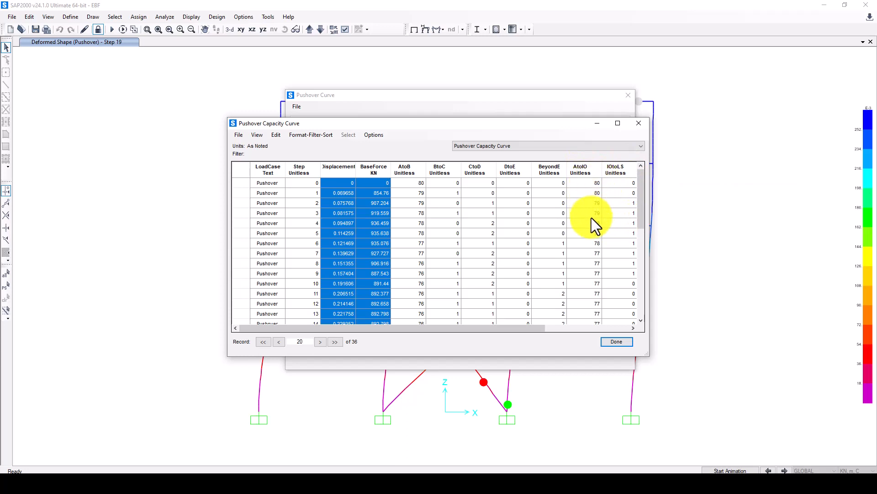
Examine the hinge state and performance level columns of the pushover capacity curve table across the steps.
click(618, 235)
scroll(613, 292, down, 7)
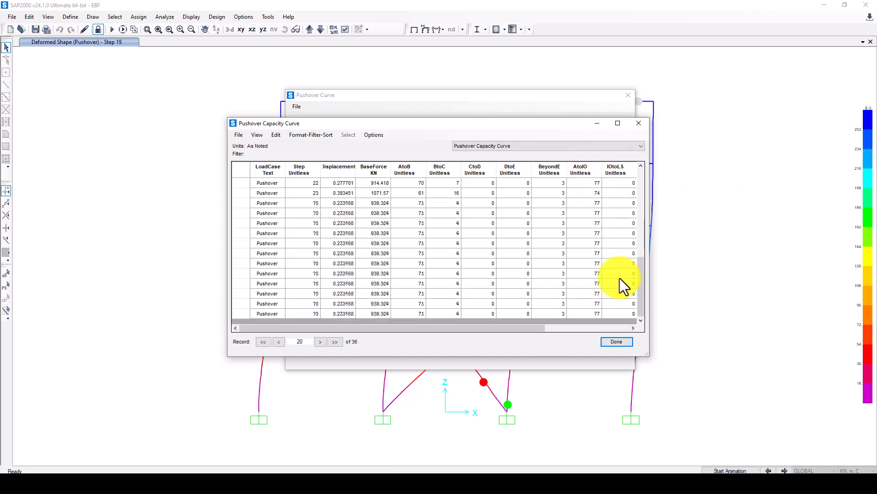
drag(539, 327, 629, 320)
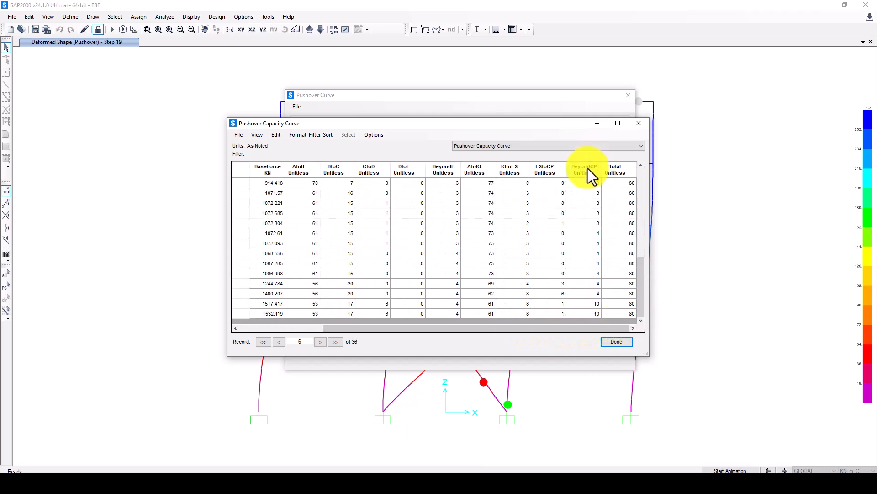
scroll(586, 207, up, 2)
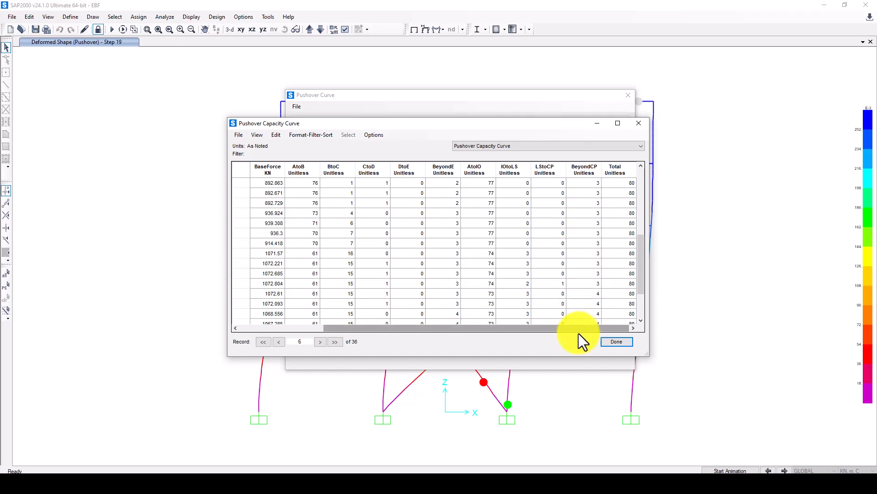
drag(579, 334, 402, 329)
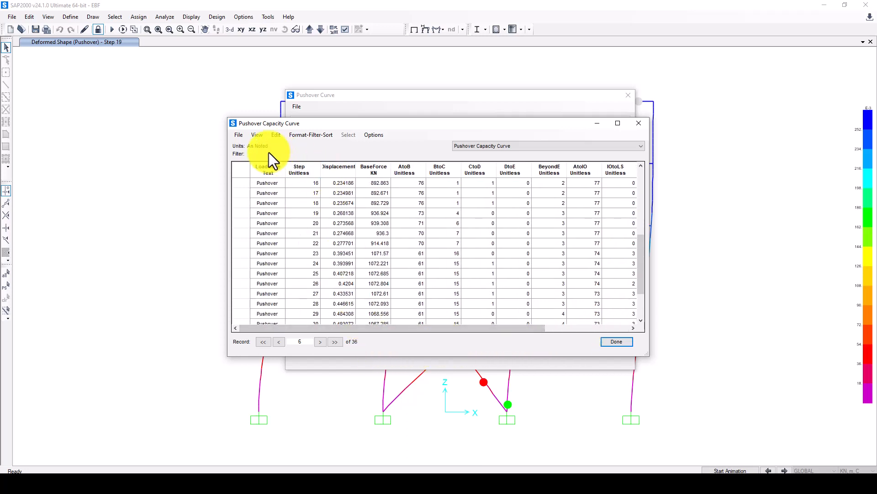
Close the pushover capacity curve table and plot the curve as FEMA 440 Equivalent Linearization.
click(238, 134)
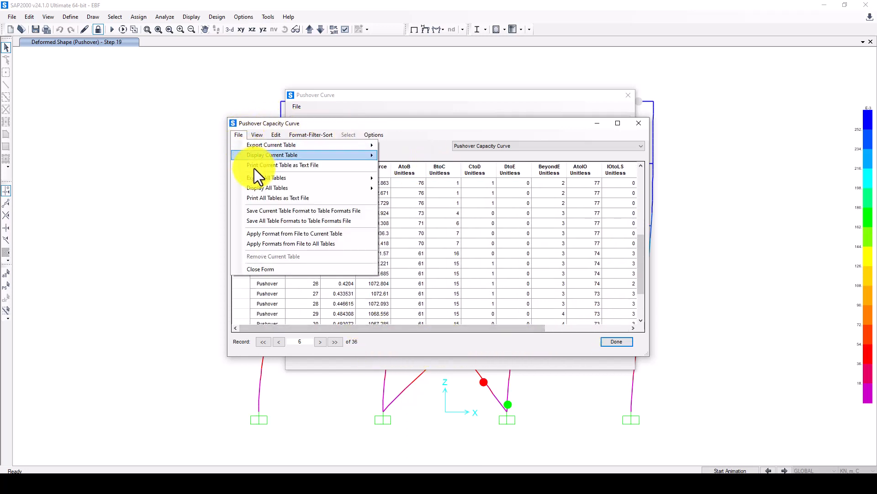
mouse_move(297, 180)
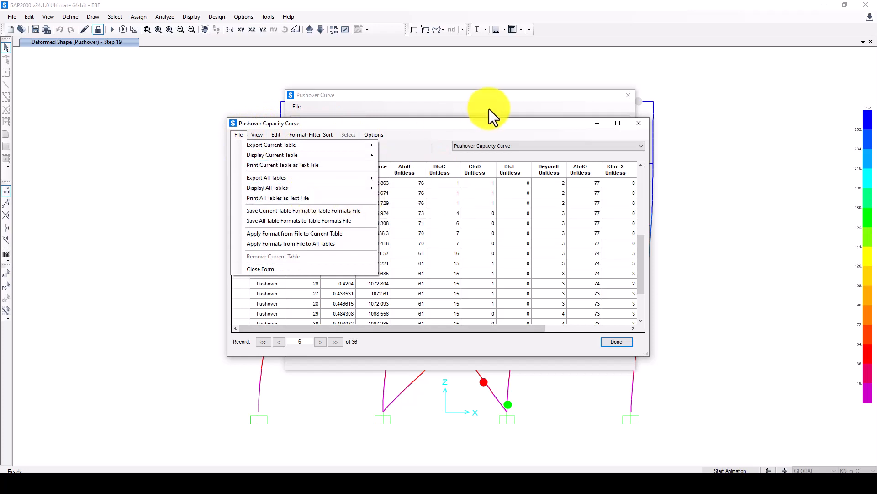
click(639, 122)
click(639, 122)
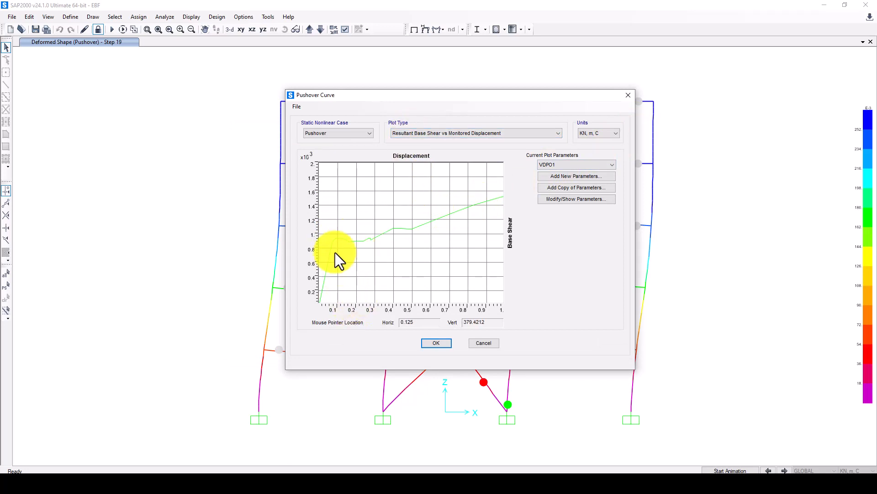
click(422, 133)
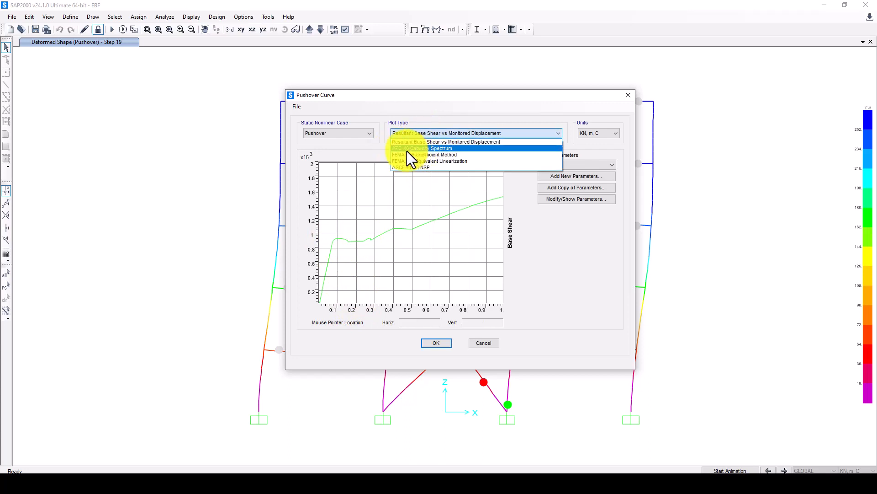
click(465, 161)
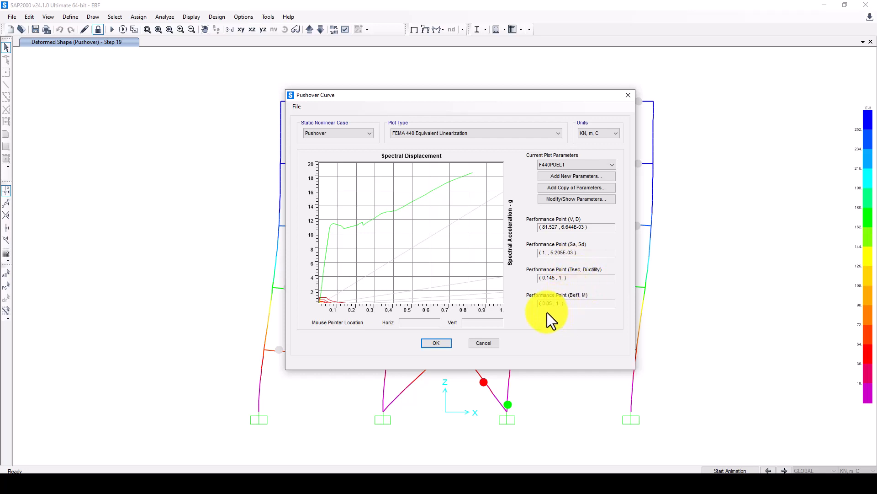
Plot the Pushover case as an ATC-40 Capacity Spectrum to review its performance point and close the pushover curve.
click(533, 133)
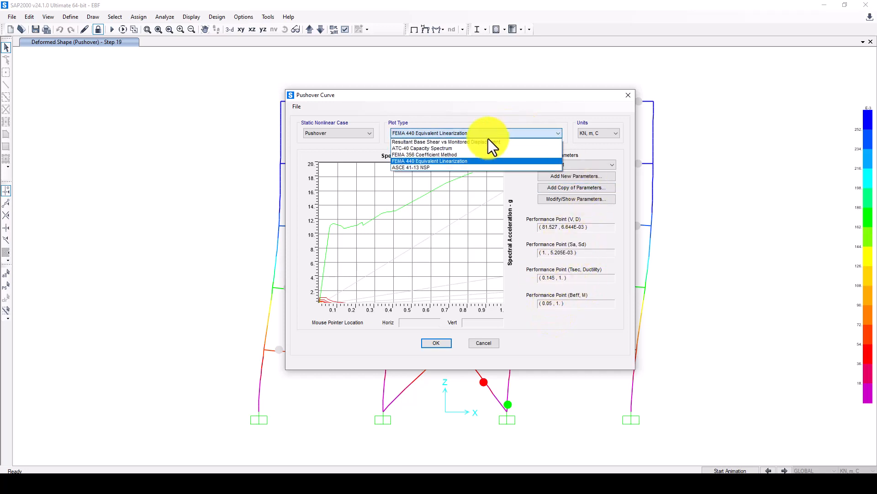
click(449, 149)
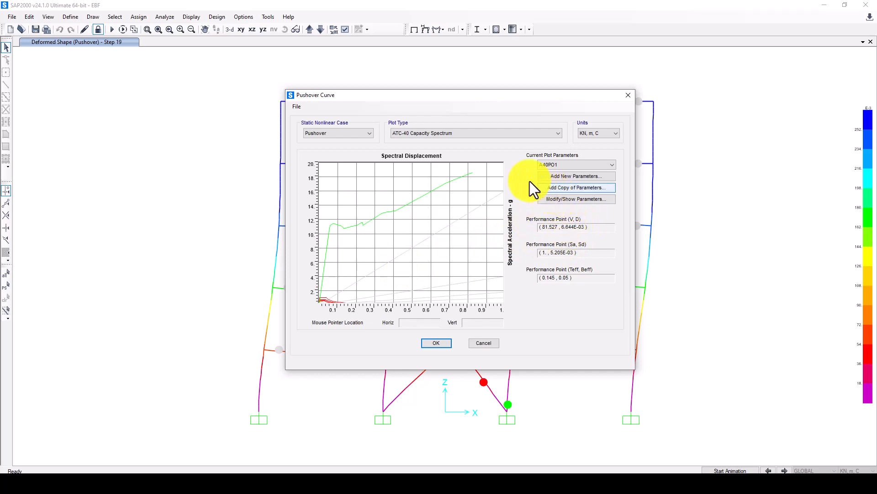
click(330, 131)
click(330, 130)
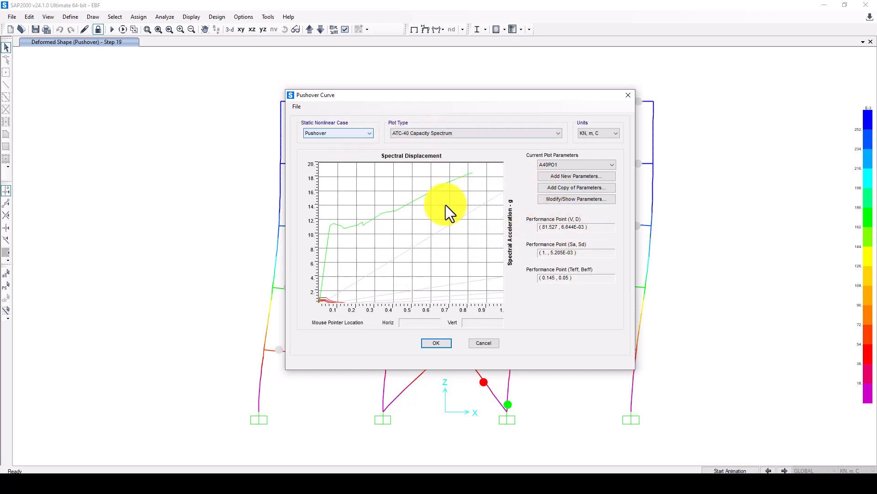
click(439, 344)
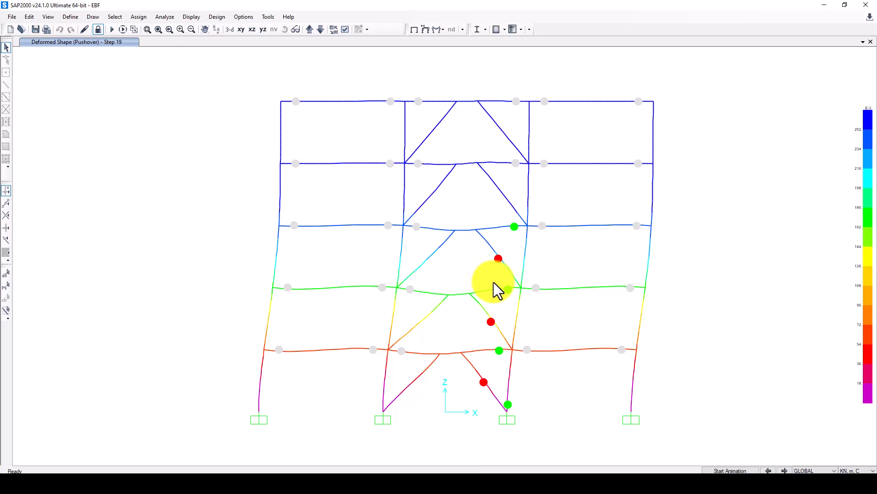
Show the hinge results for the Pushover load case and plot brace hinge 41H1 (Auto P).
click(190, 17)
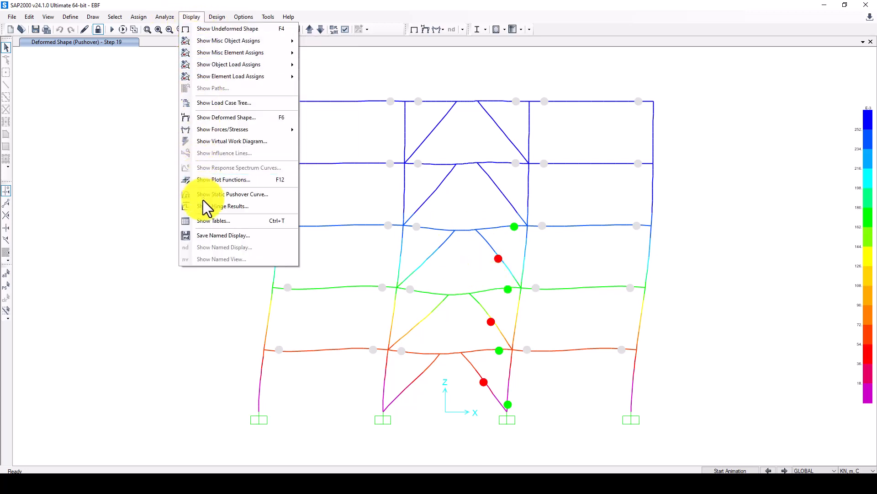
click(235, 205)
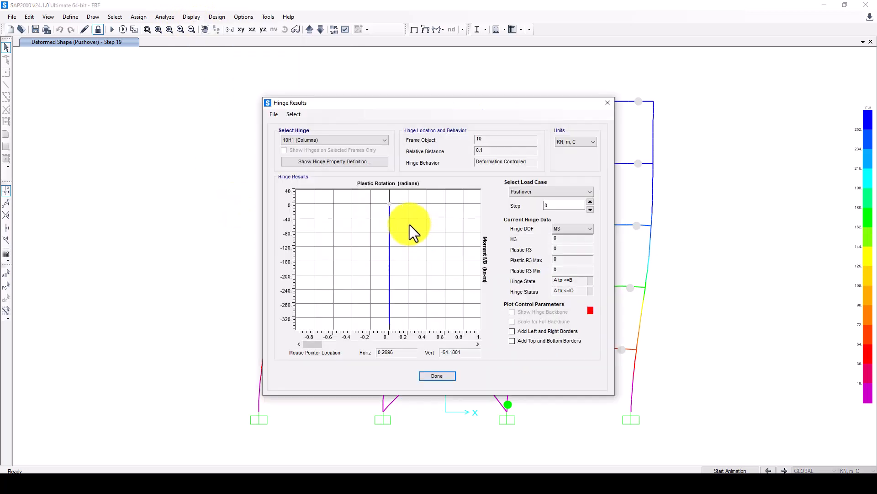
drag(506, 105, 425, 64)
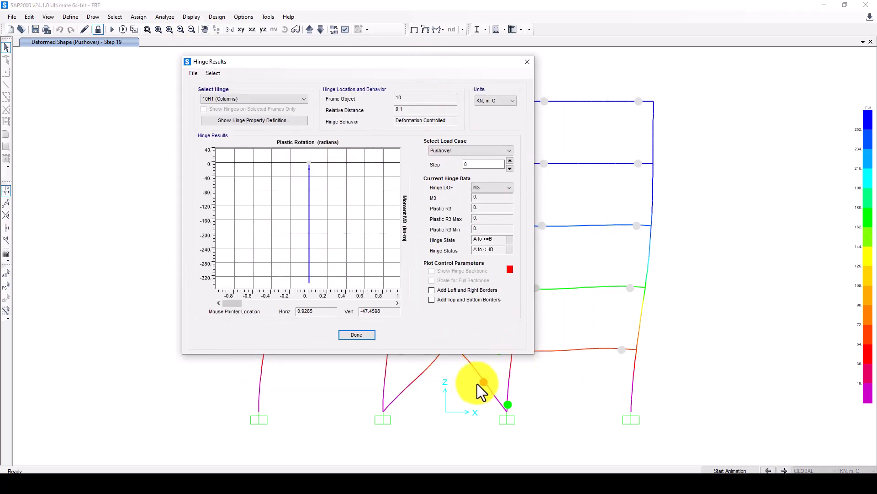
click(459, 152)
click(454, 150)
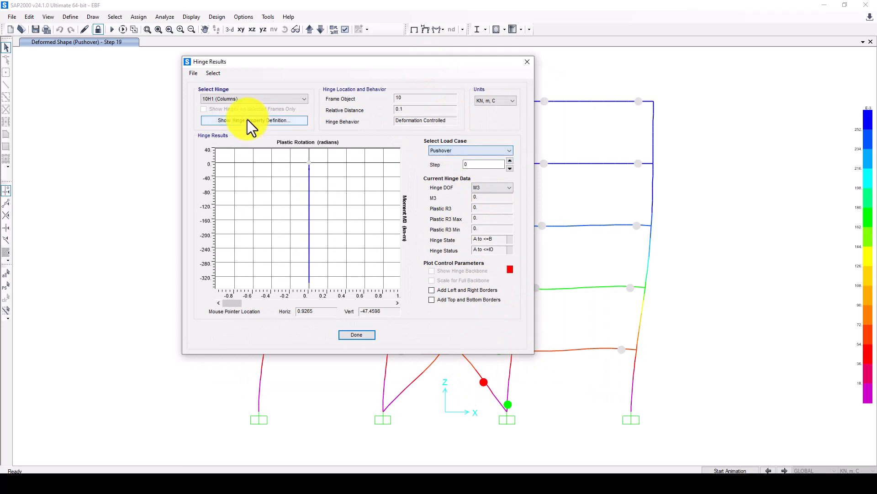
click(246, 98)
drag(302, 135, 301, 234)
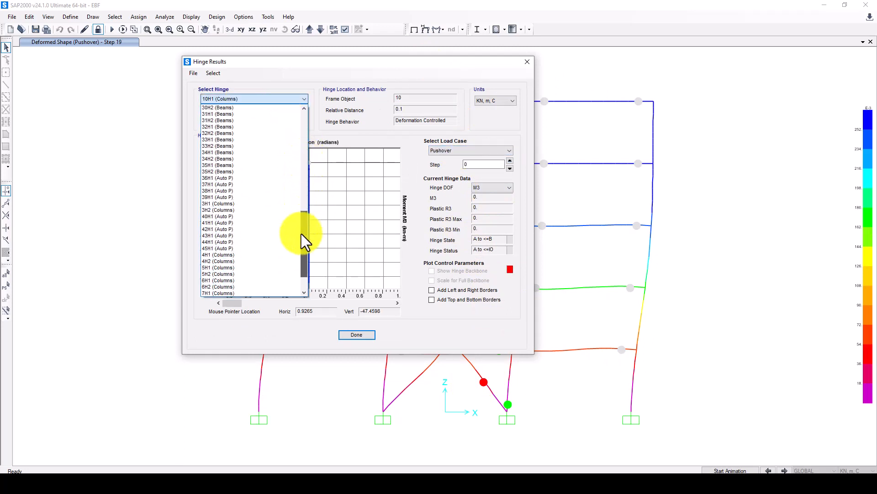
click(222, 224)
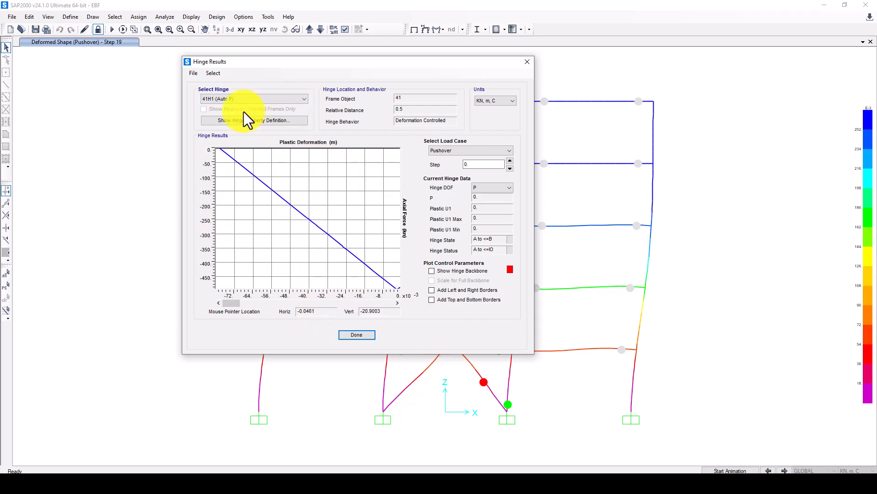
Plot the results of column hinge 3H1 and advance through the Pushover steps to step 8.
click(231, 101)
click(212, 171)
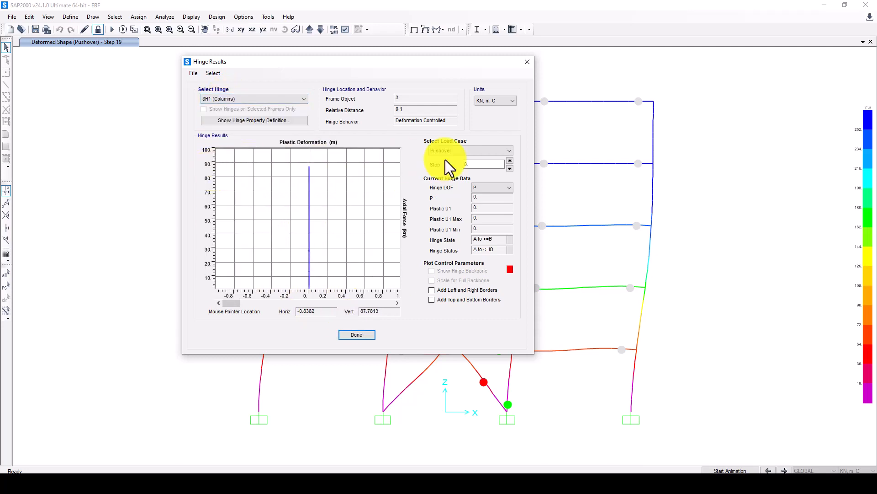
click(509, 161)
click(509, 161)
click(509, 161)
click(510, 161)
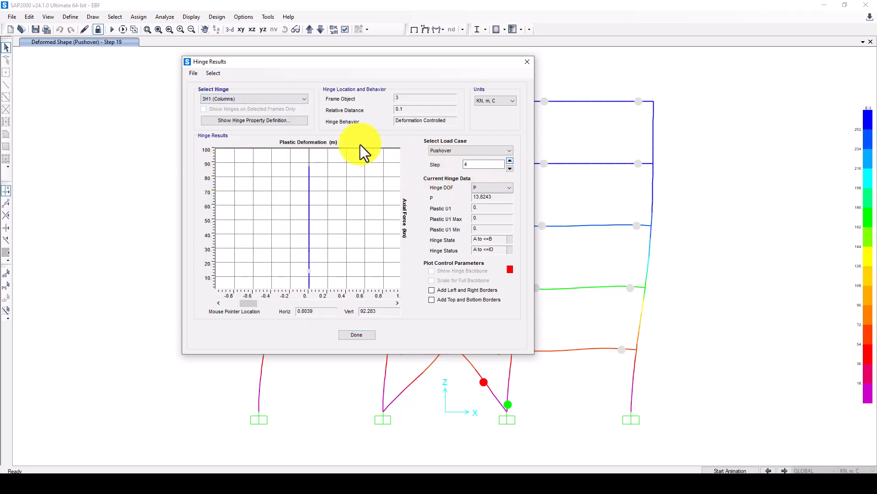
click(511, 160)
click(511, 161)
double_click(511, 161)
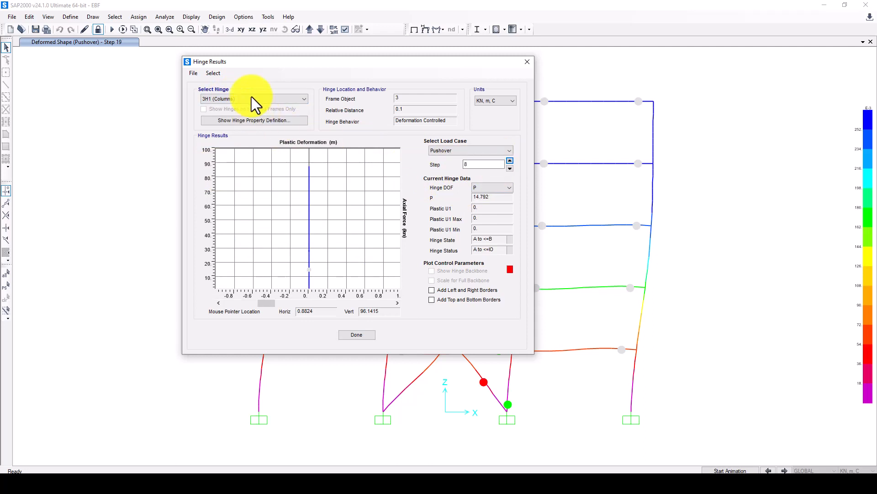
Plot hinge 41H1 (Auto P) again and advance through the Pushover steps to step 26, following its state and status.
click(252, 97)
click(229, 191)
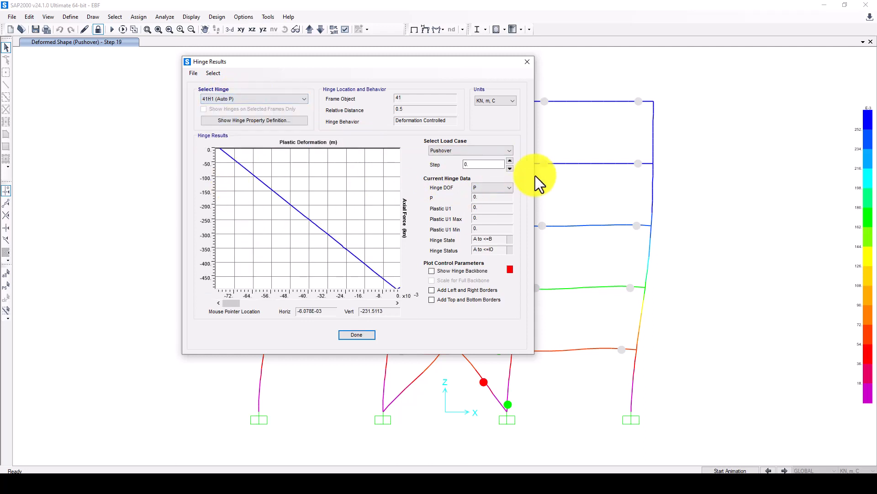
click(510, 160)
click(509, 159)
click(509, 159)
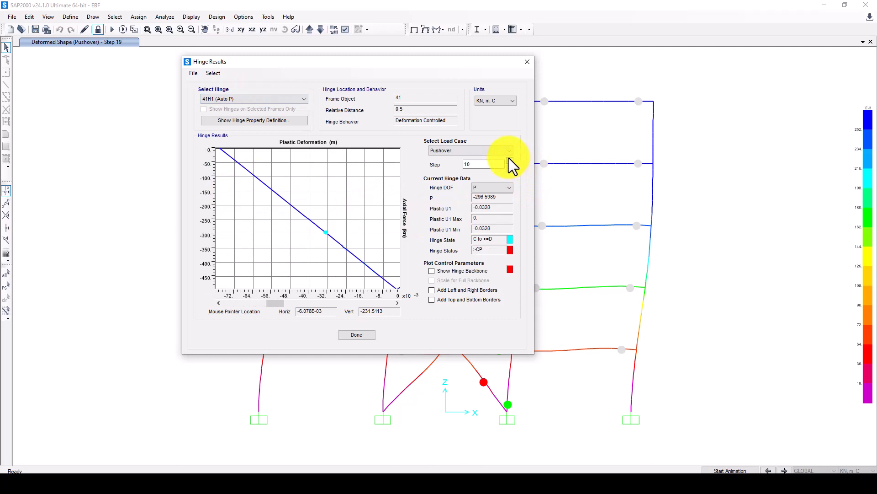
click(509, 159)
double_click(510, 160)
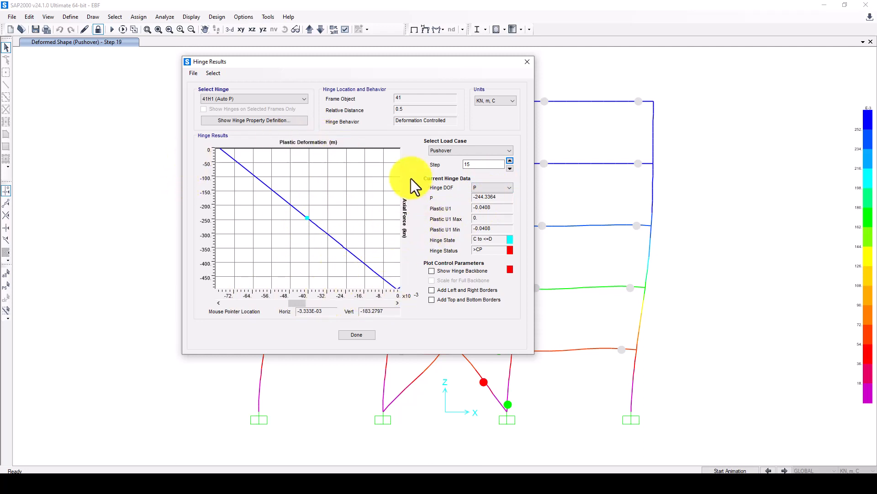
click(510, 161)
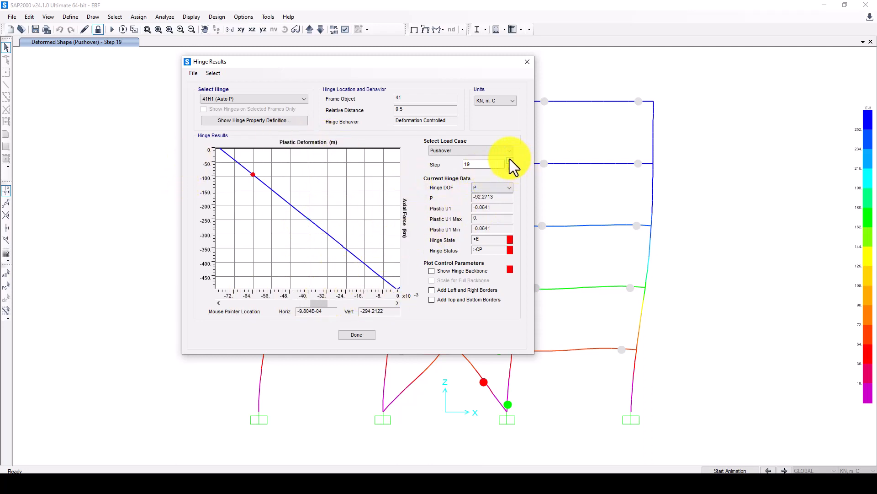
click(510, 160)
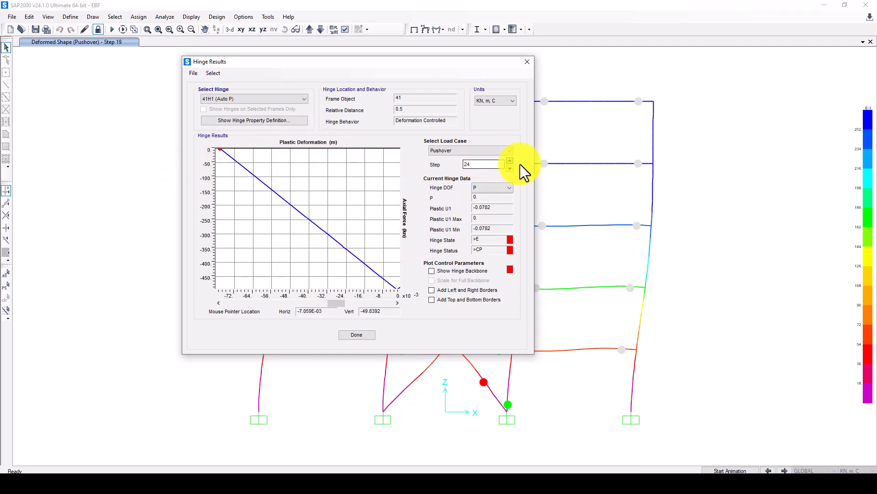
click(510, 160)
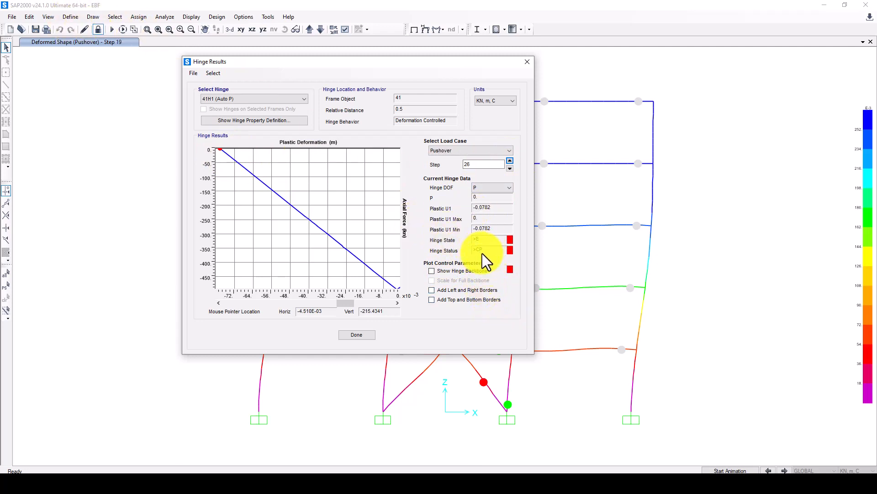
Overlay the hinge backbone on the 41H1 plot, scale the plot for the full backbone, and close the hinge results.
click(465, 272)
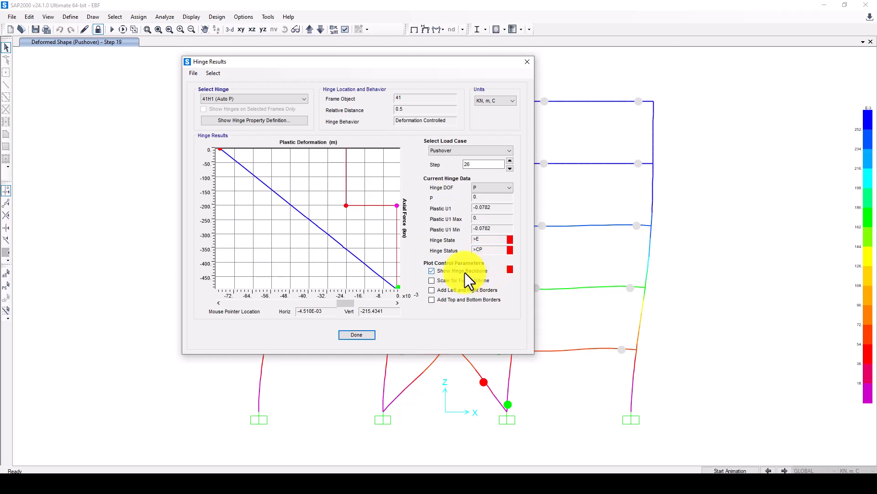
click(446, 282)
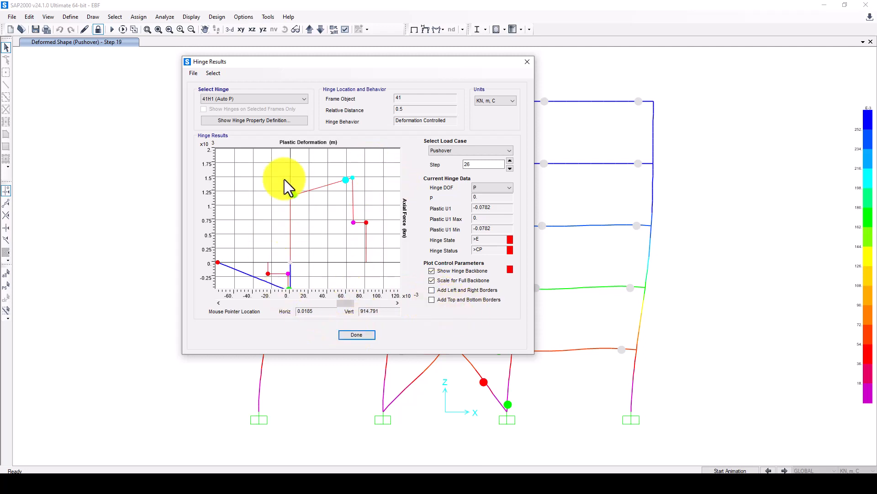
click(369, 334)
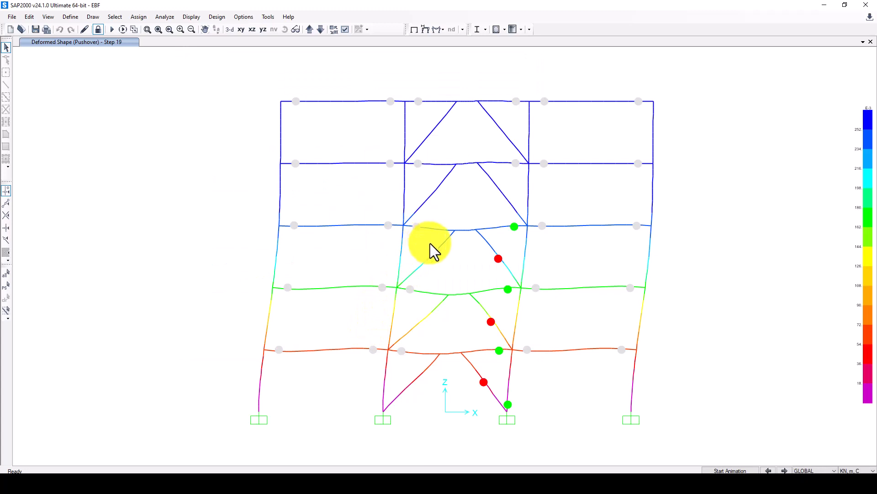